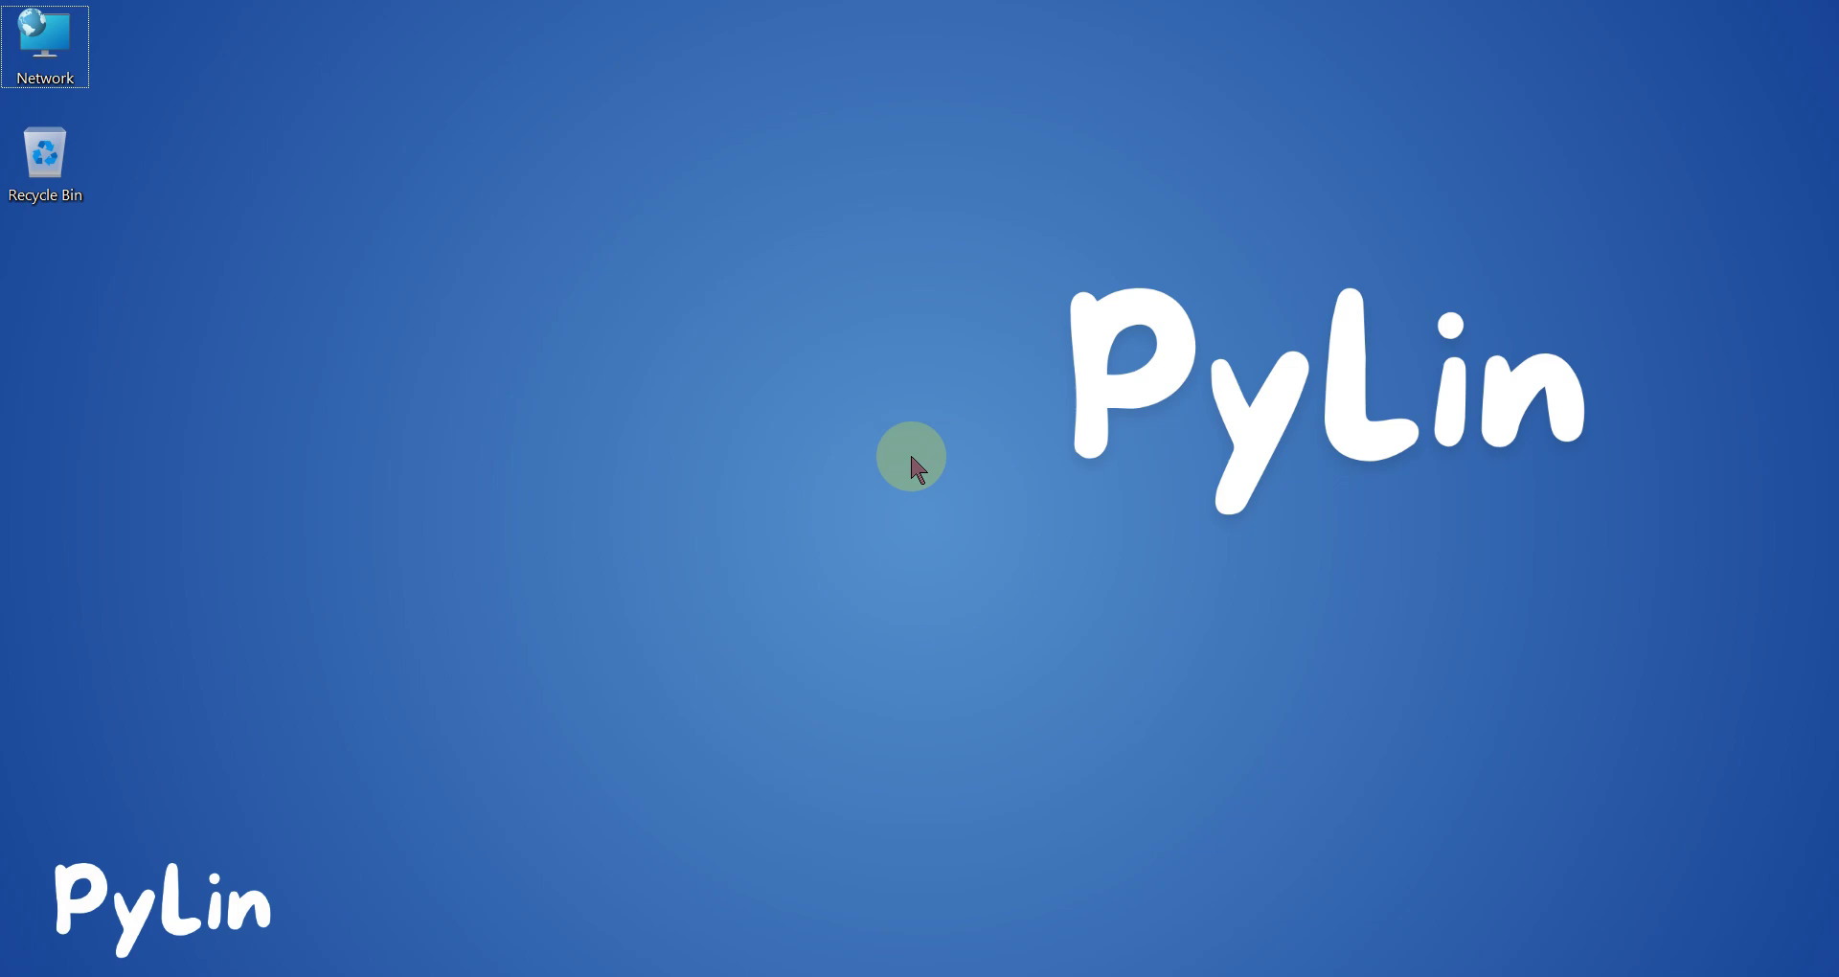
Launch Modbus Slave by searching 'sla' and maximize the Mbslave1 register window.
{"action": "key", "text": "super"}
{"action": "type", "text": "sla"}
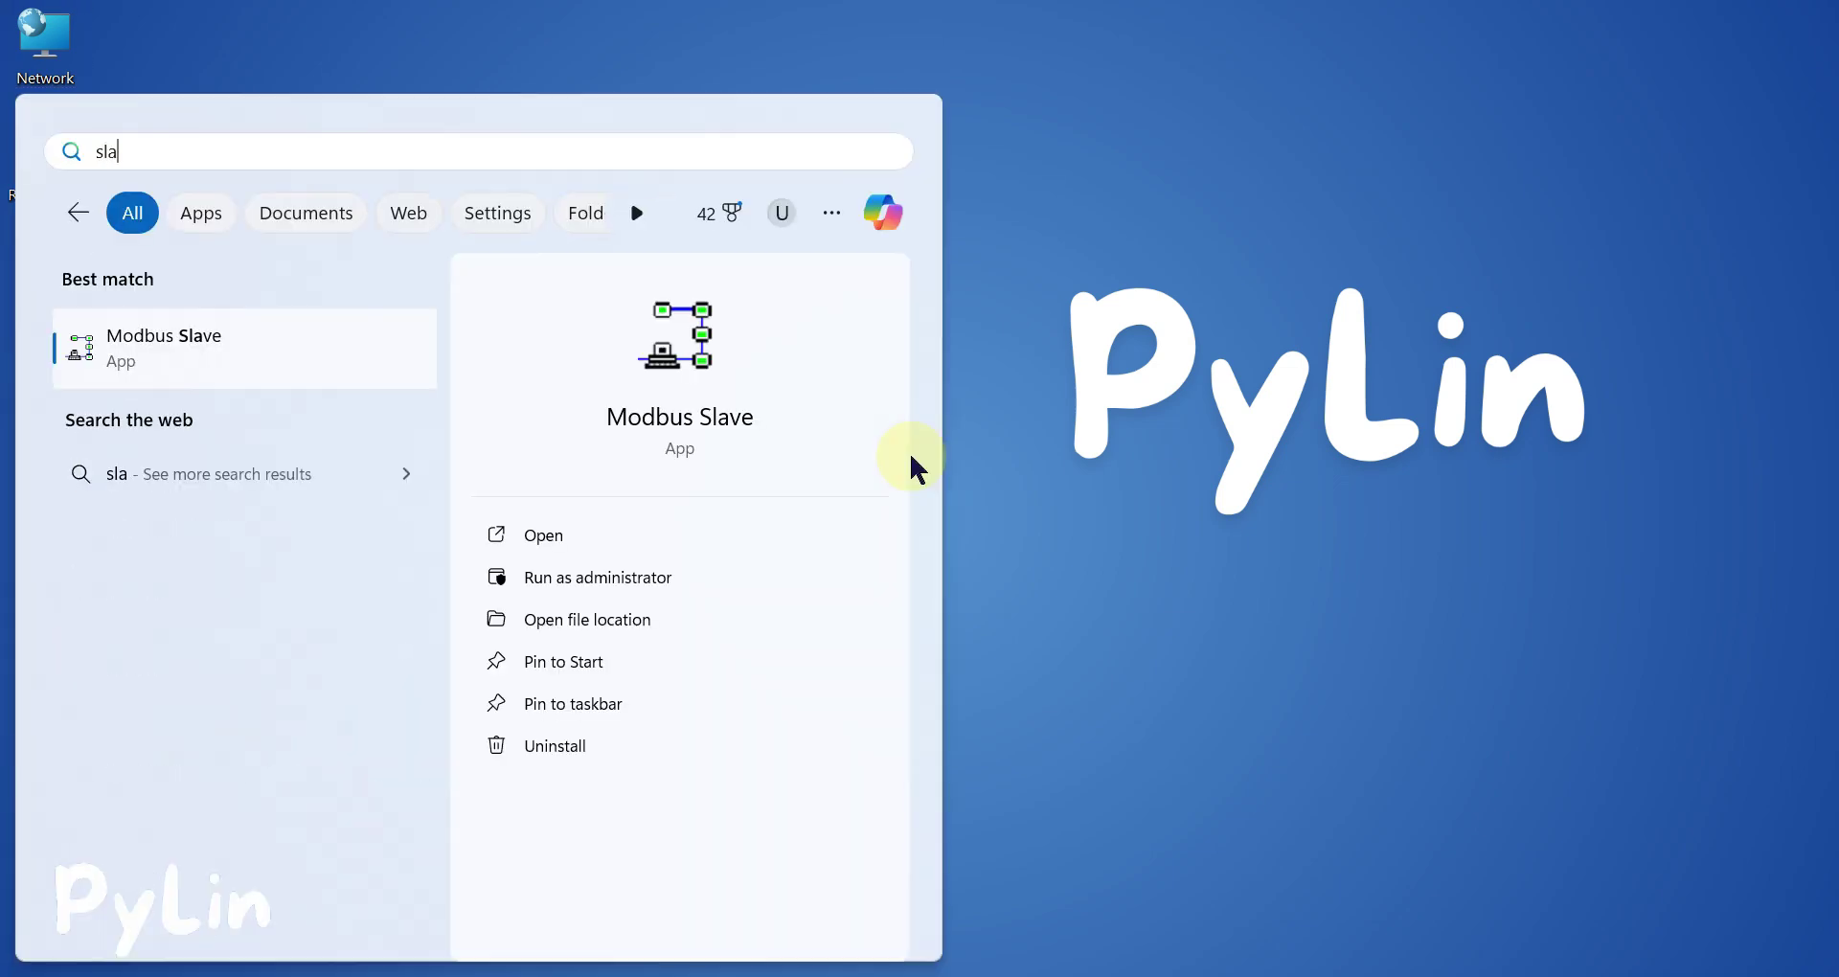
{"action": "key", "text": "Return"}
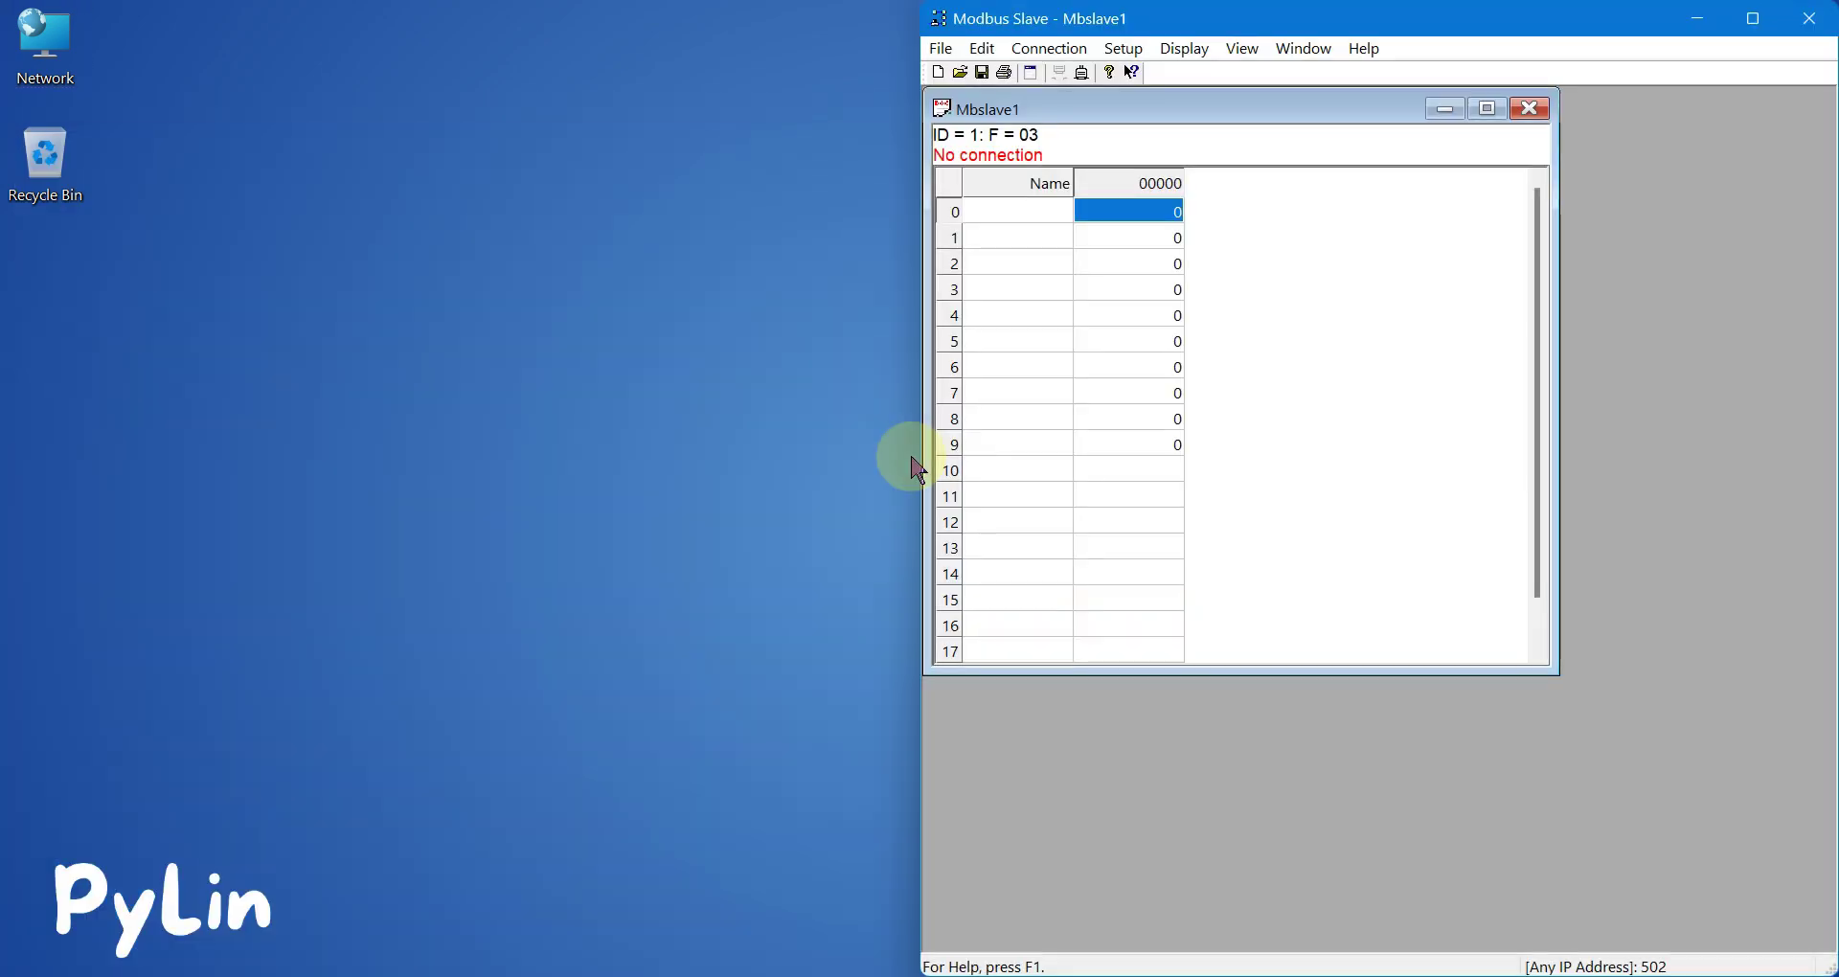
{"action": "double_click", "coordinate": [1235, 119]}
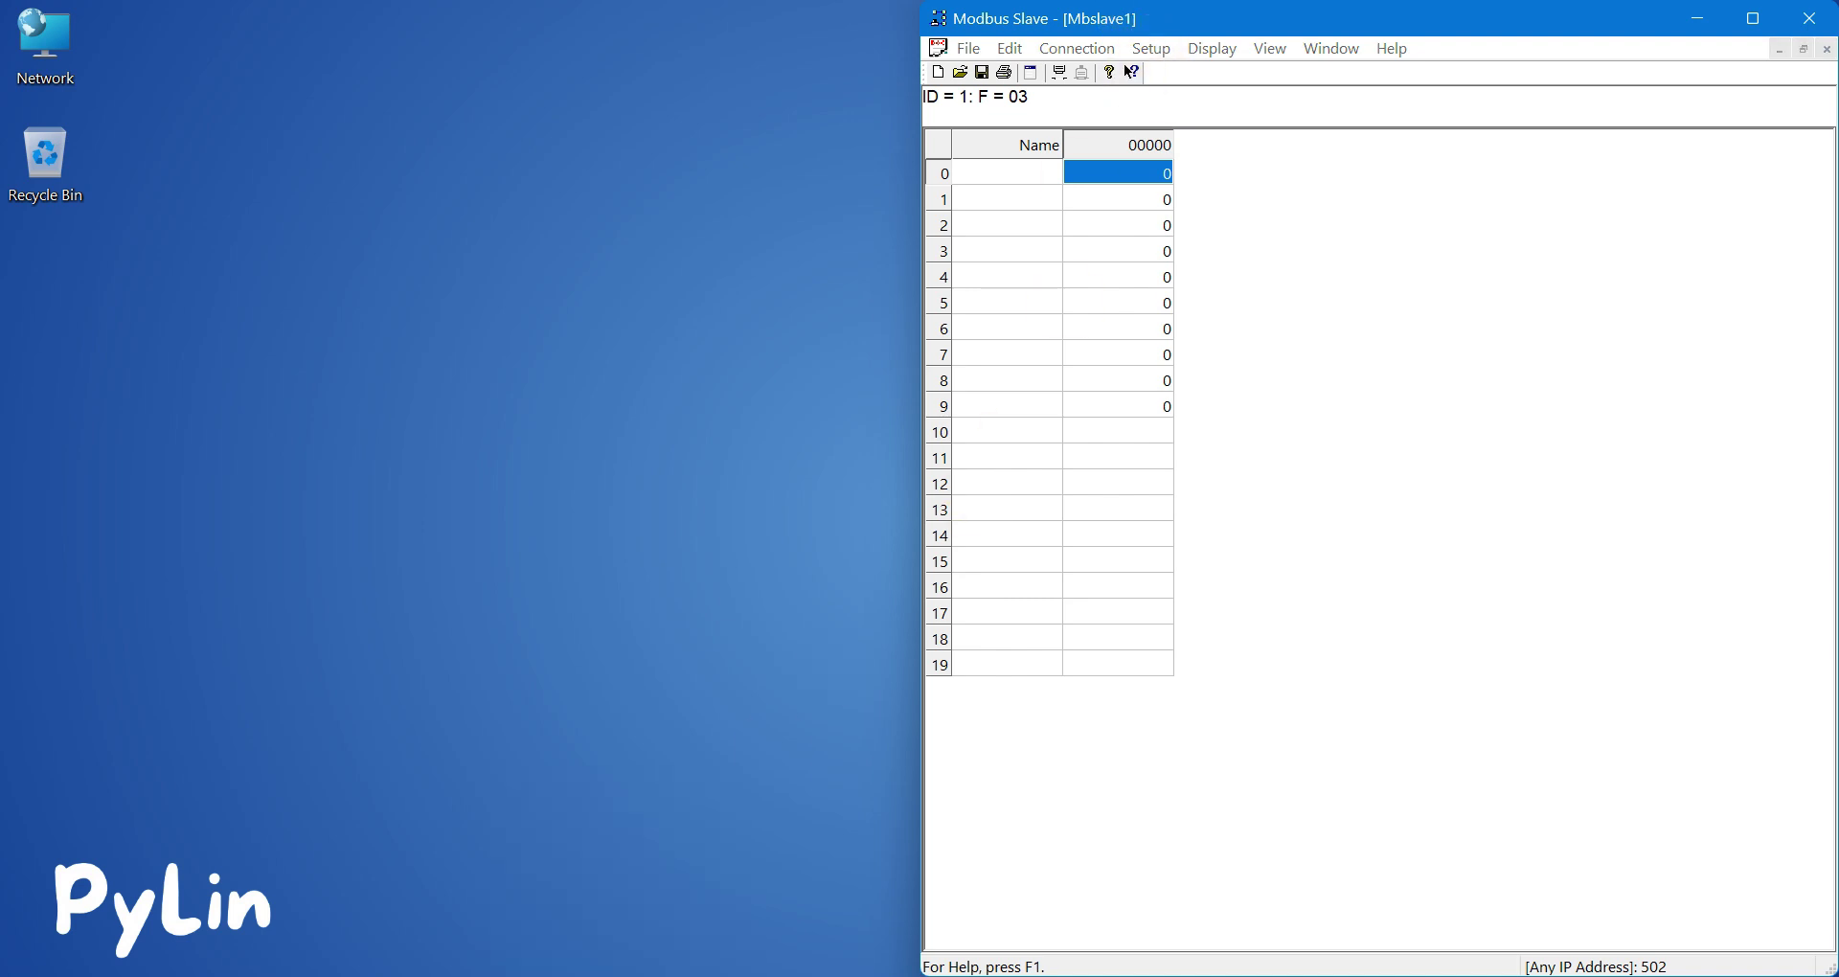
Move the Virtual Serial Port Driver window to the upper left and disconnect Modbus Slave.
{"action": "left_click", "coordinate": [1262, 506]}
{"action": "left_click_drag", "start_coordinate": [1263, 506], "coordinate": [401, 298]}
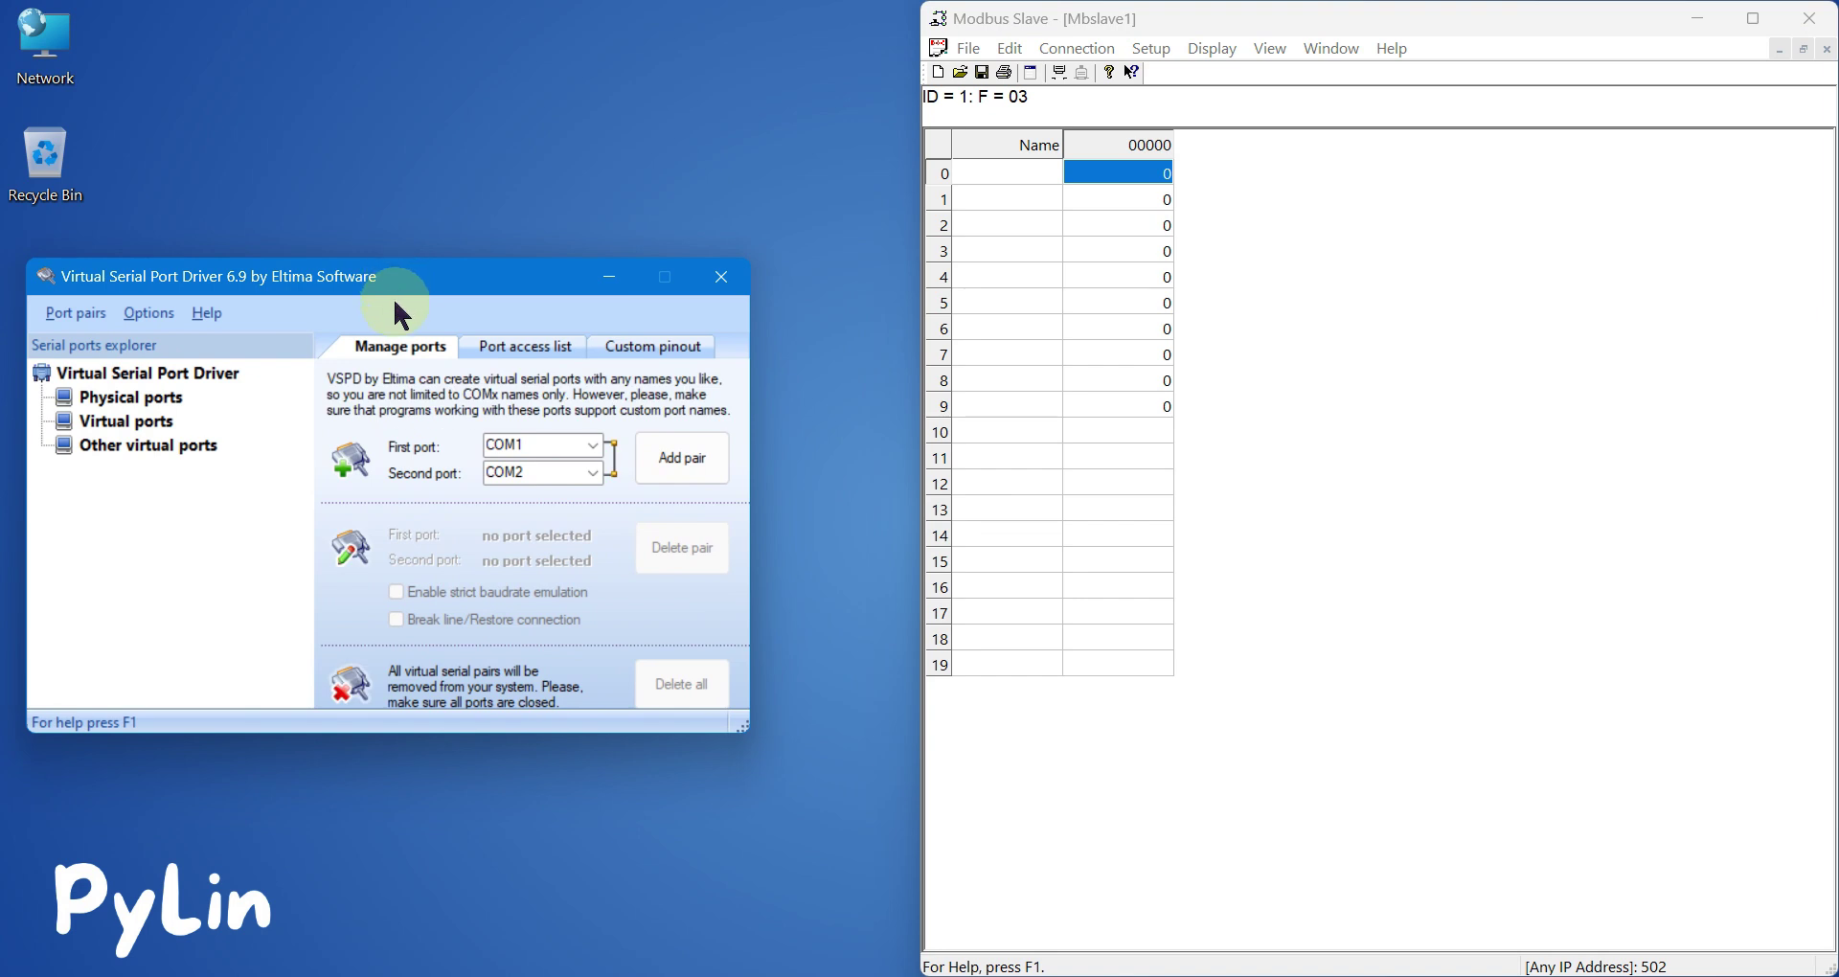
{"action": "left_click", "coordinate": [1221, 172]}
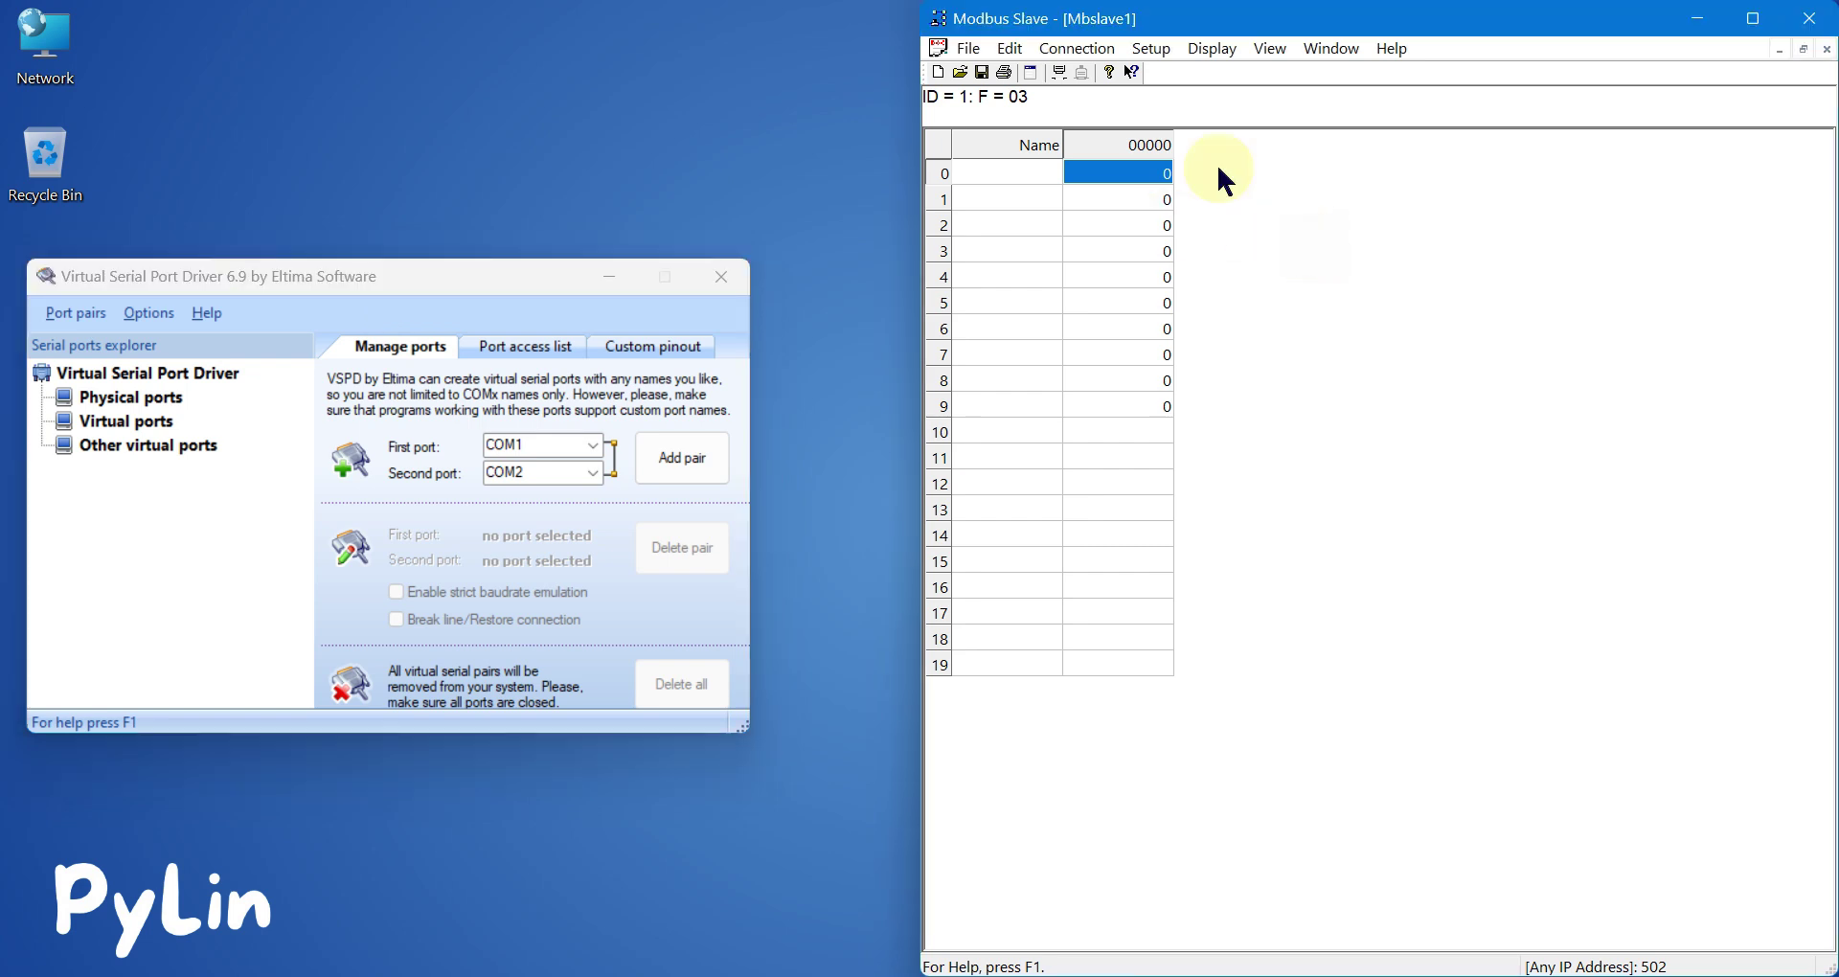
{"action": "left_click", "coordinate": [1077, 48]}
{"action": "left_click", "coordinate": [1106, 103]}
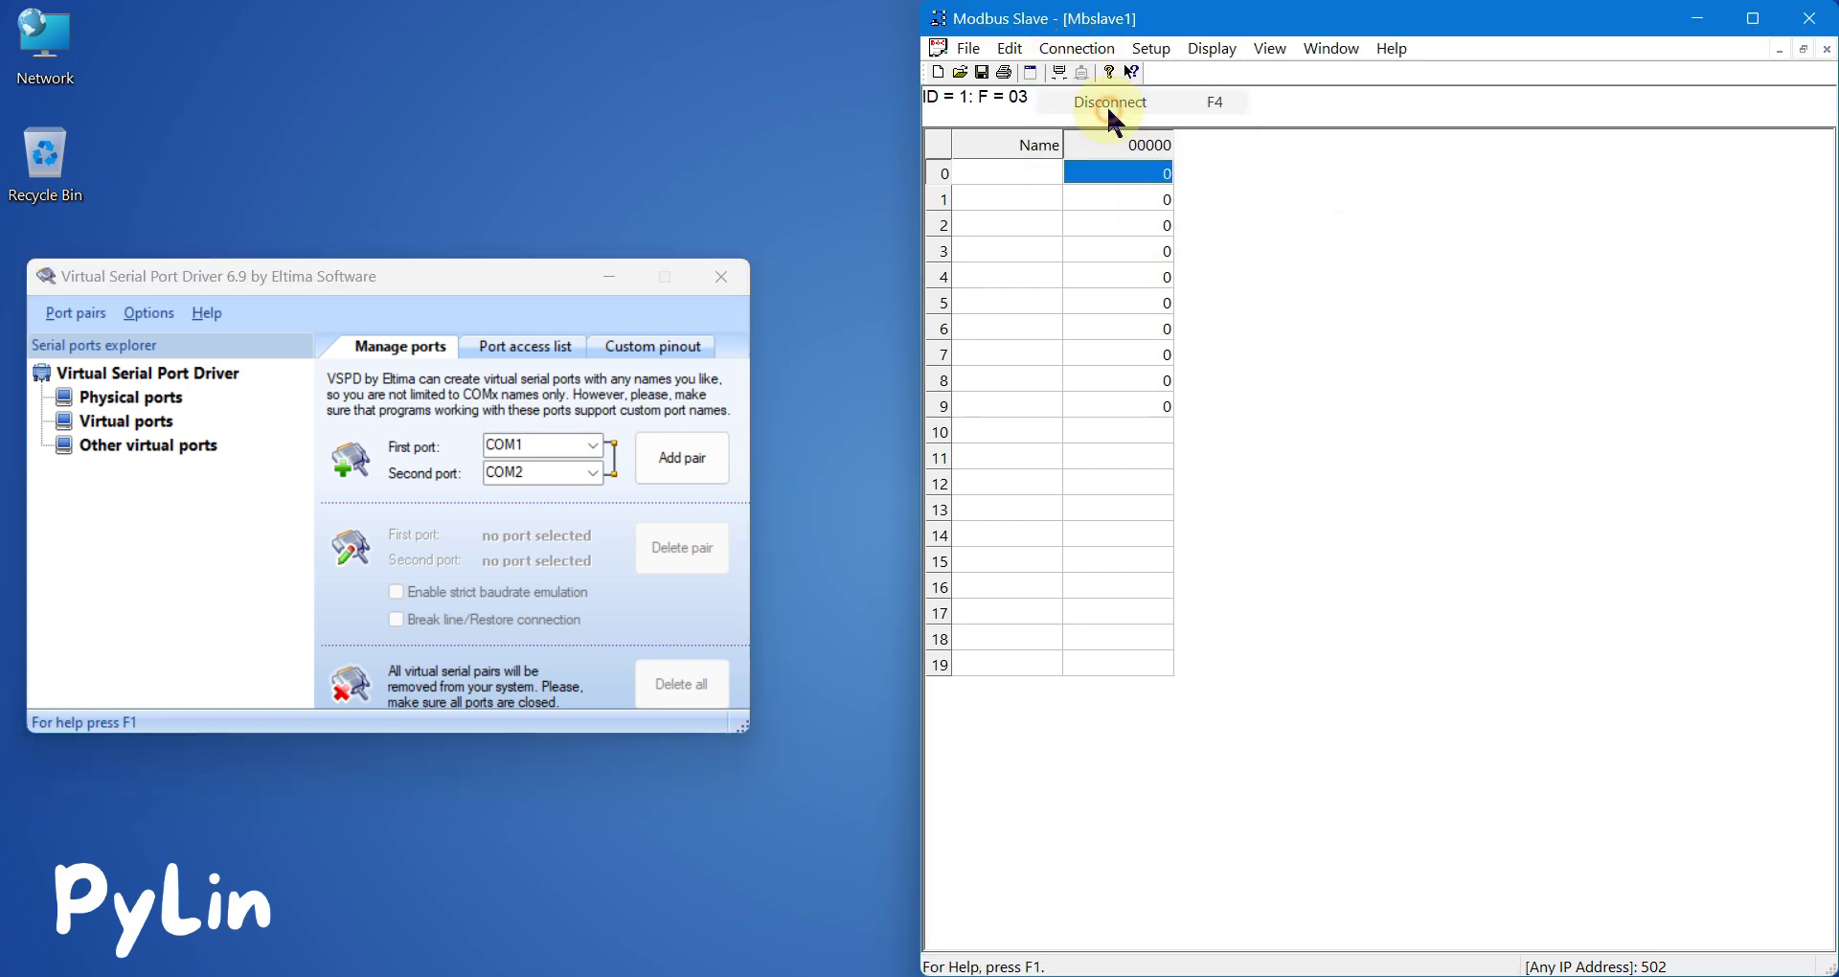
{"action": "left_click", "coordinate": [1090, 49]}
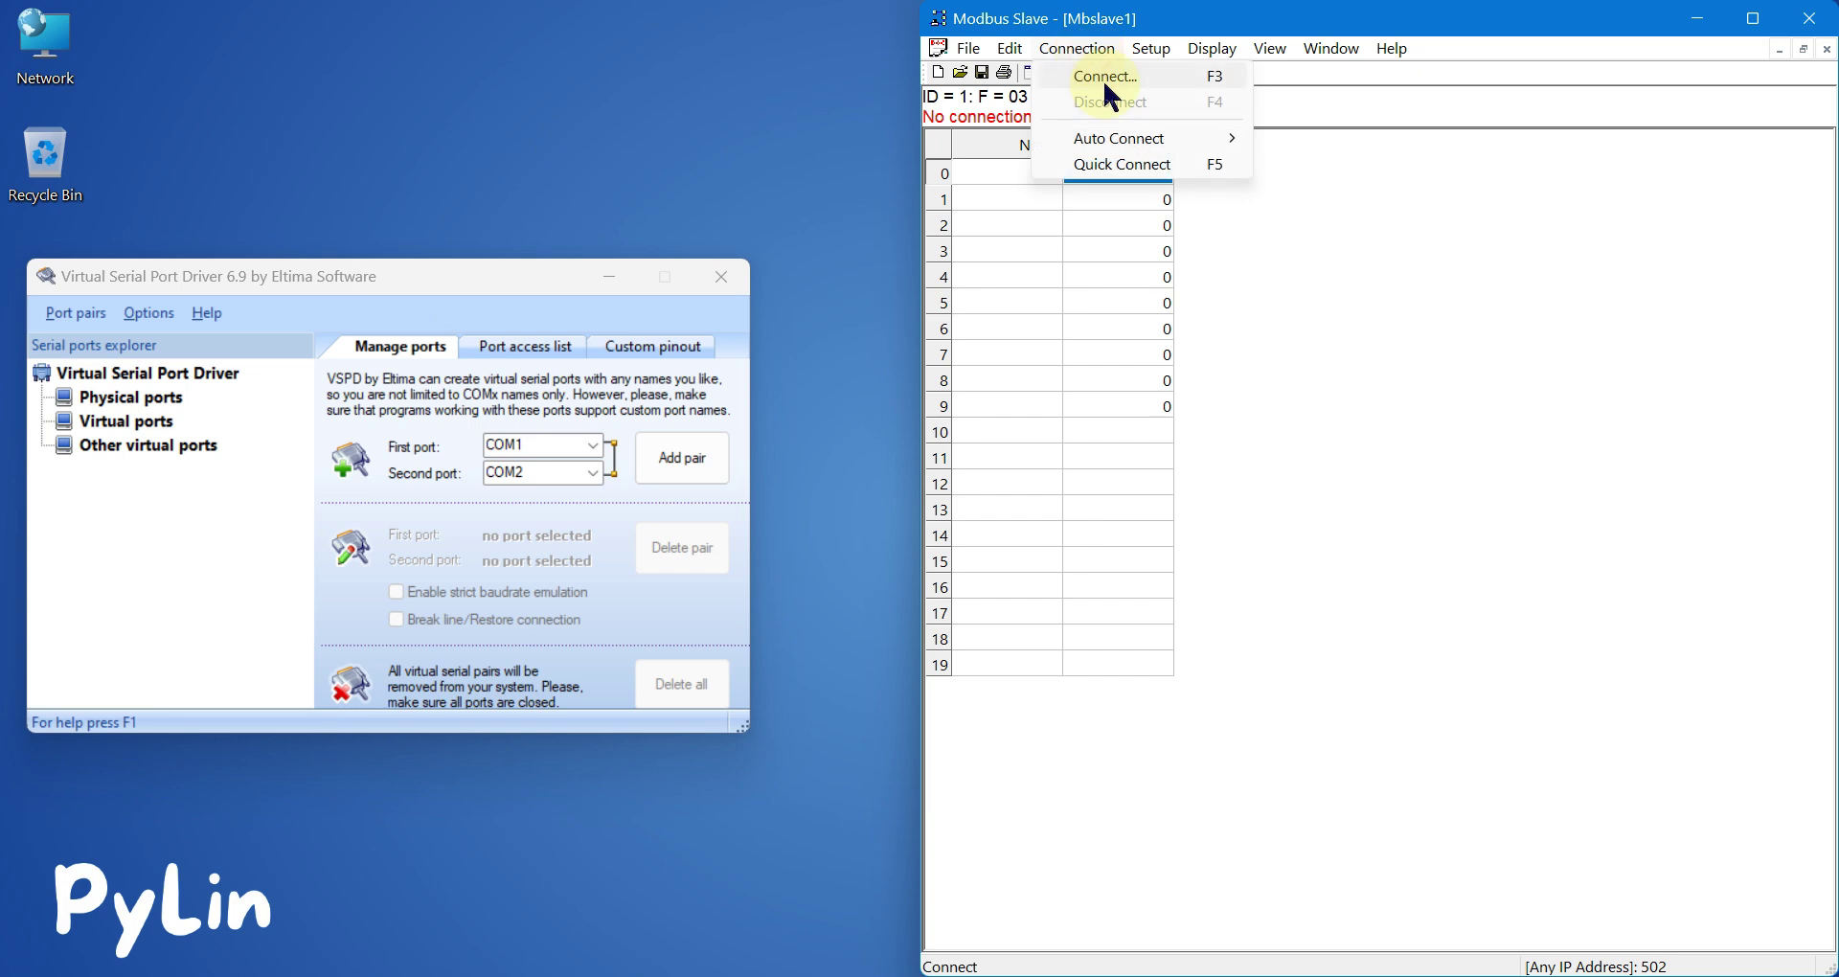
{"action": "left_click", "coordinate": [1044, 14]}
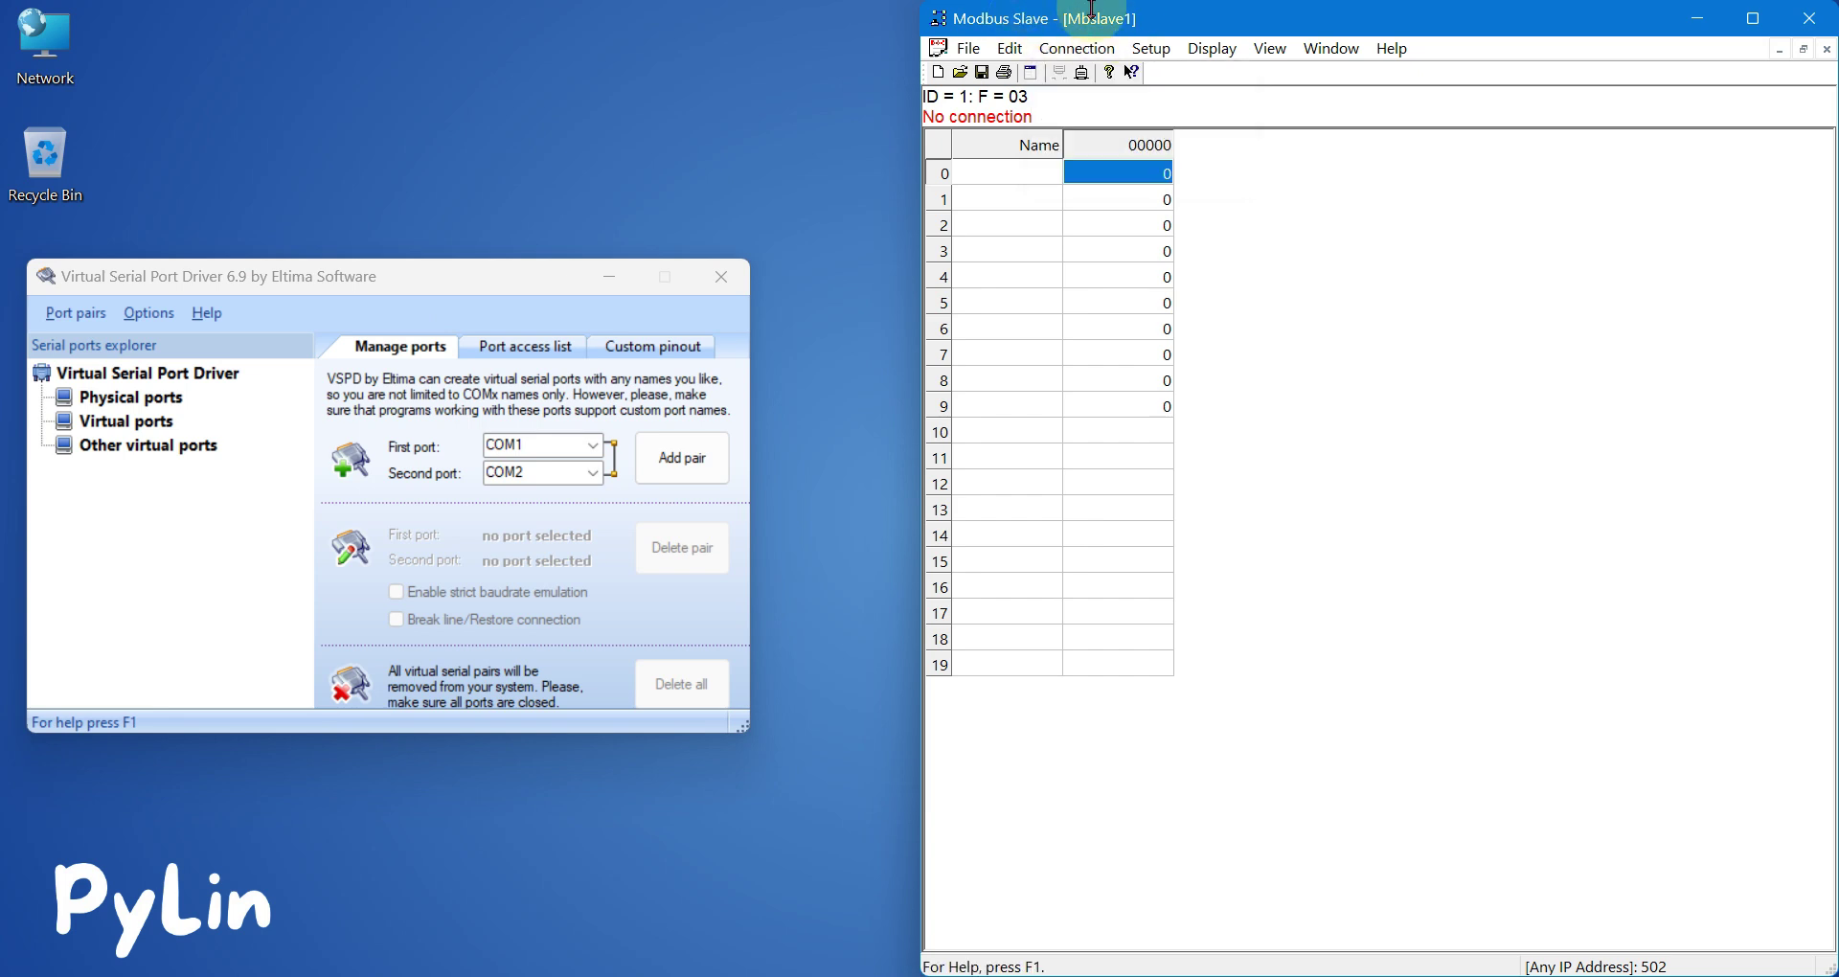
{"action": "left_click", "coordinate": [1082, 50]}
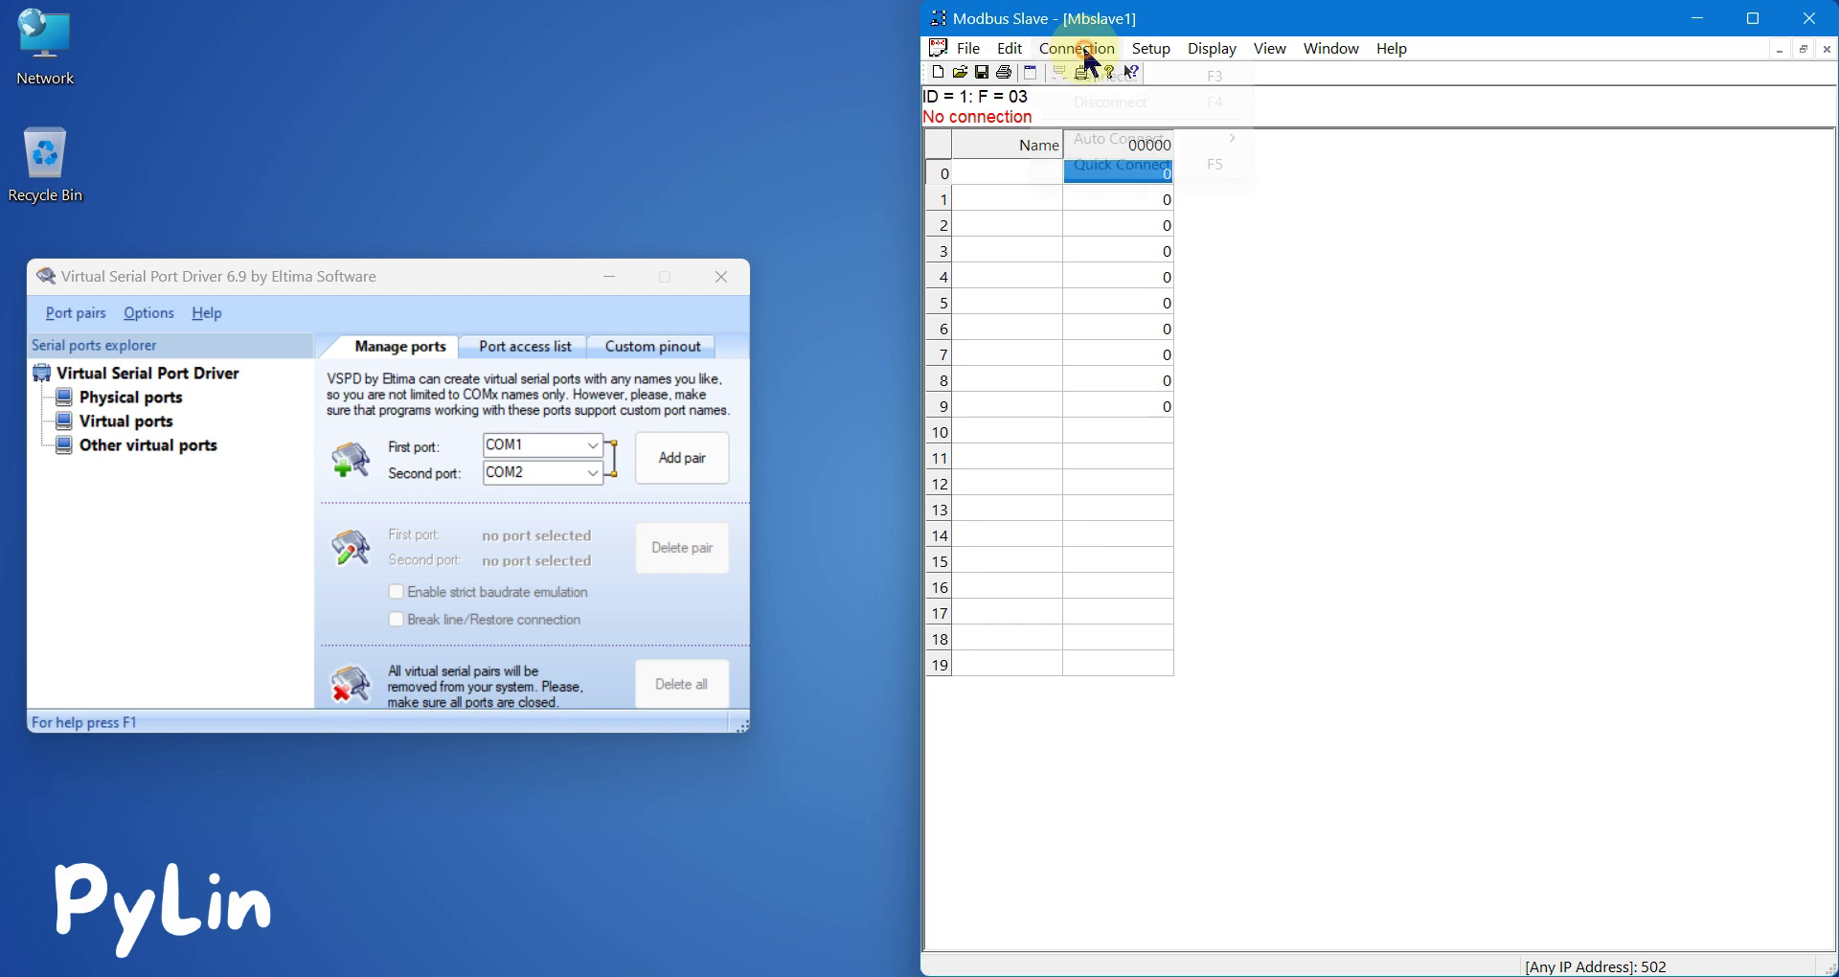
Try connecting Modbus Slave over Serial Port COM1 at 9600 baud, 8N1, RTU.
{"action": "left_click", "coordinate": [1122, 81]}
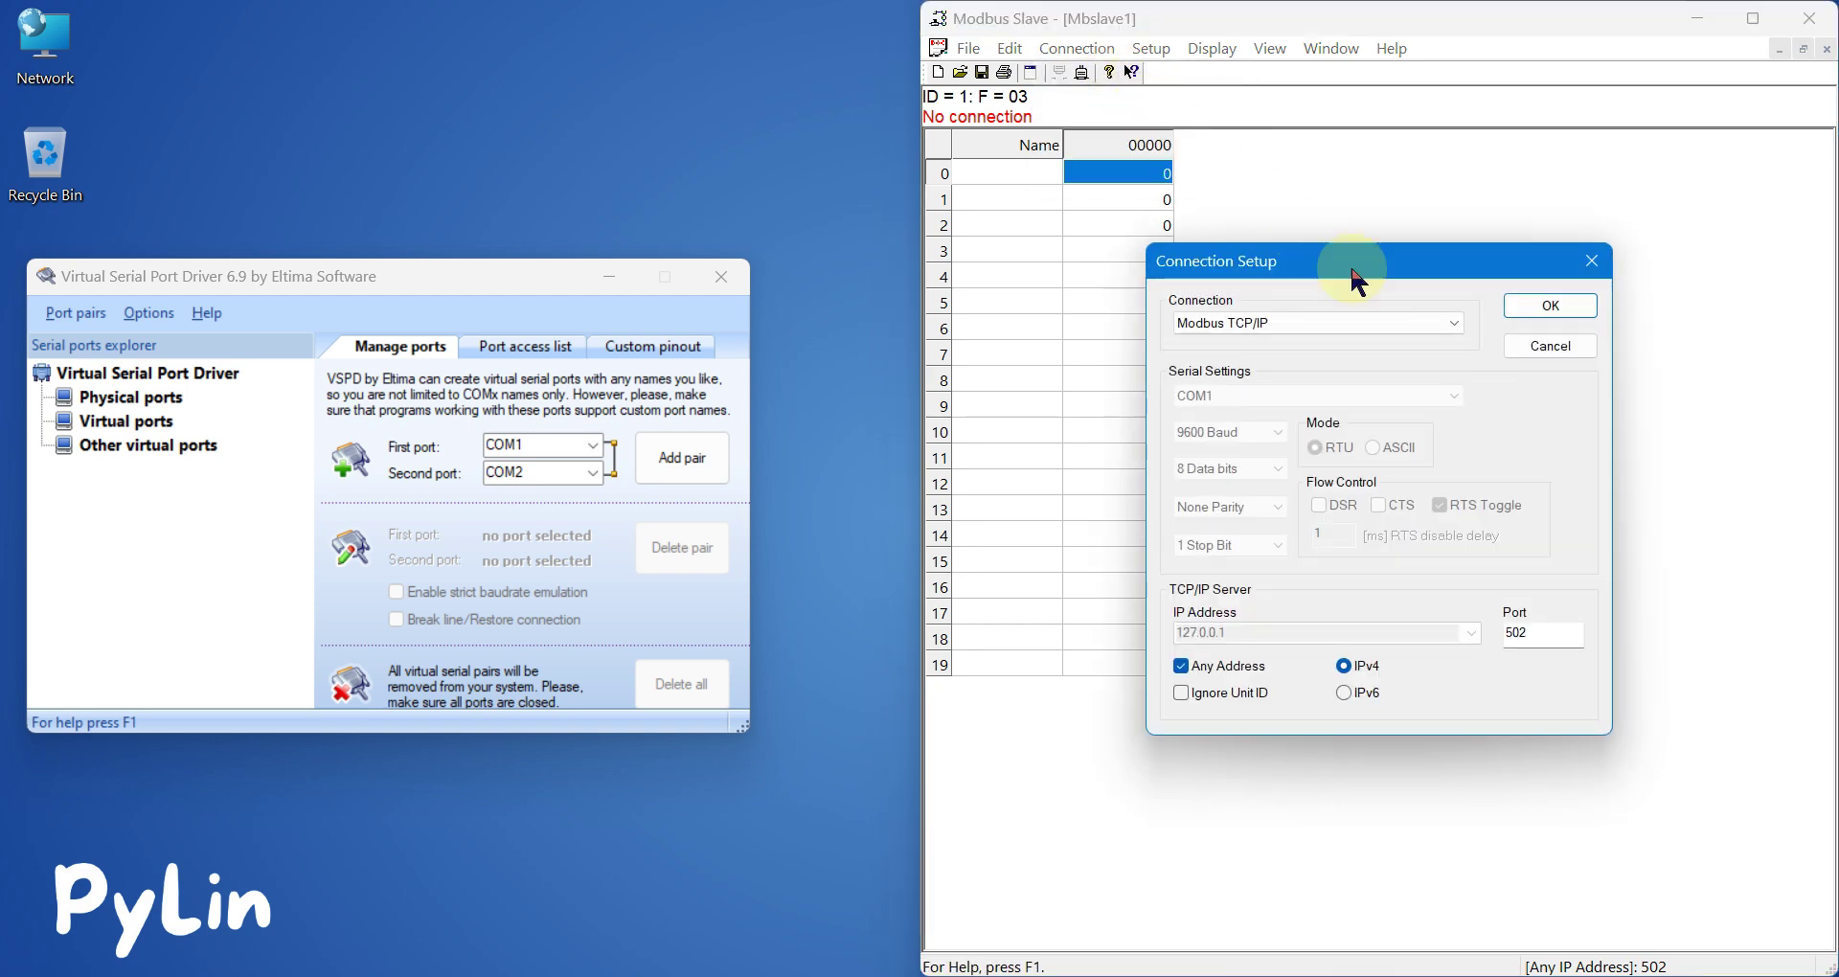
{"action": "left_click", "coordinate": [1294, 325]}
{"action": "left_click", "coordinate": [1269, 343]}
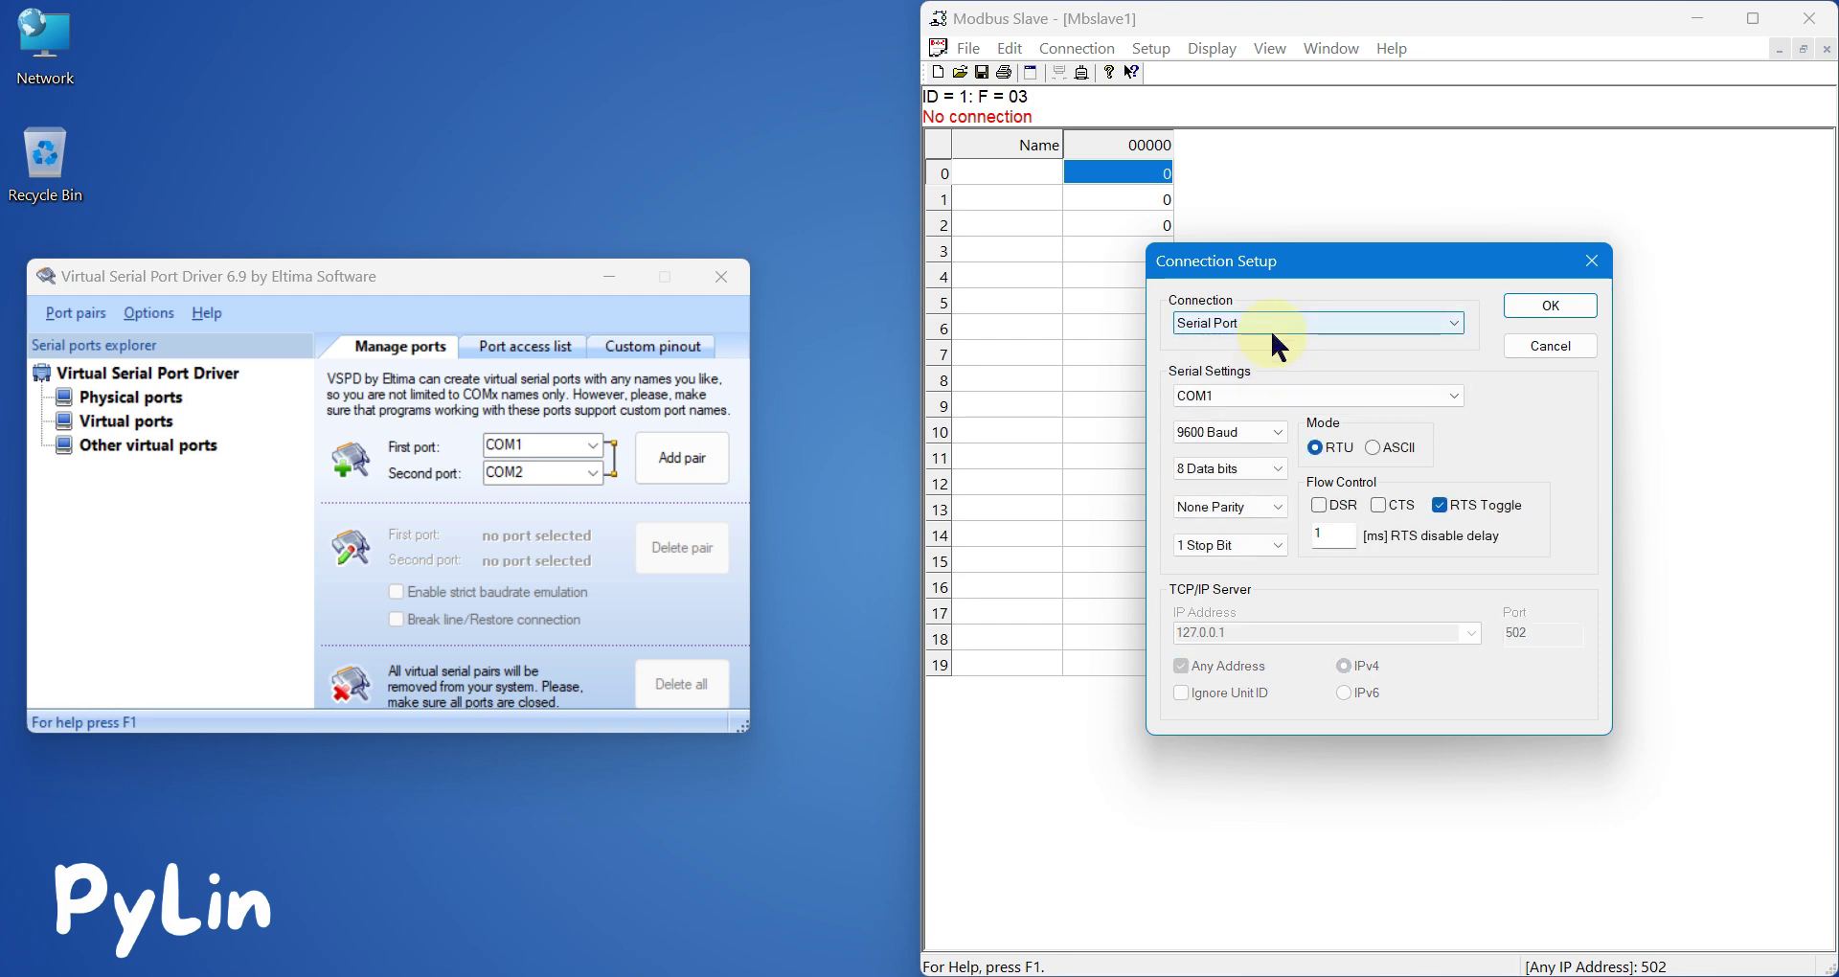
{"action": "left_click", "coordinate": [1335, 394]}
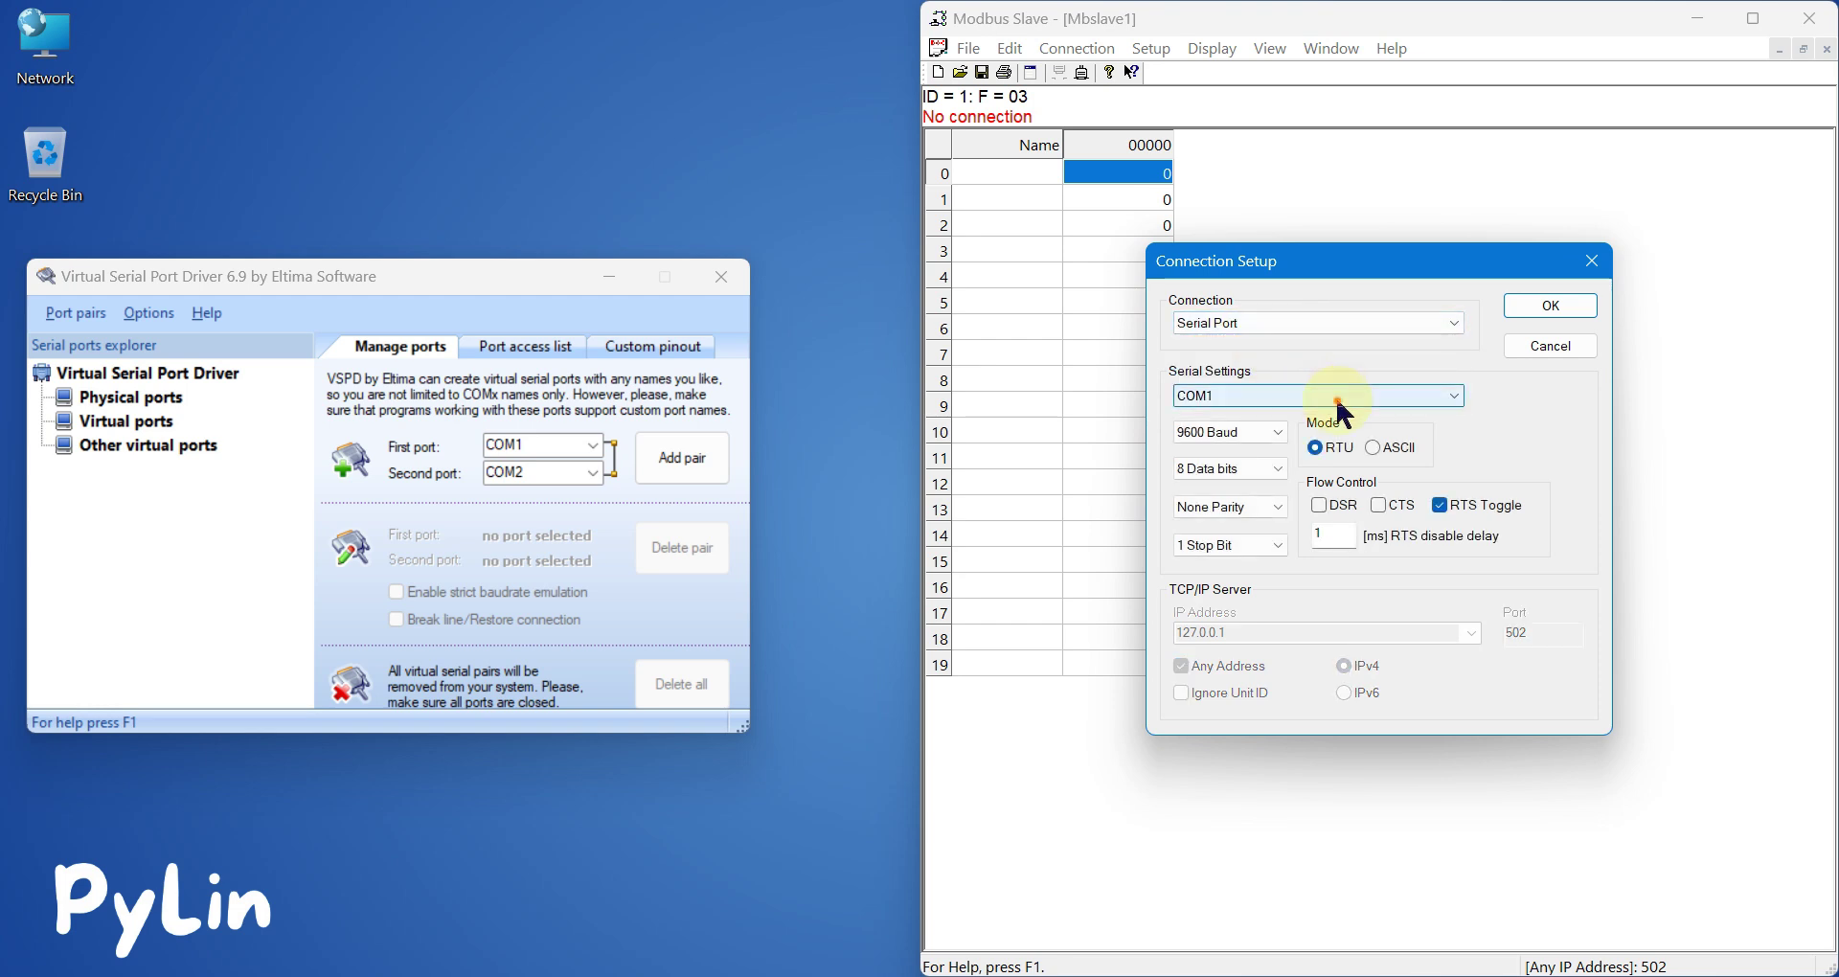
{"action": "left_click", "coordinate": [1336, 395]}
{"action": "left_click", "coordinate": [1336, 395]}
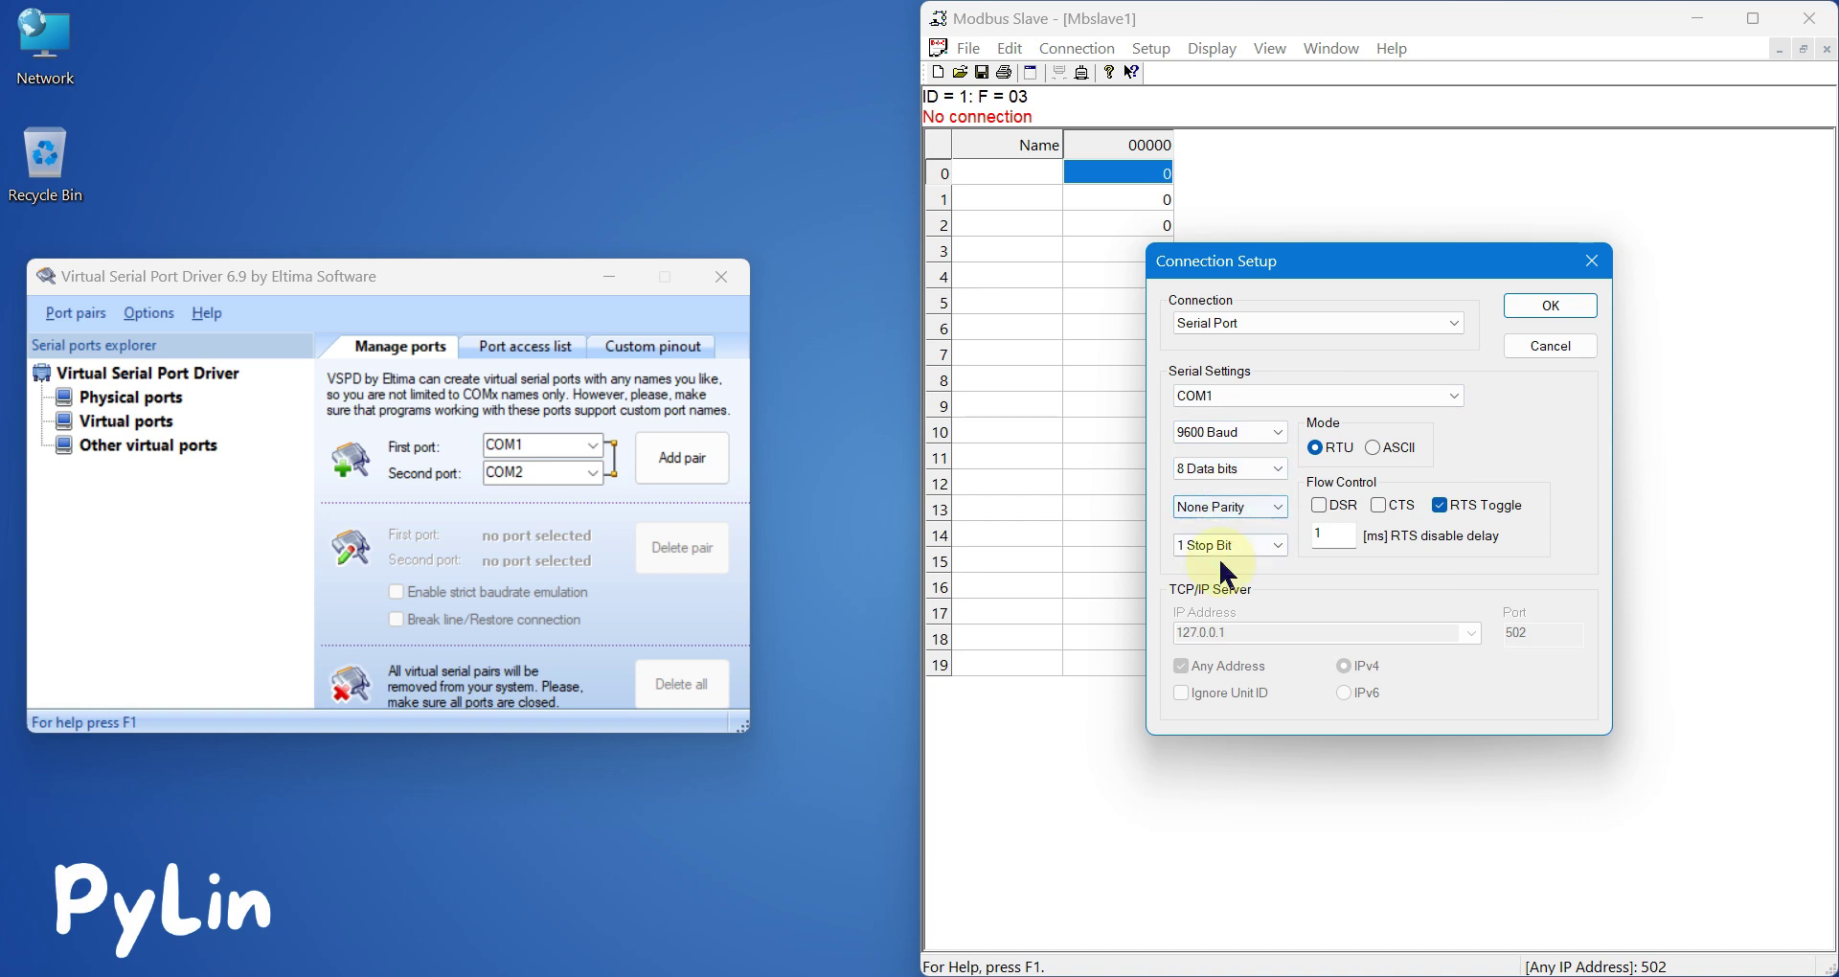
{"action": "left_click", "coordinate": [1562, 311]}
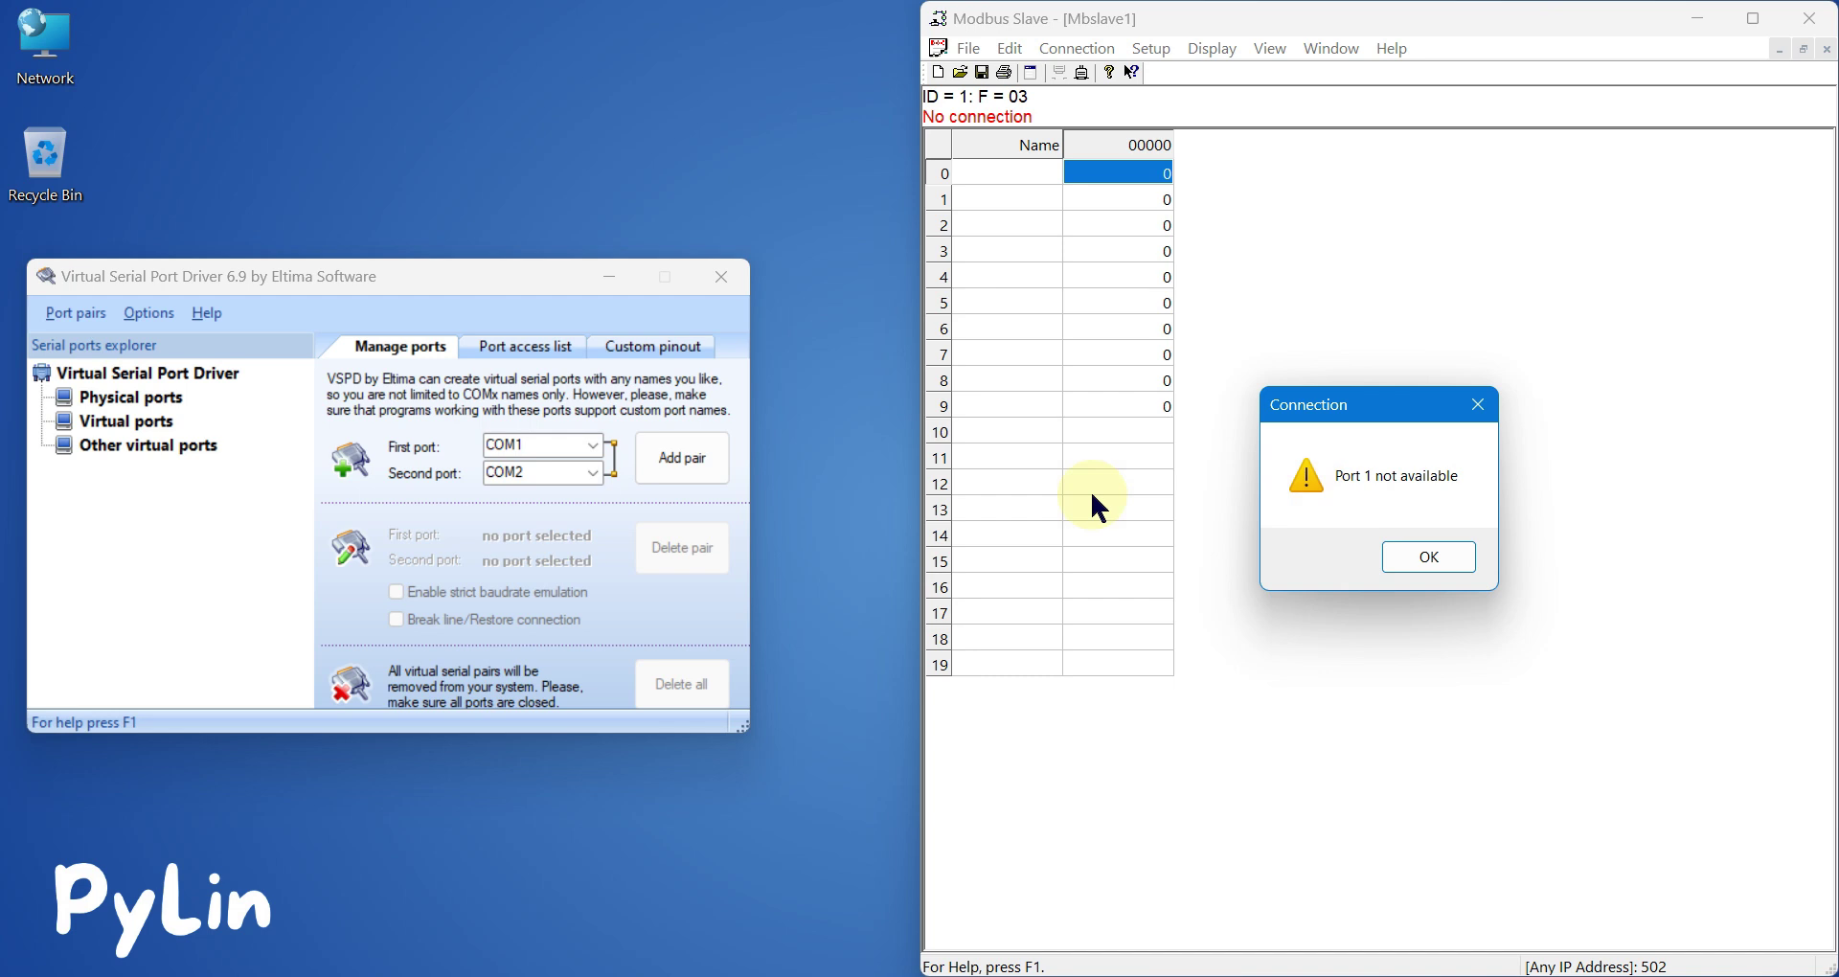
Add a COM1–COM2 virtual port pair, inspect COM2, and dismiss the Port 1 warning.
{"action": "left_click_drag", "start_coordinate": [428, 284], "coordinate": [443, 285]}
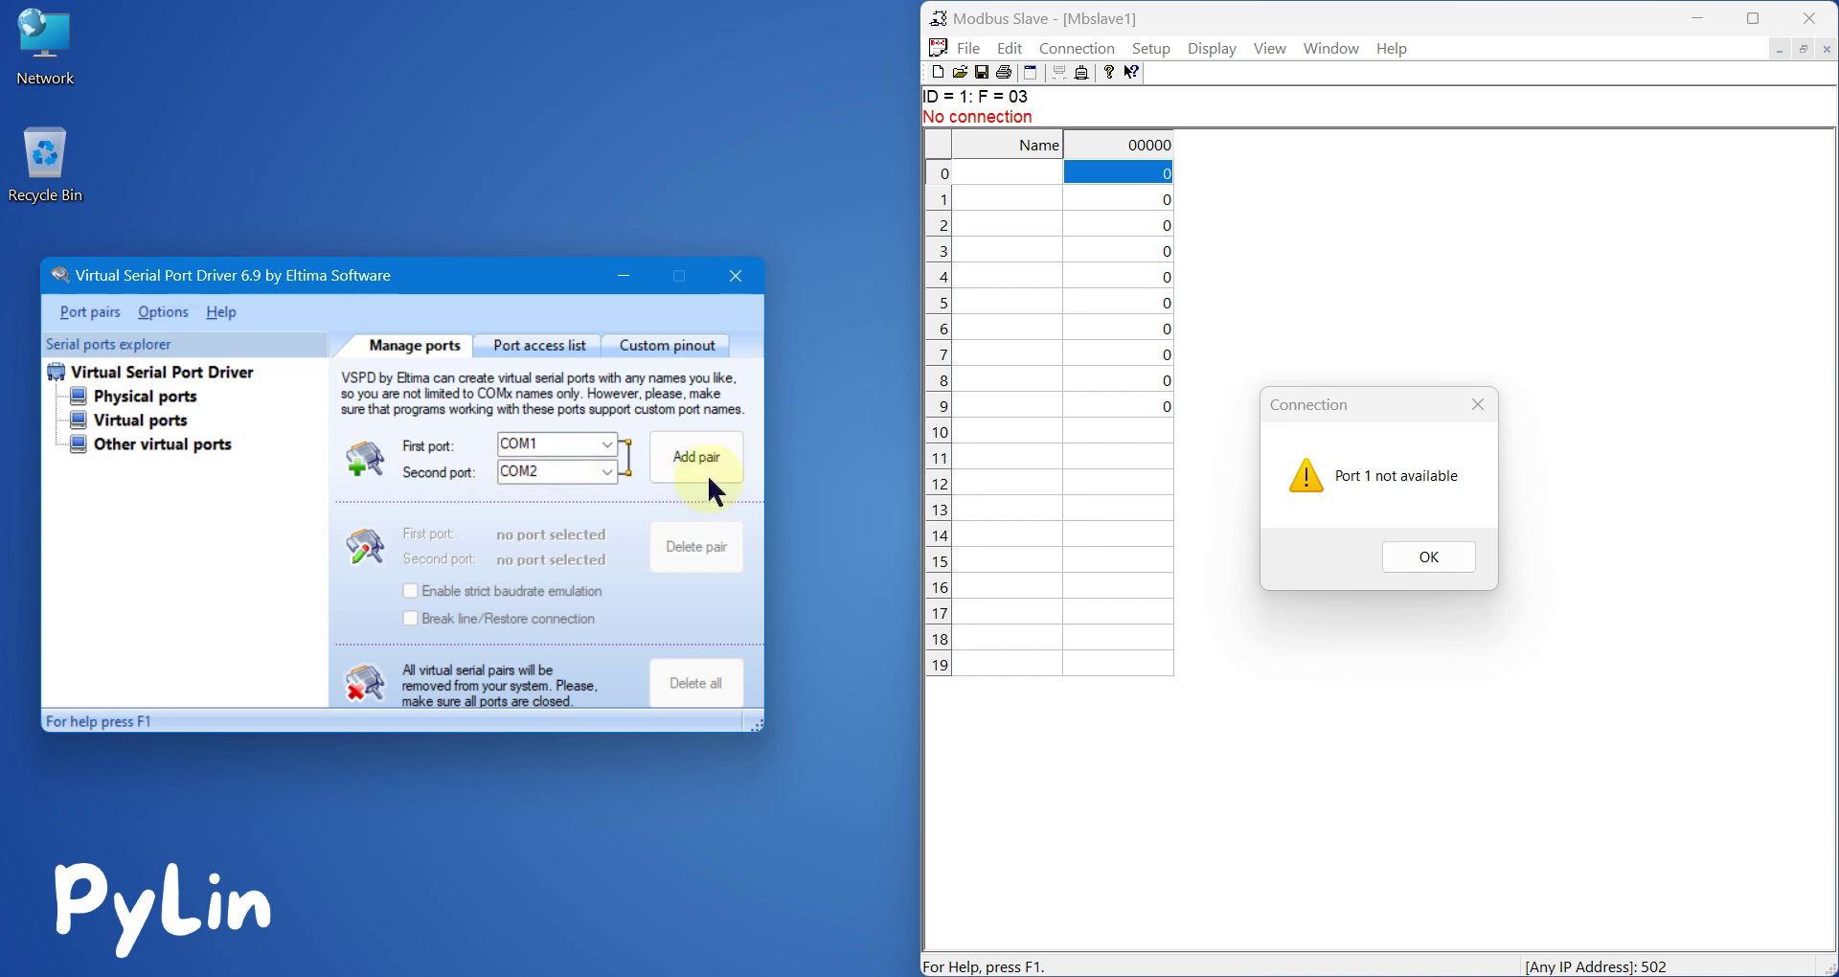
{"action": "left_click", "coordinate": [678, 472]}
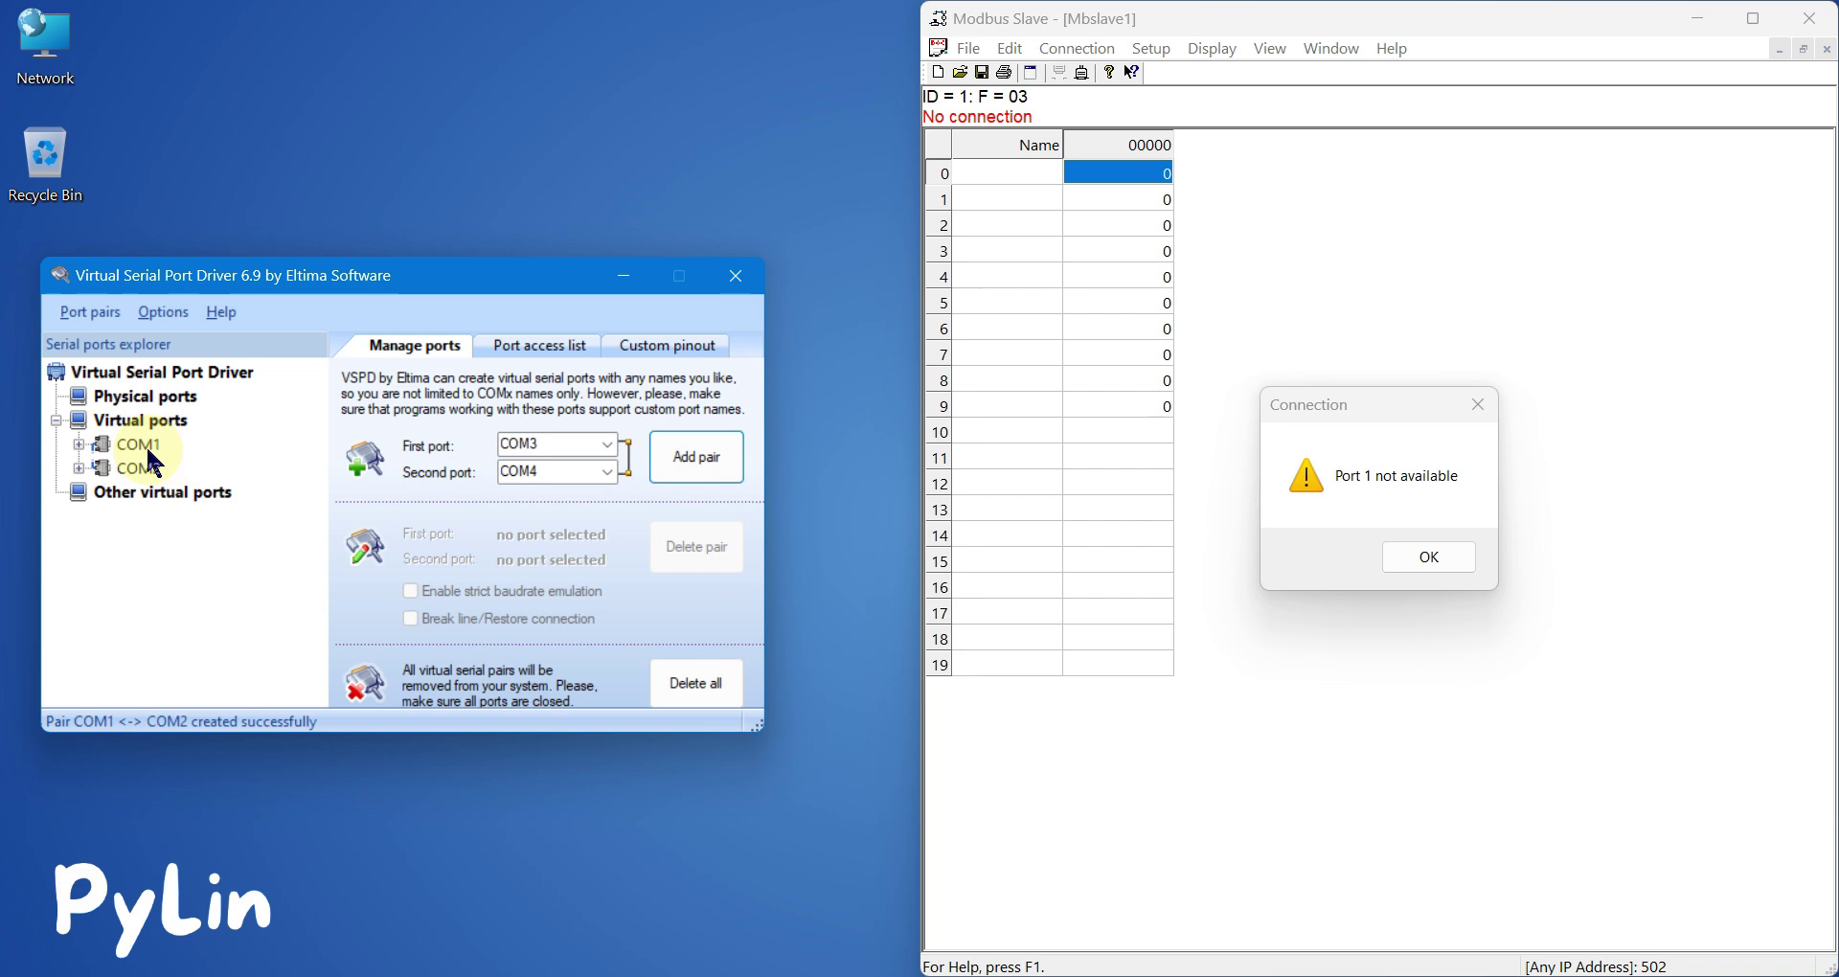
{"action": "left_click", "coordinate": [144, 467]}
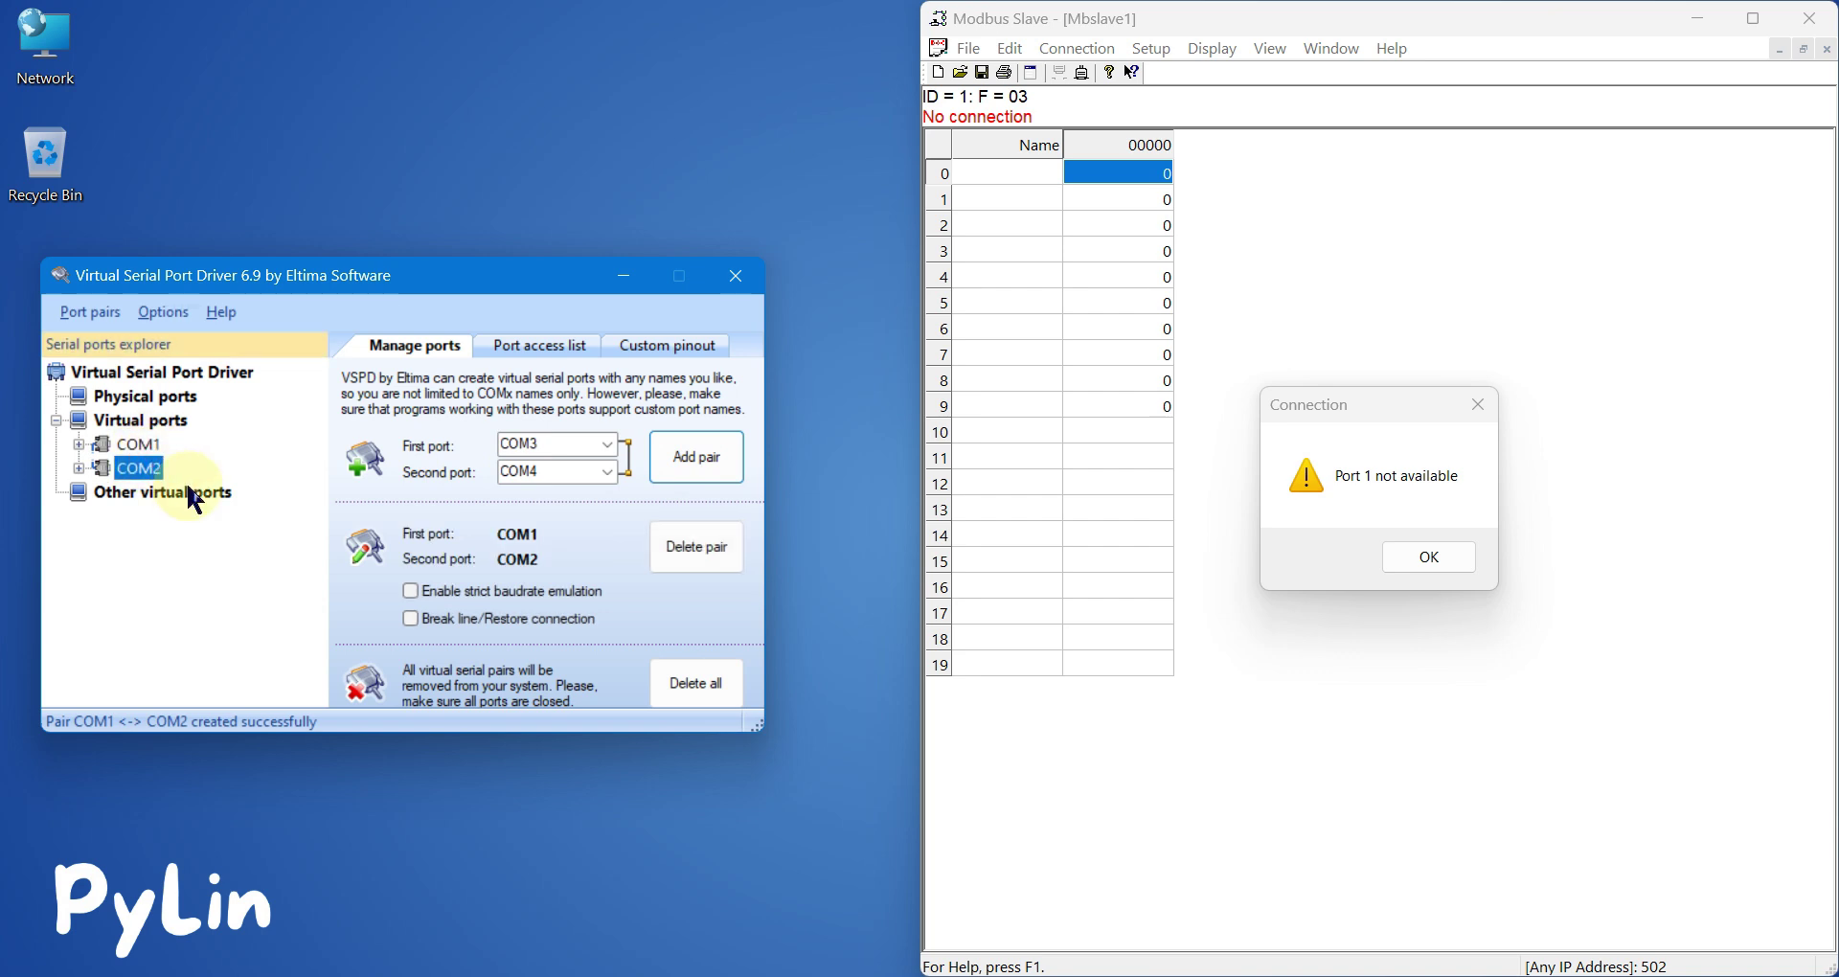
{"action": "left_click", "coordinate": [1431, 567]}
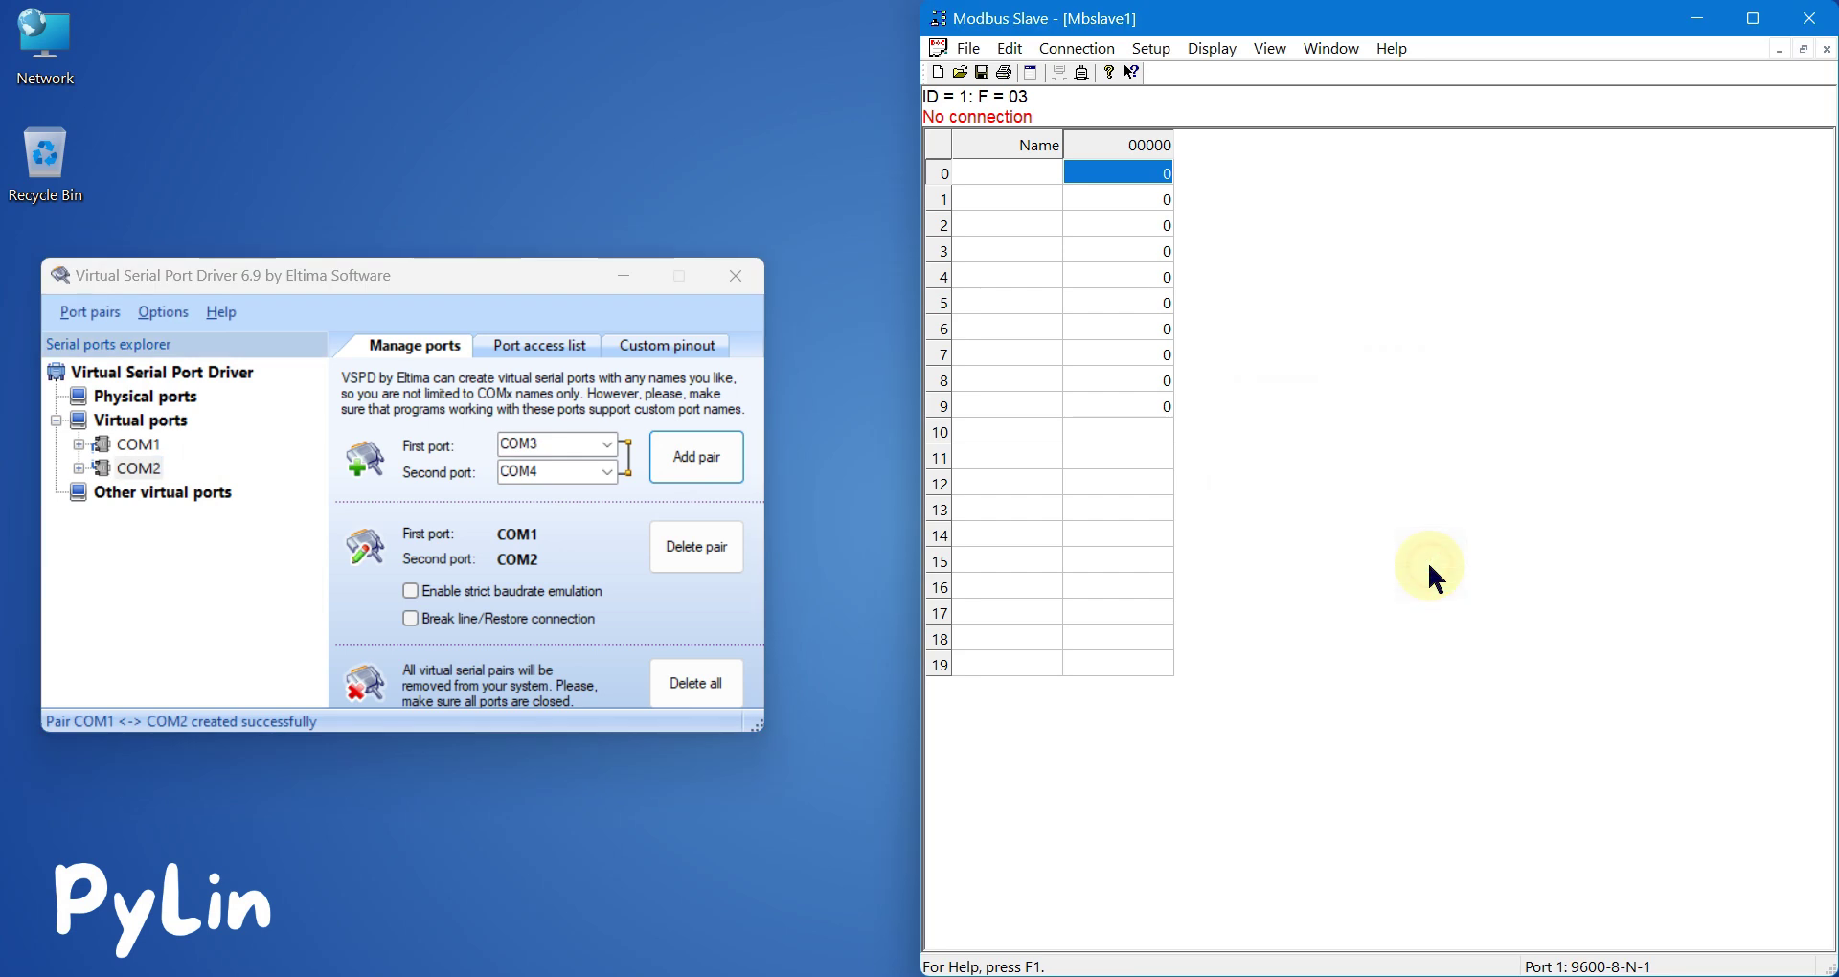
Connect Modbus Slave through the 'ELTIMA Virtual Serial Port (COM1->COM2)' port.
{"action": "left_click", "coordinate": [1078, 47]}
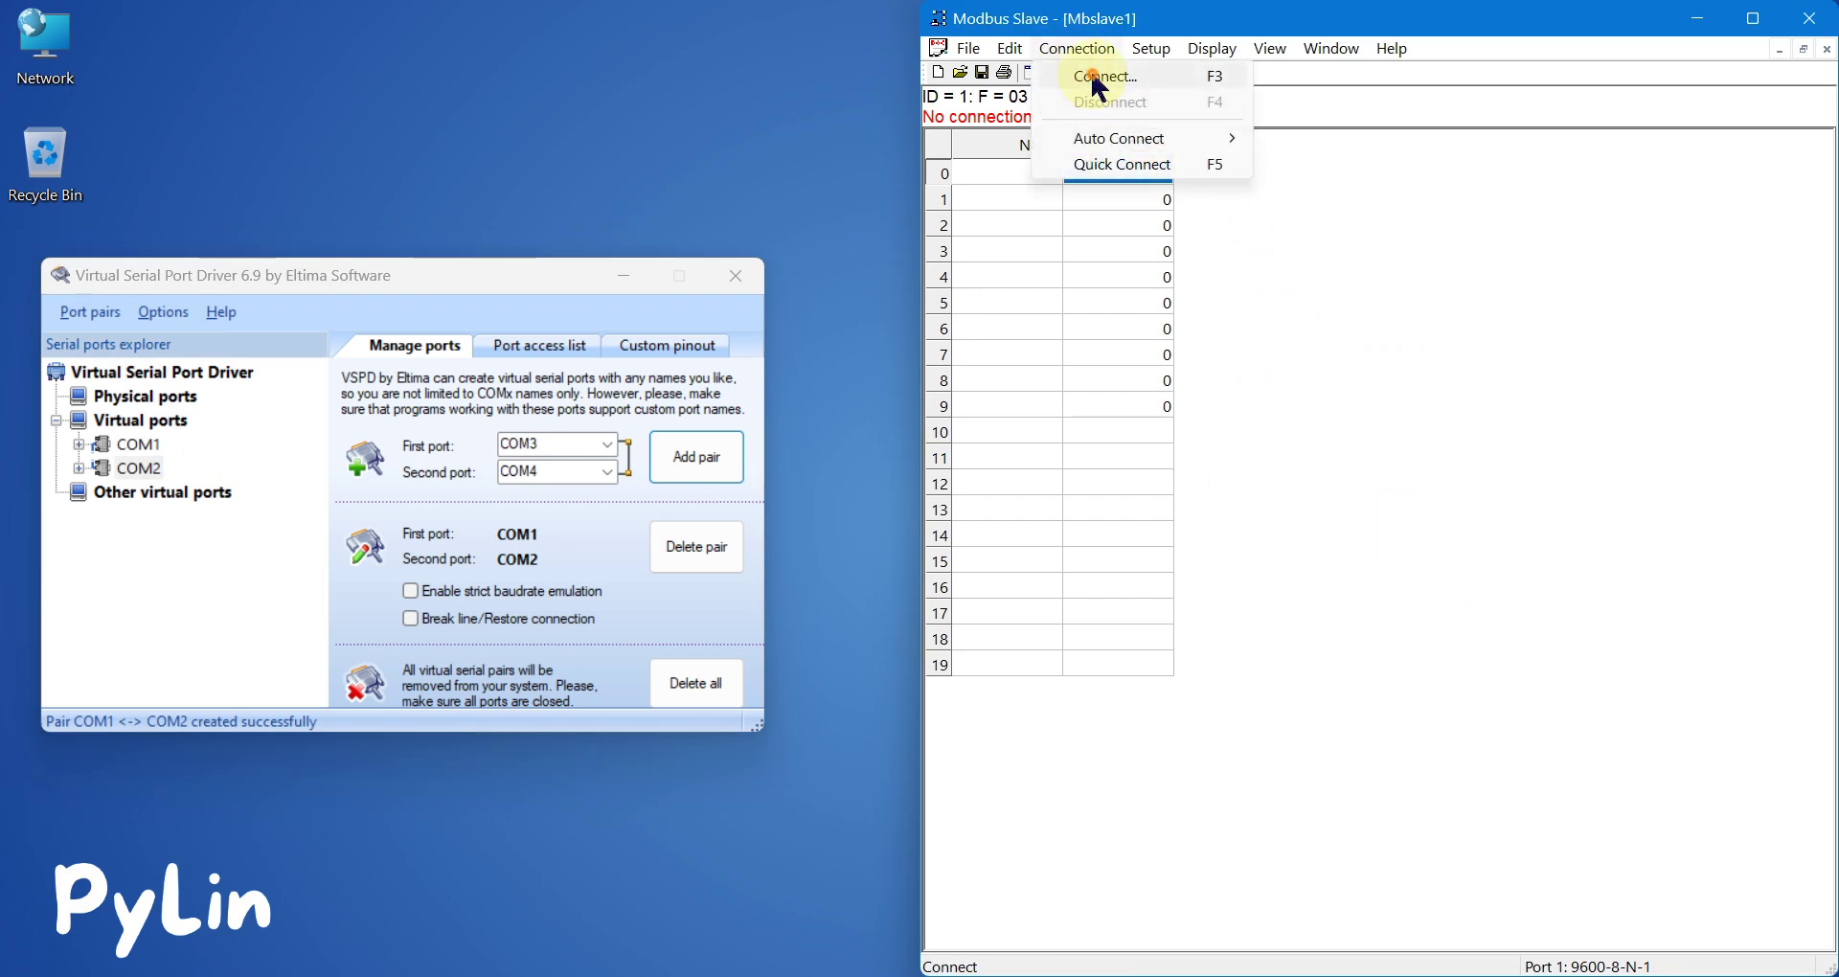
{"action": "left_click", "coordinate": [1096, 78]}
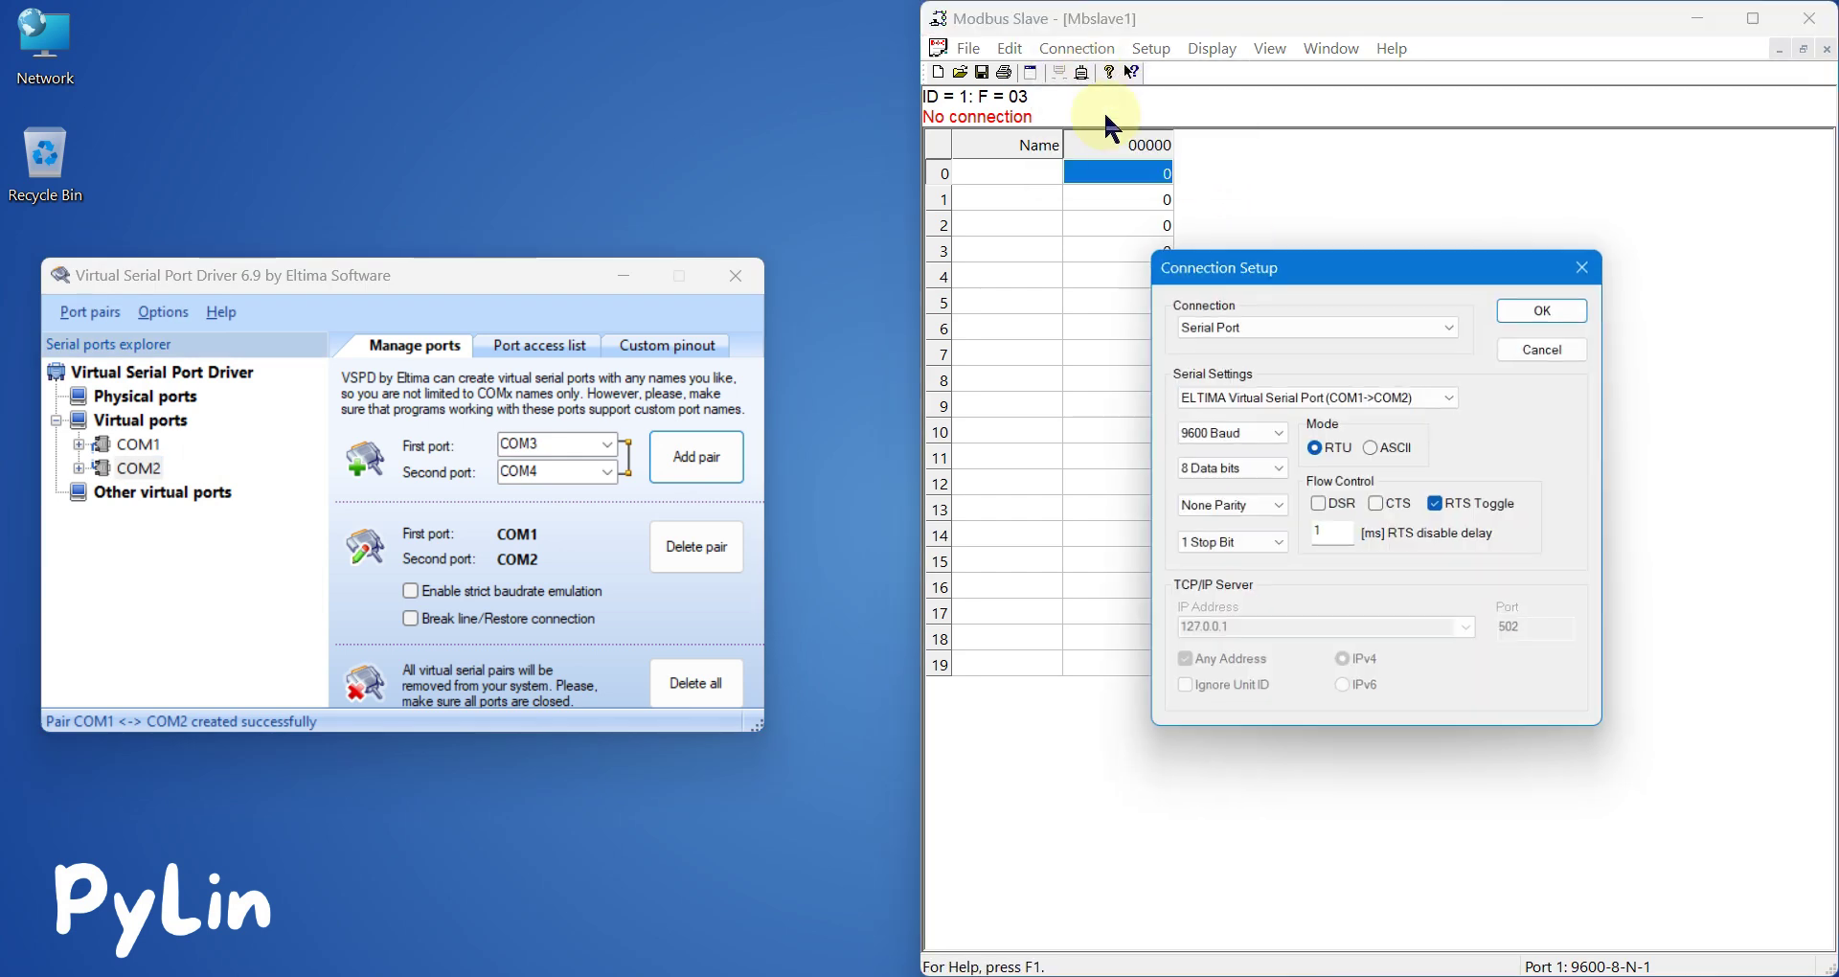
{"action": "left_click", "coordinate": [1359, 395]}
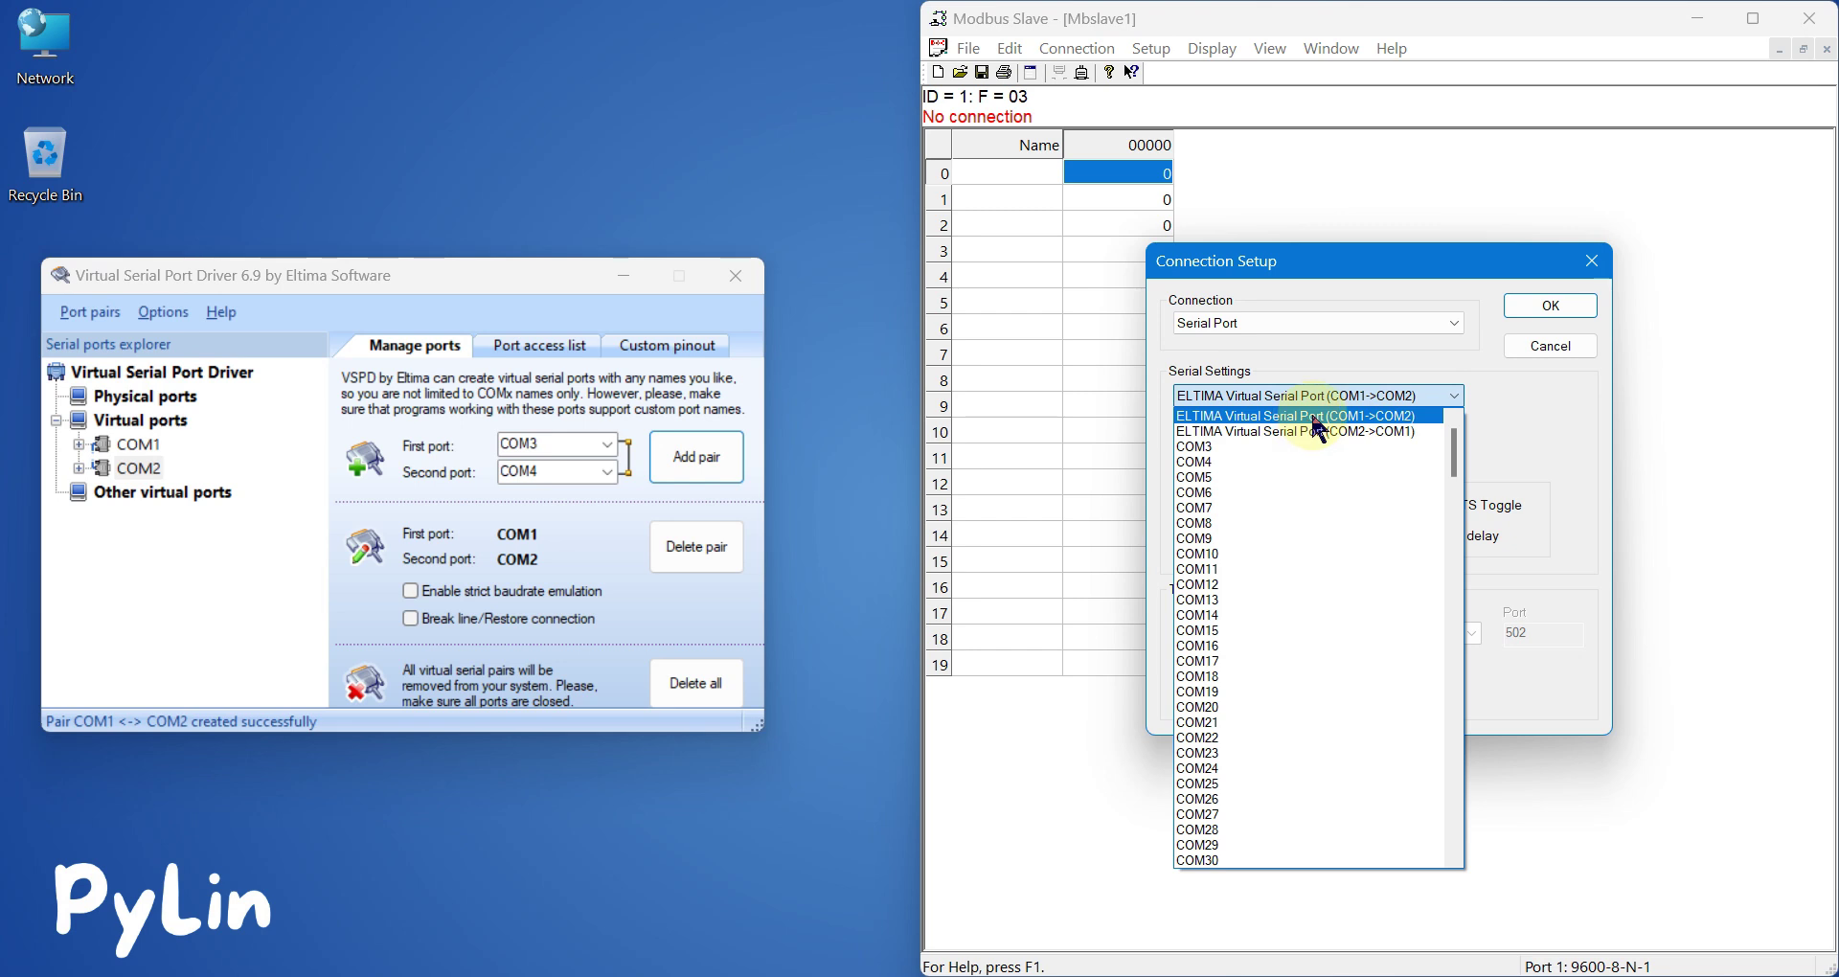
{"action": "left_click", "coordinate": [1384, 418]}
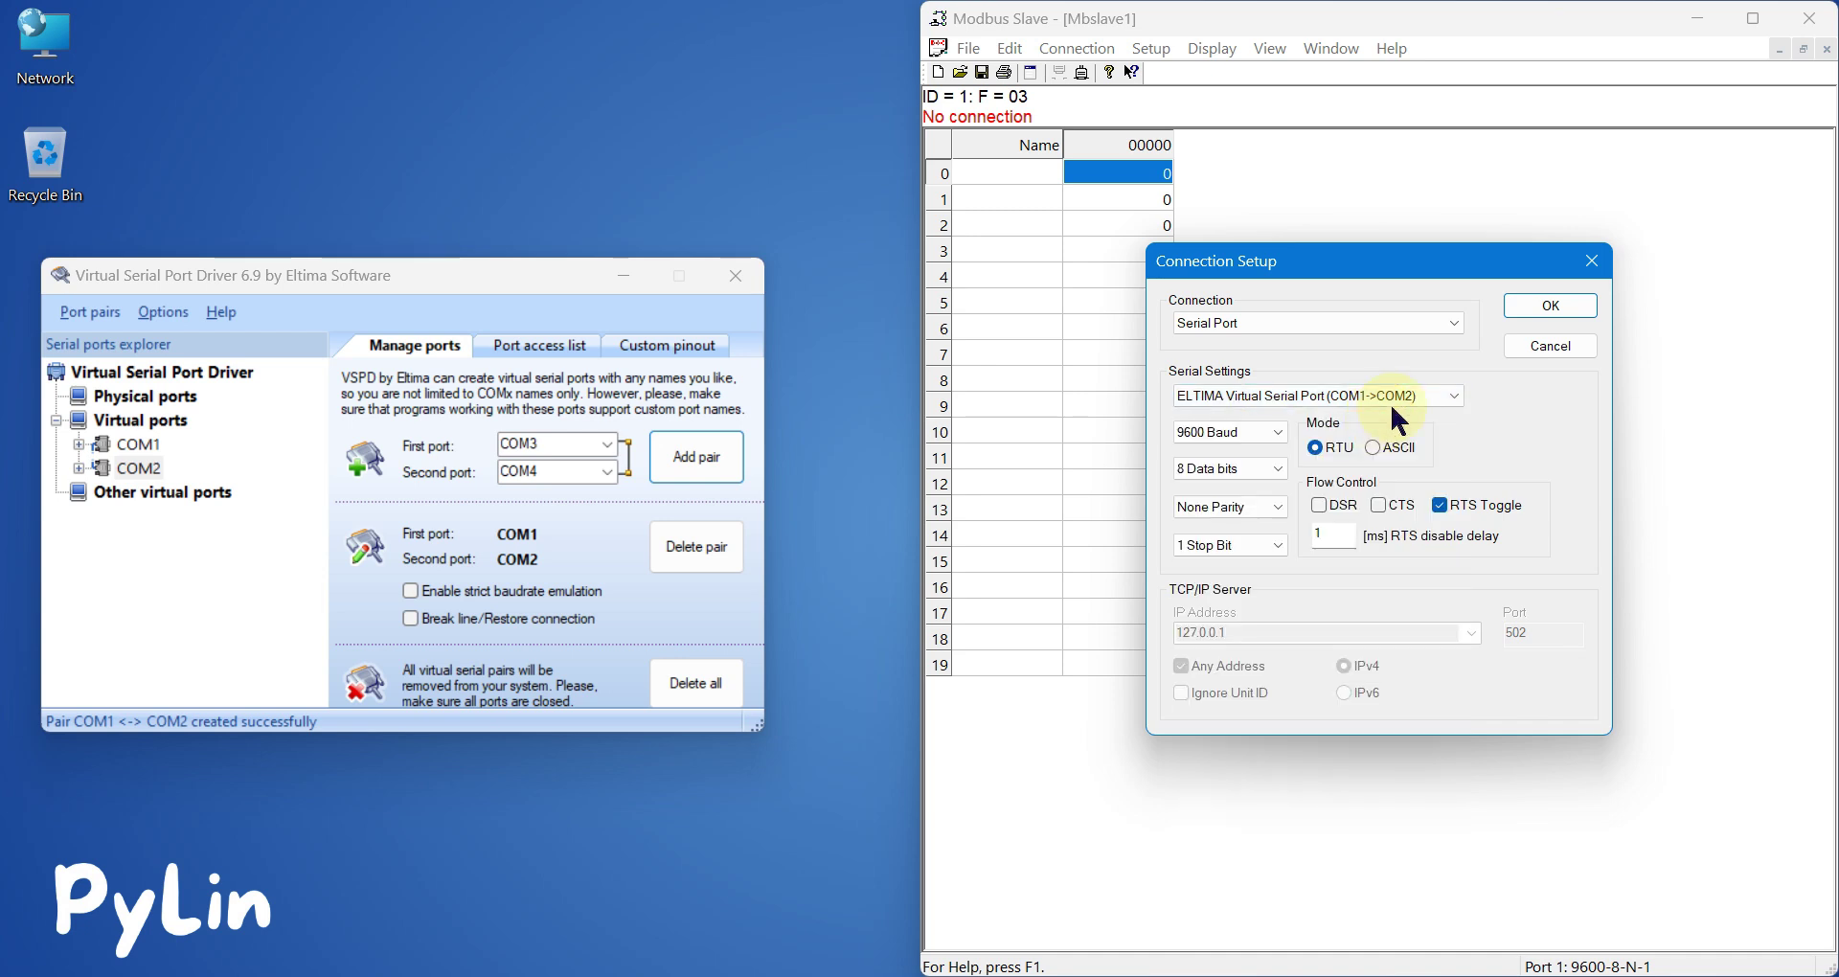
{"action": "left_click", "coordinate": [1451, 395]}
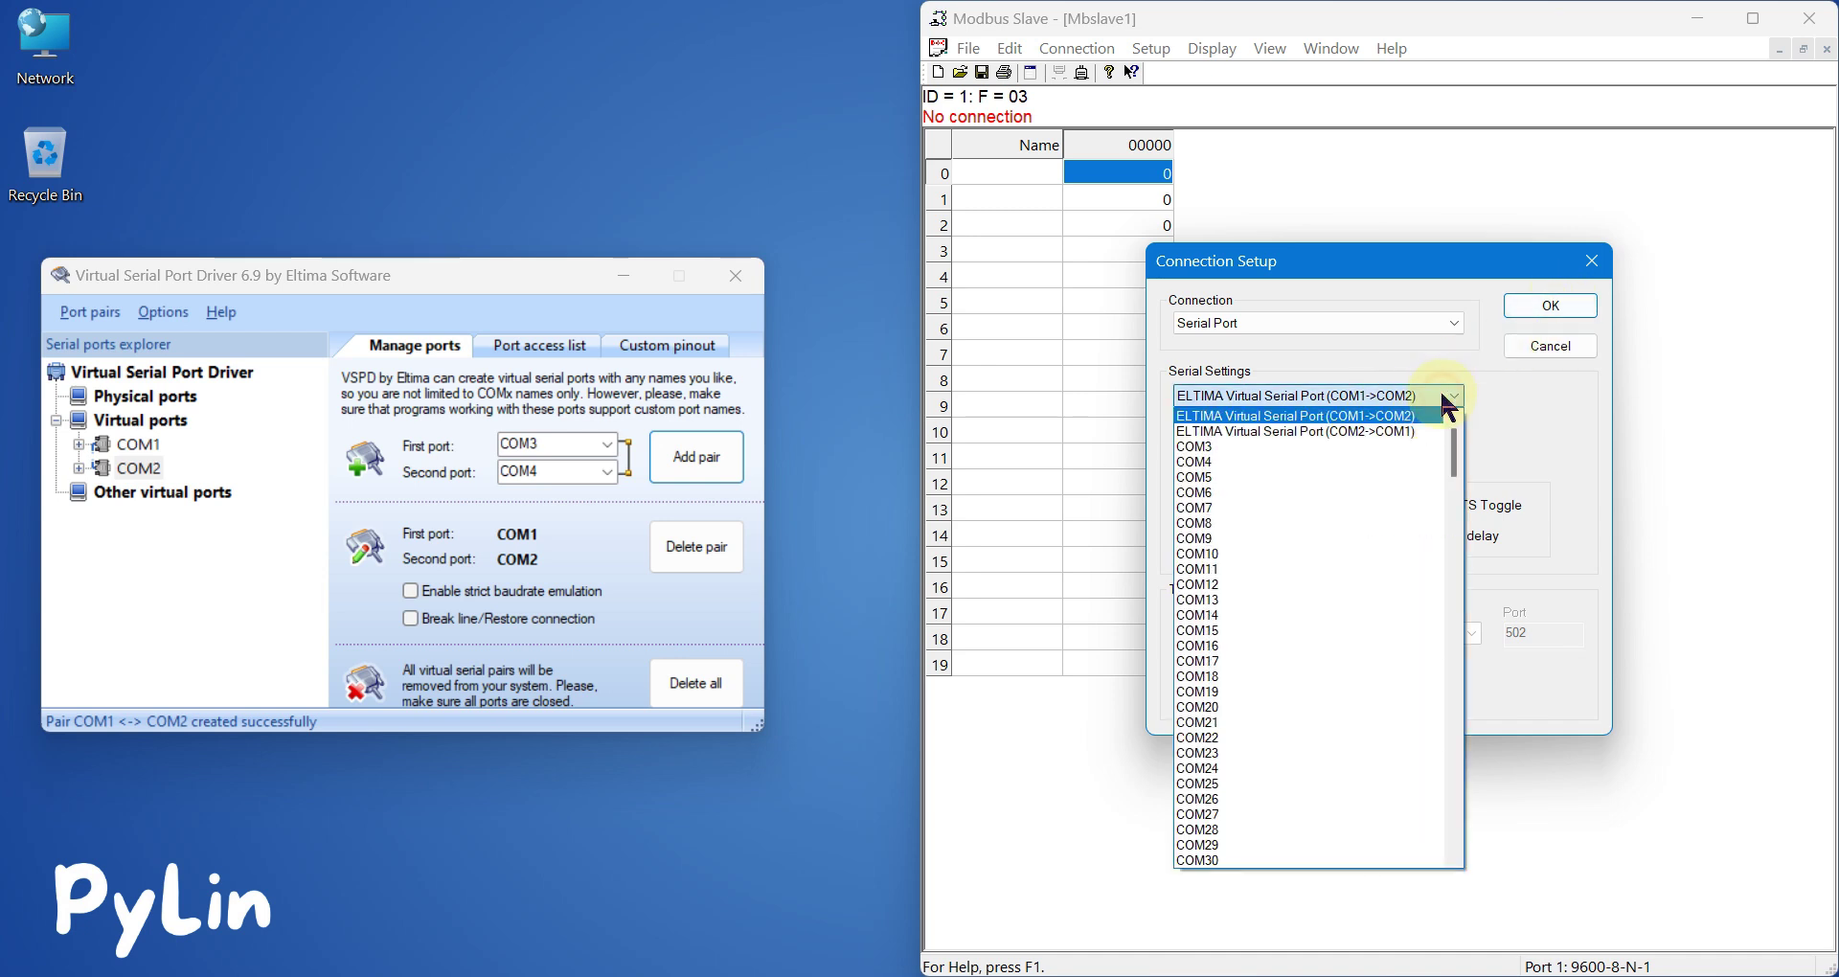
{"action": "left_click", "coordinate": [1569, 307]}
{"action": "left_click", "coordinate": [1569, 308]}
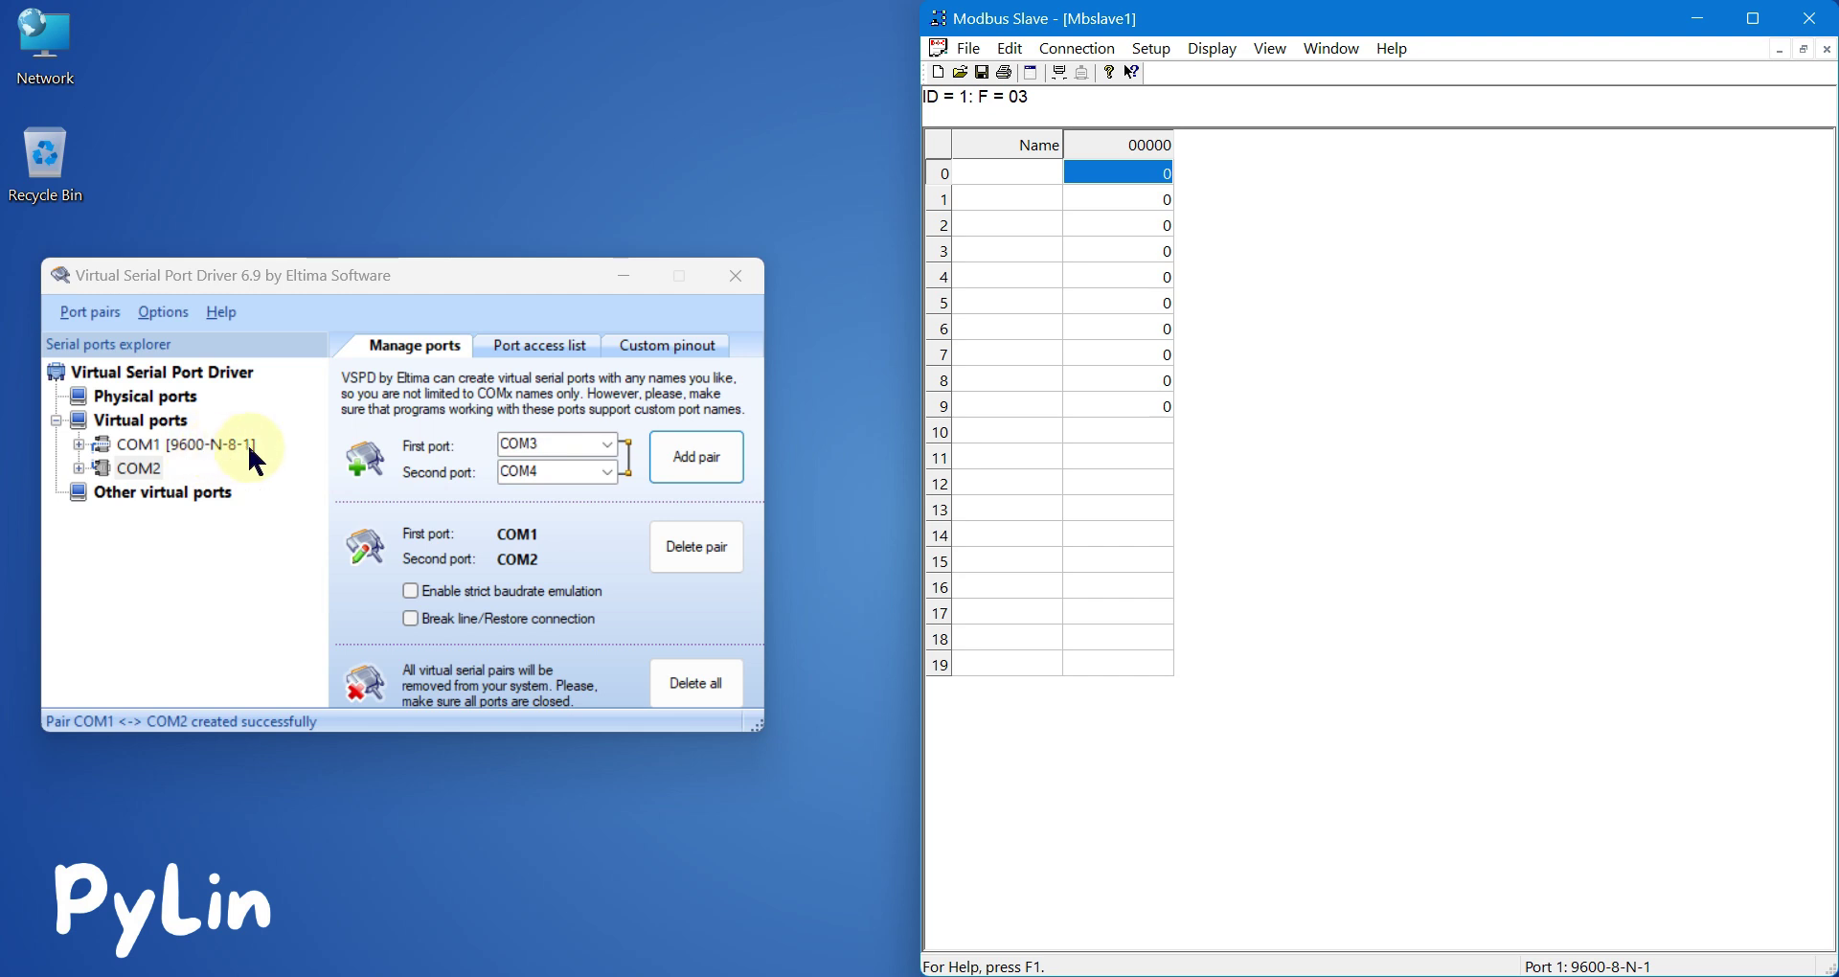
Disconnect and reconnect Modbus Slave, then expand COM1 in the port driver tree.
{"action": "left_click", "coordinate": [1145, 174]}
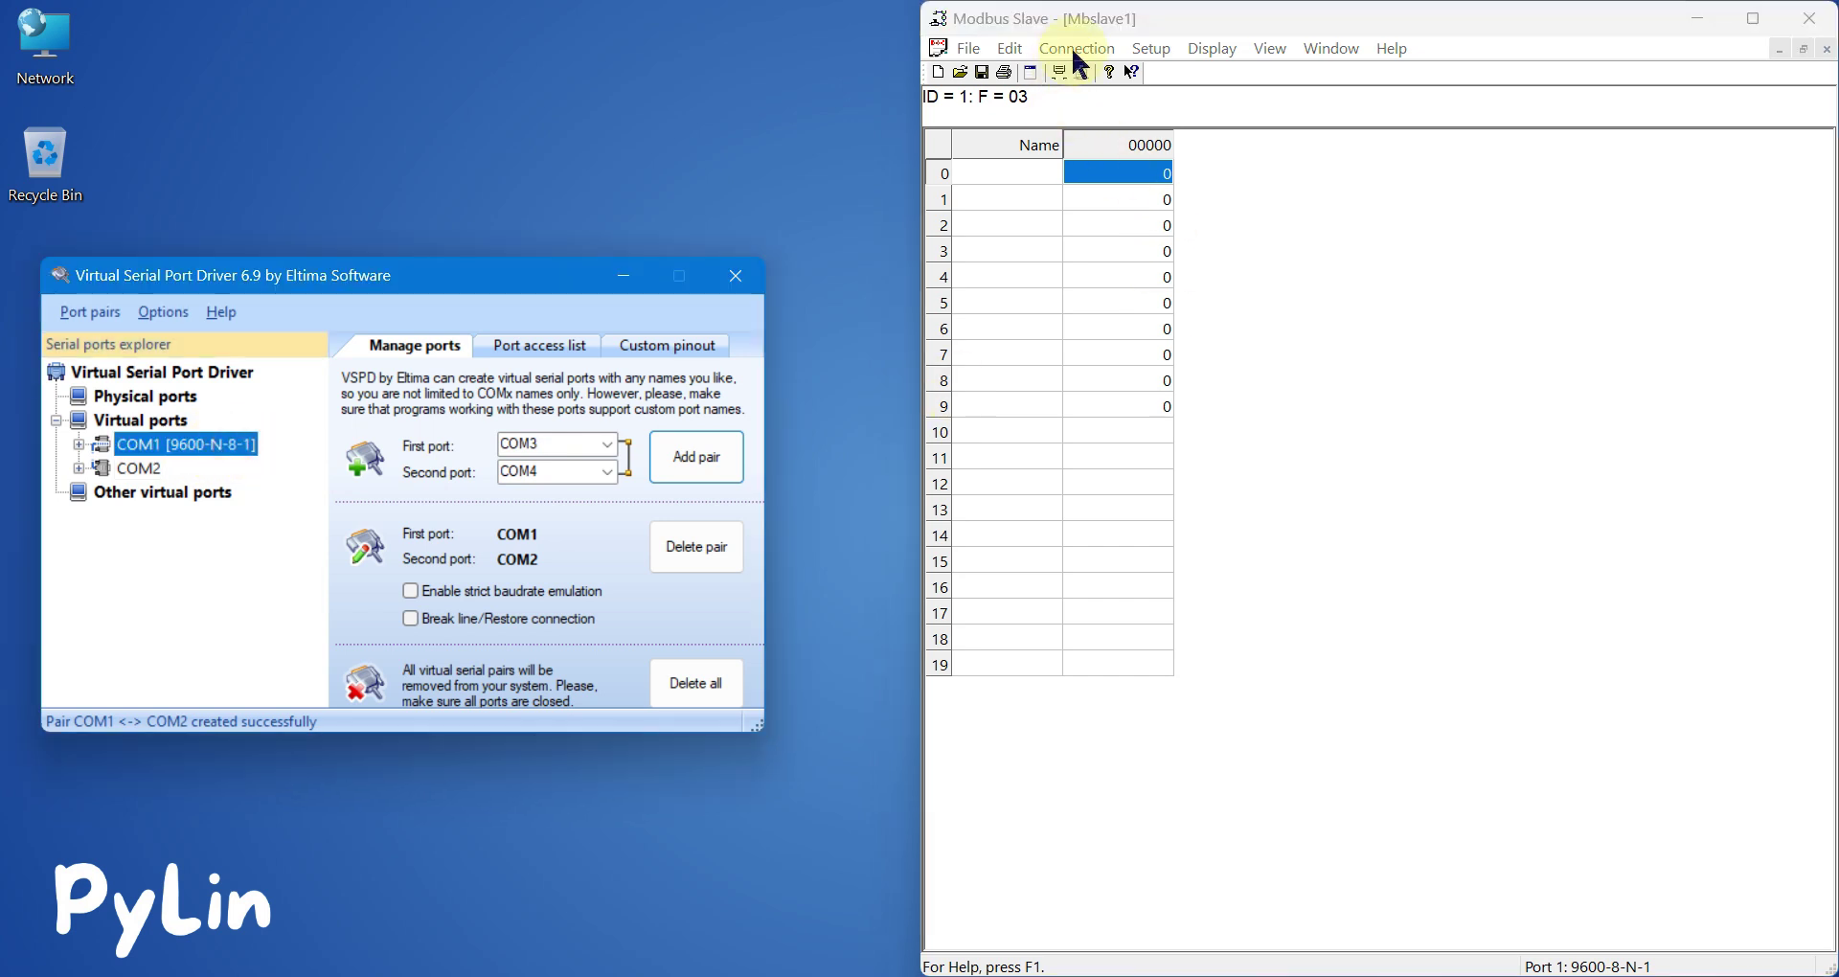
{"action": "left_click", "coordinate": [1078, 48]}
{"action": "left_click", "coordinate": [1101, 104]}
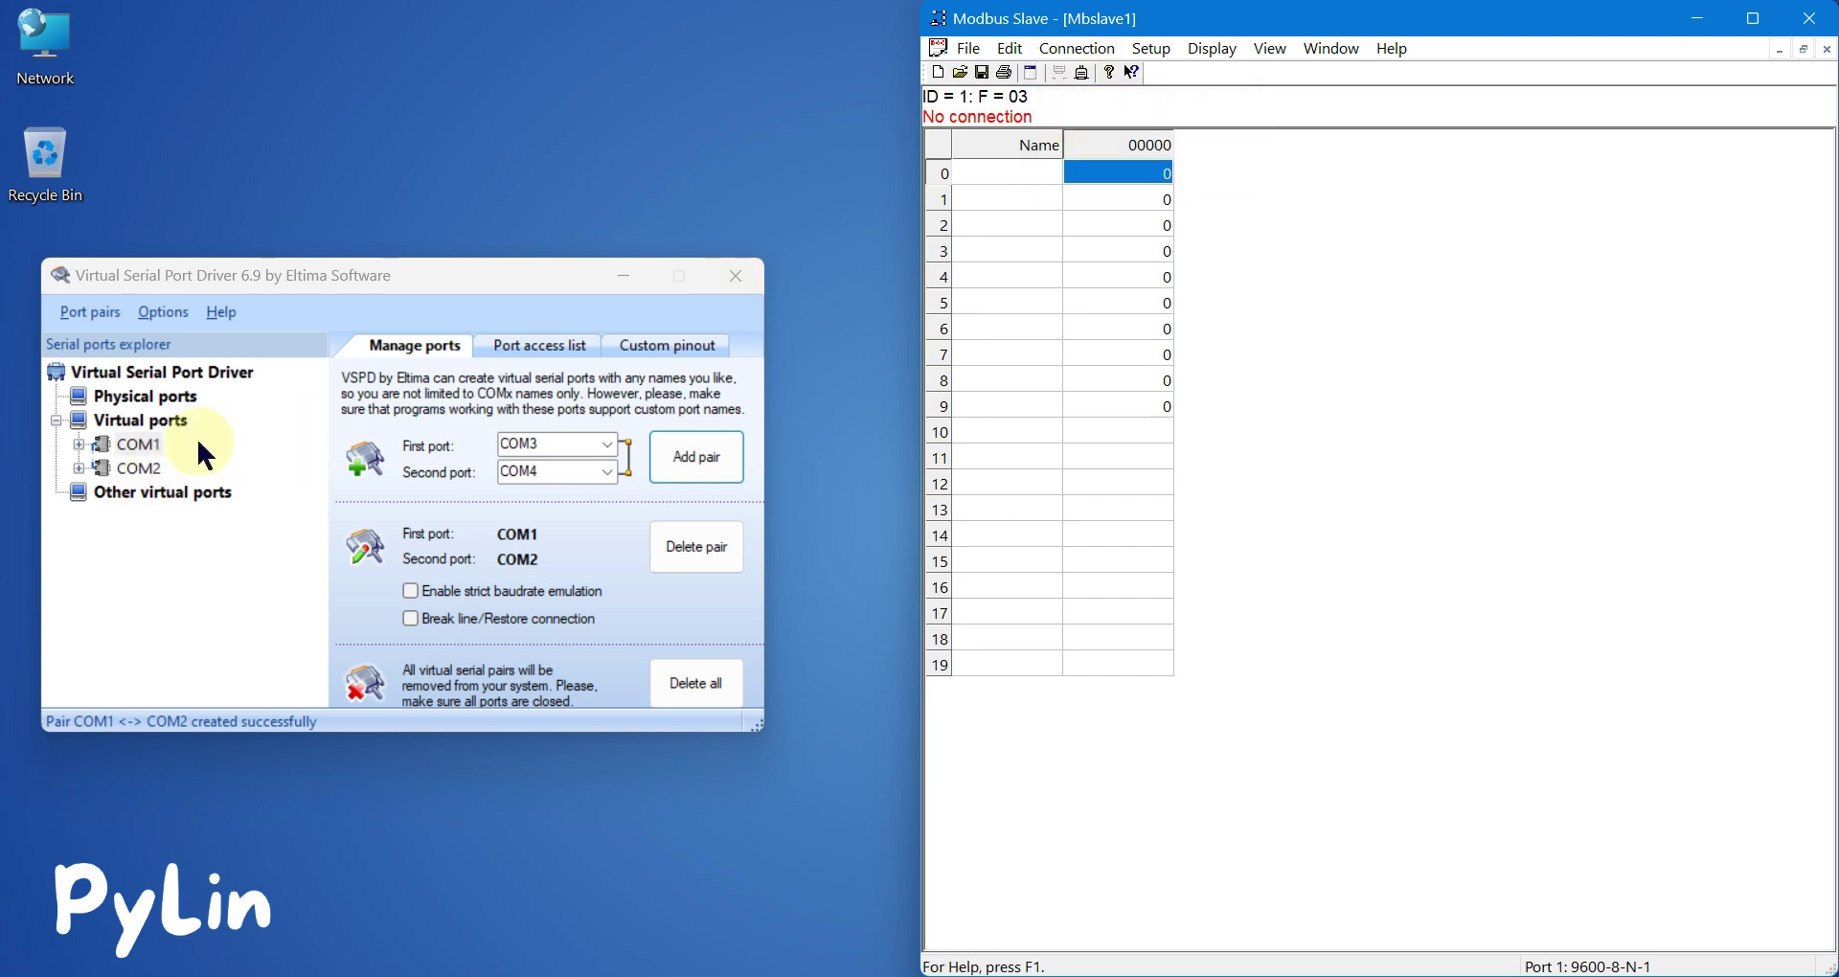
{"action": "left_click", "coordinate": [1078, 47]}
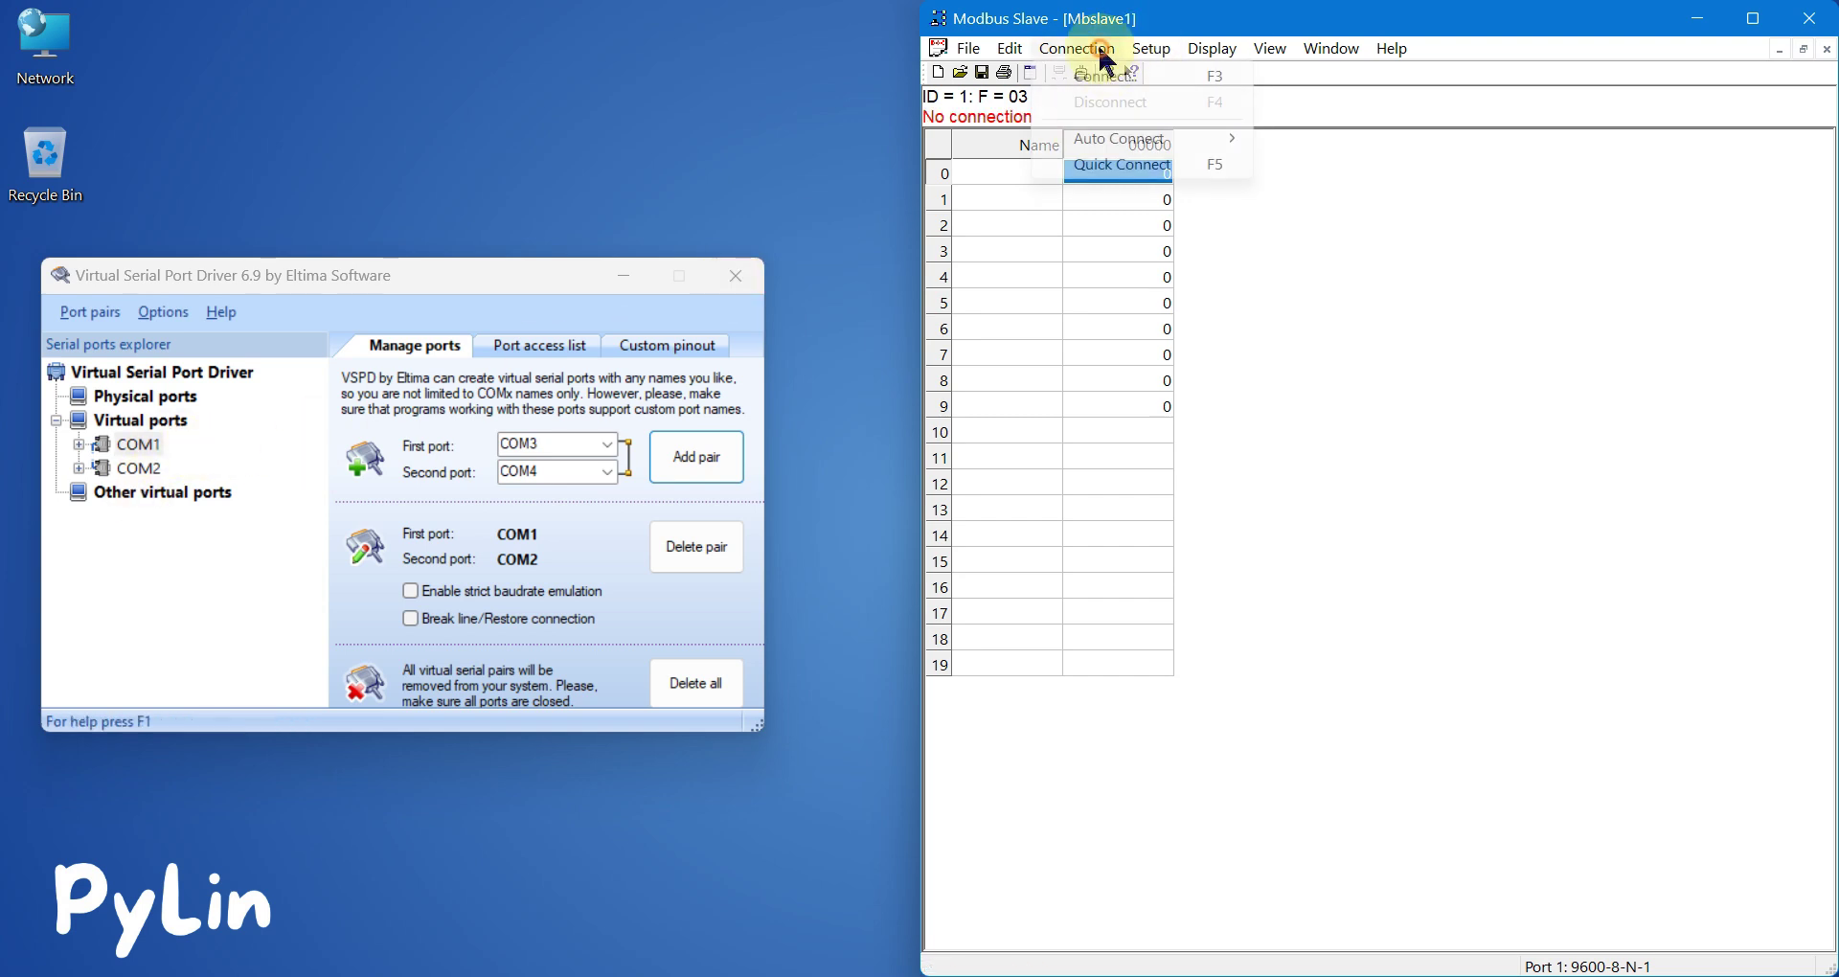
{"action": "left_click", "coordinate": [1102, 72]}
{"action": "left_click", "coordinate": [1581, 307]}
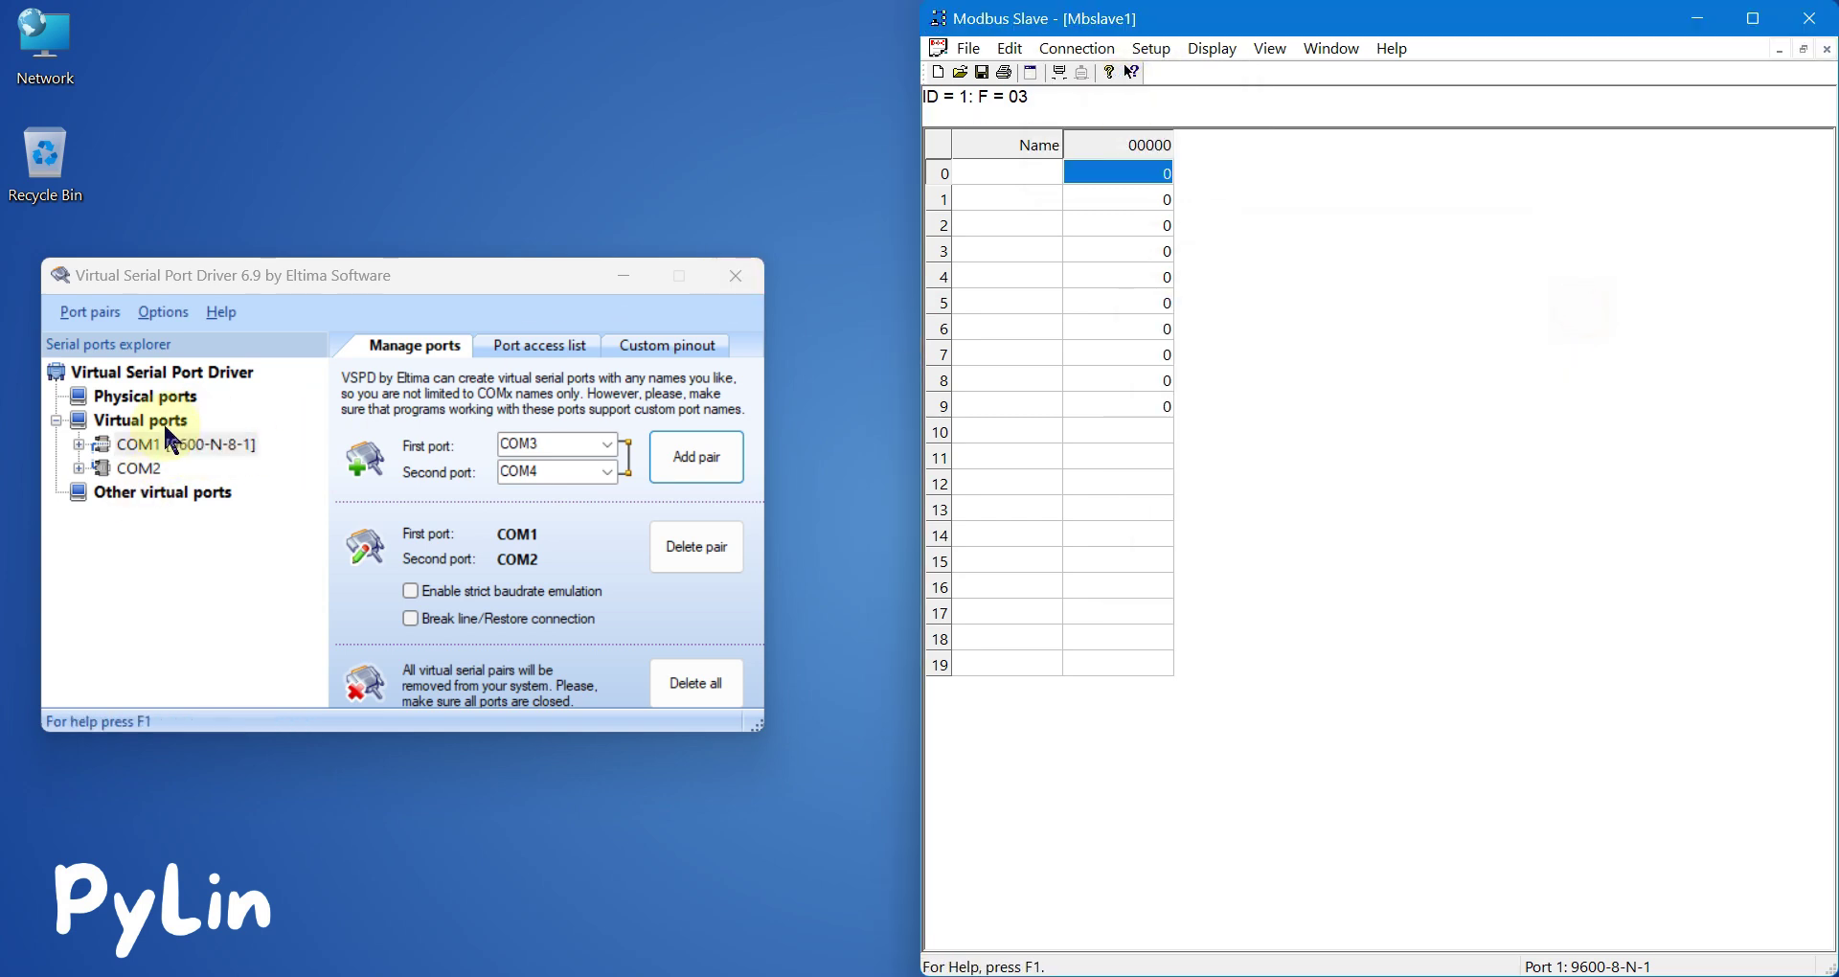
{"action": "left_click", "coordinate": [78, 445]}
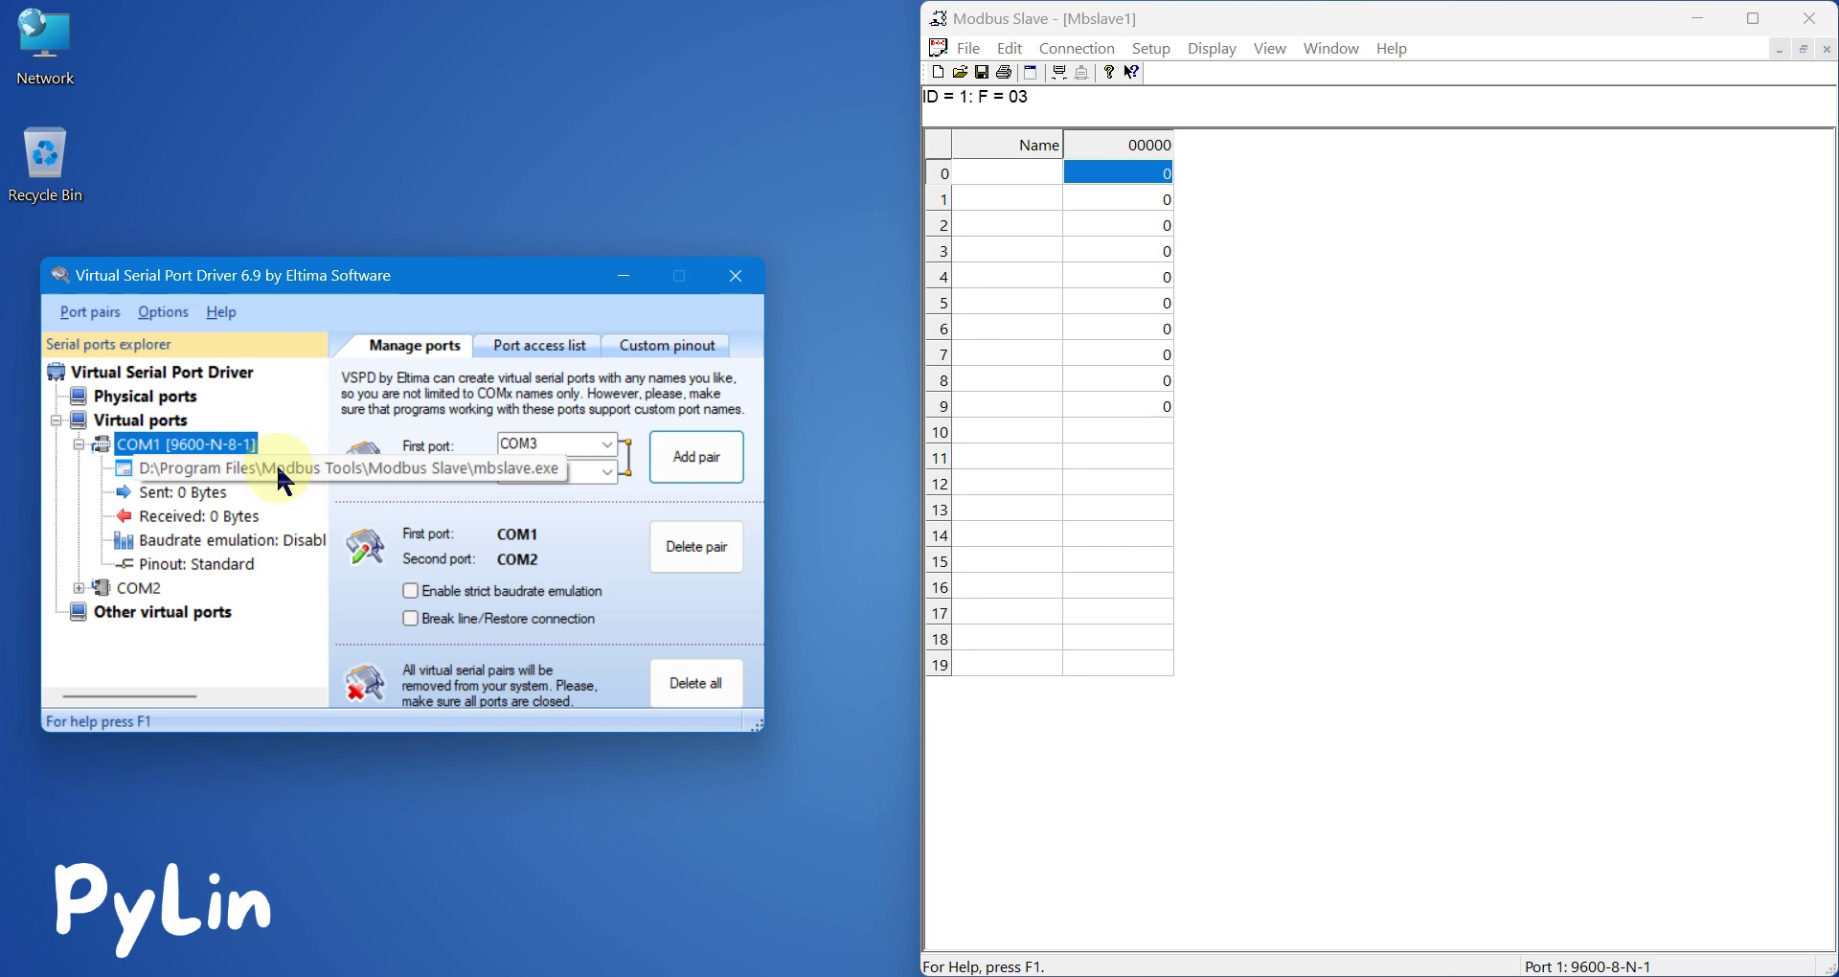
Launch ModScan32 and tile Modbus Slave top-right and ModScan32 bottom-right.
{"action": "left_click", "coordinate": [1427, 378]}
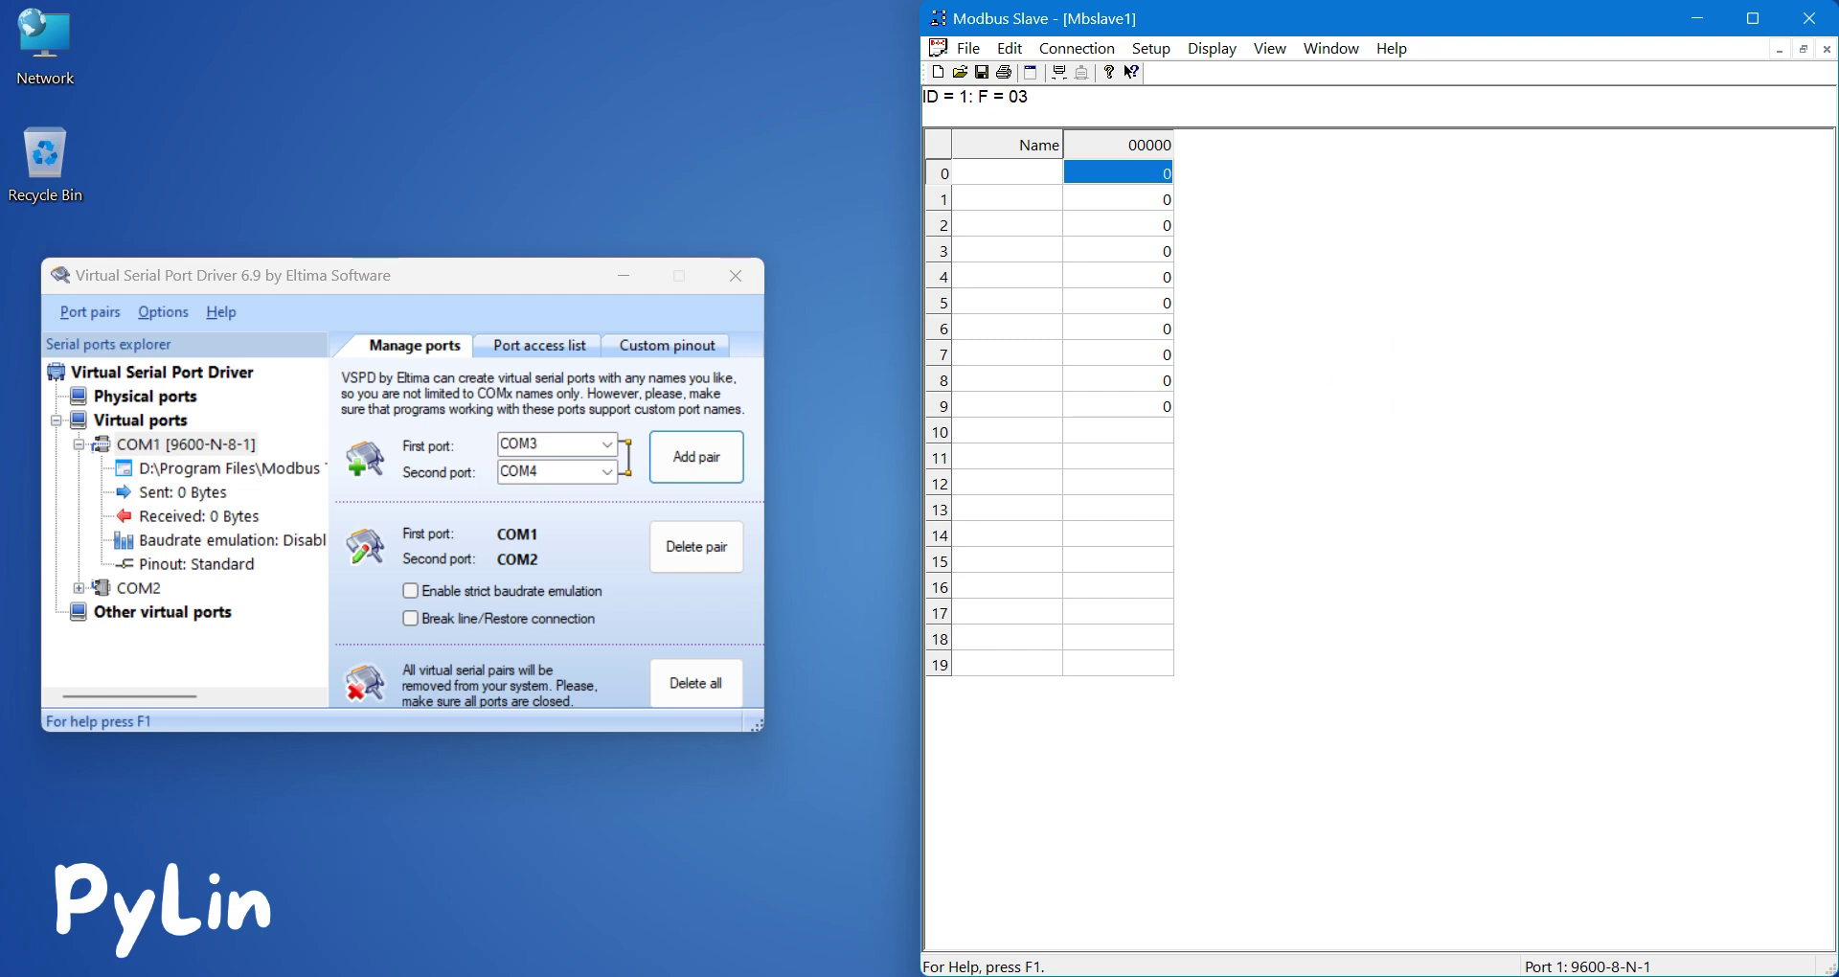
{"action": "left_click", "coordinate": [379, 972]}
{"action": "left_click_drag", "start_coordinate": [1461, 24], "coordinate": [1834, 5]}
{"action": "left_click", "coordinate": [361, 39]}
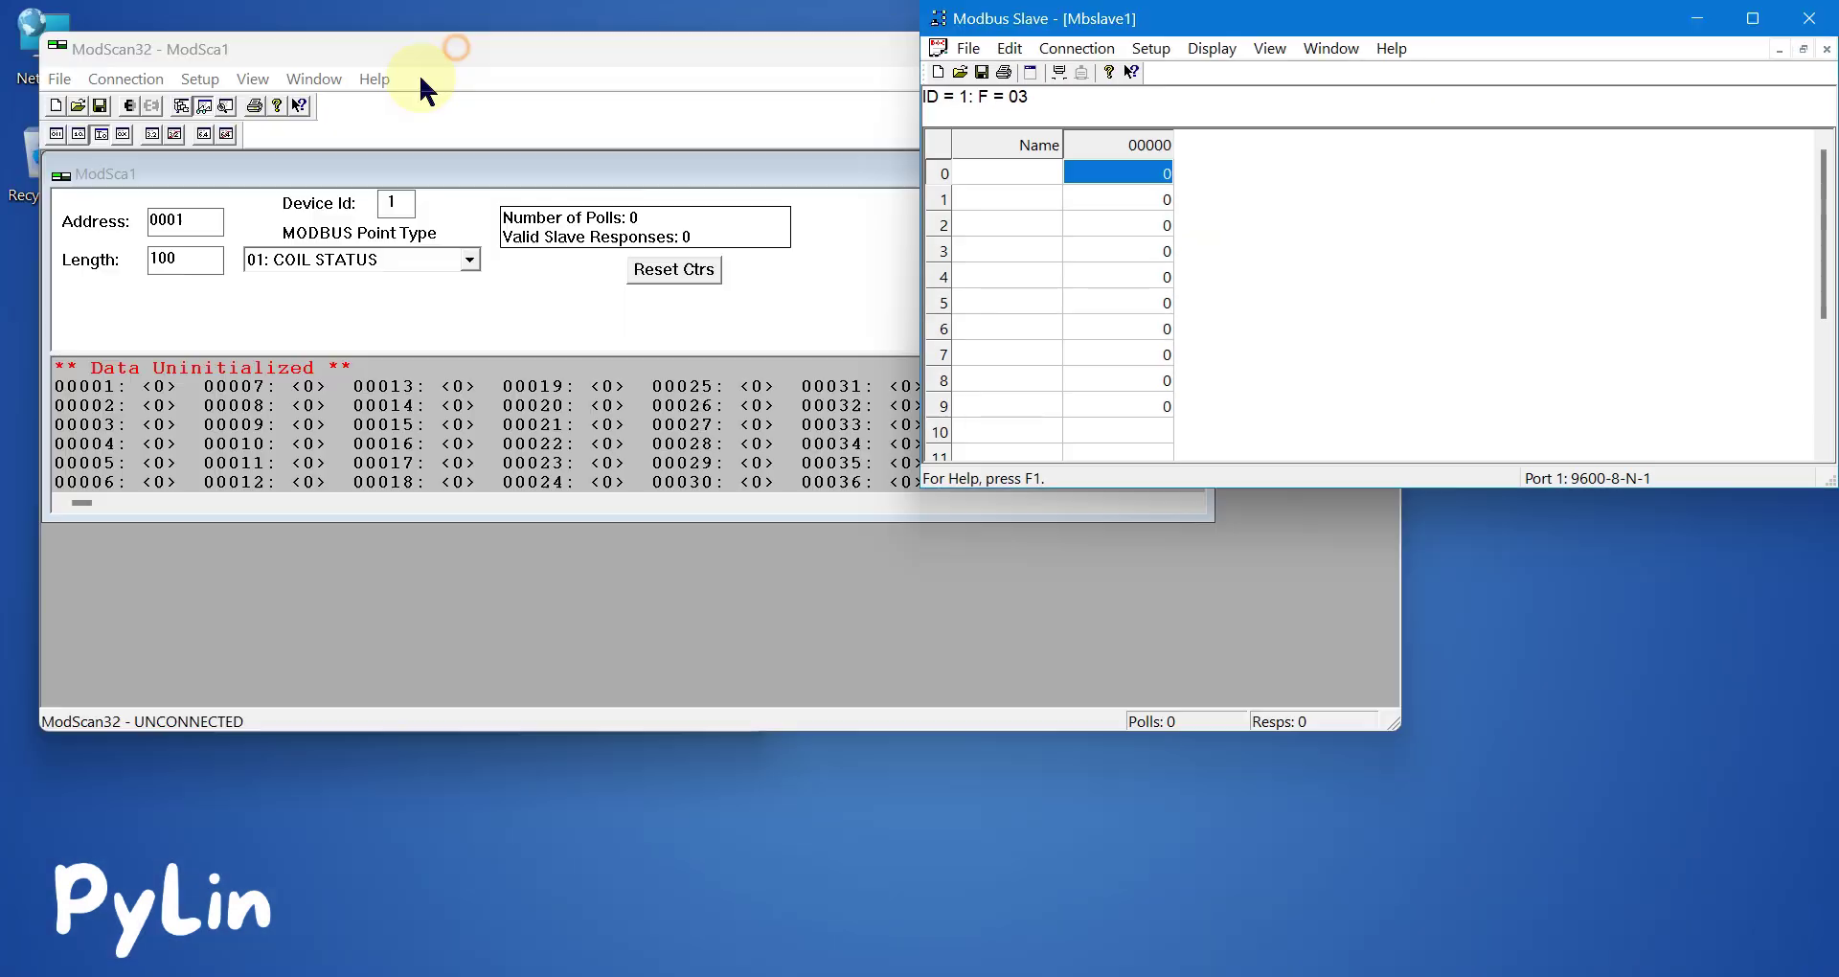
{"action": "left_click_drag", "start_coordinate": [361, 39], "coordinate": [967, 331]}
{"action": "left_click", "coordinate": [860, 297]}
Maximize the ModSca1 window and open the Connection Details' Connect Using list.
{"action": "double_click", "coordinate": [1330, 628]}
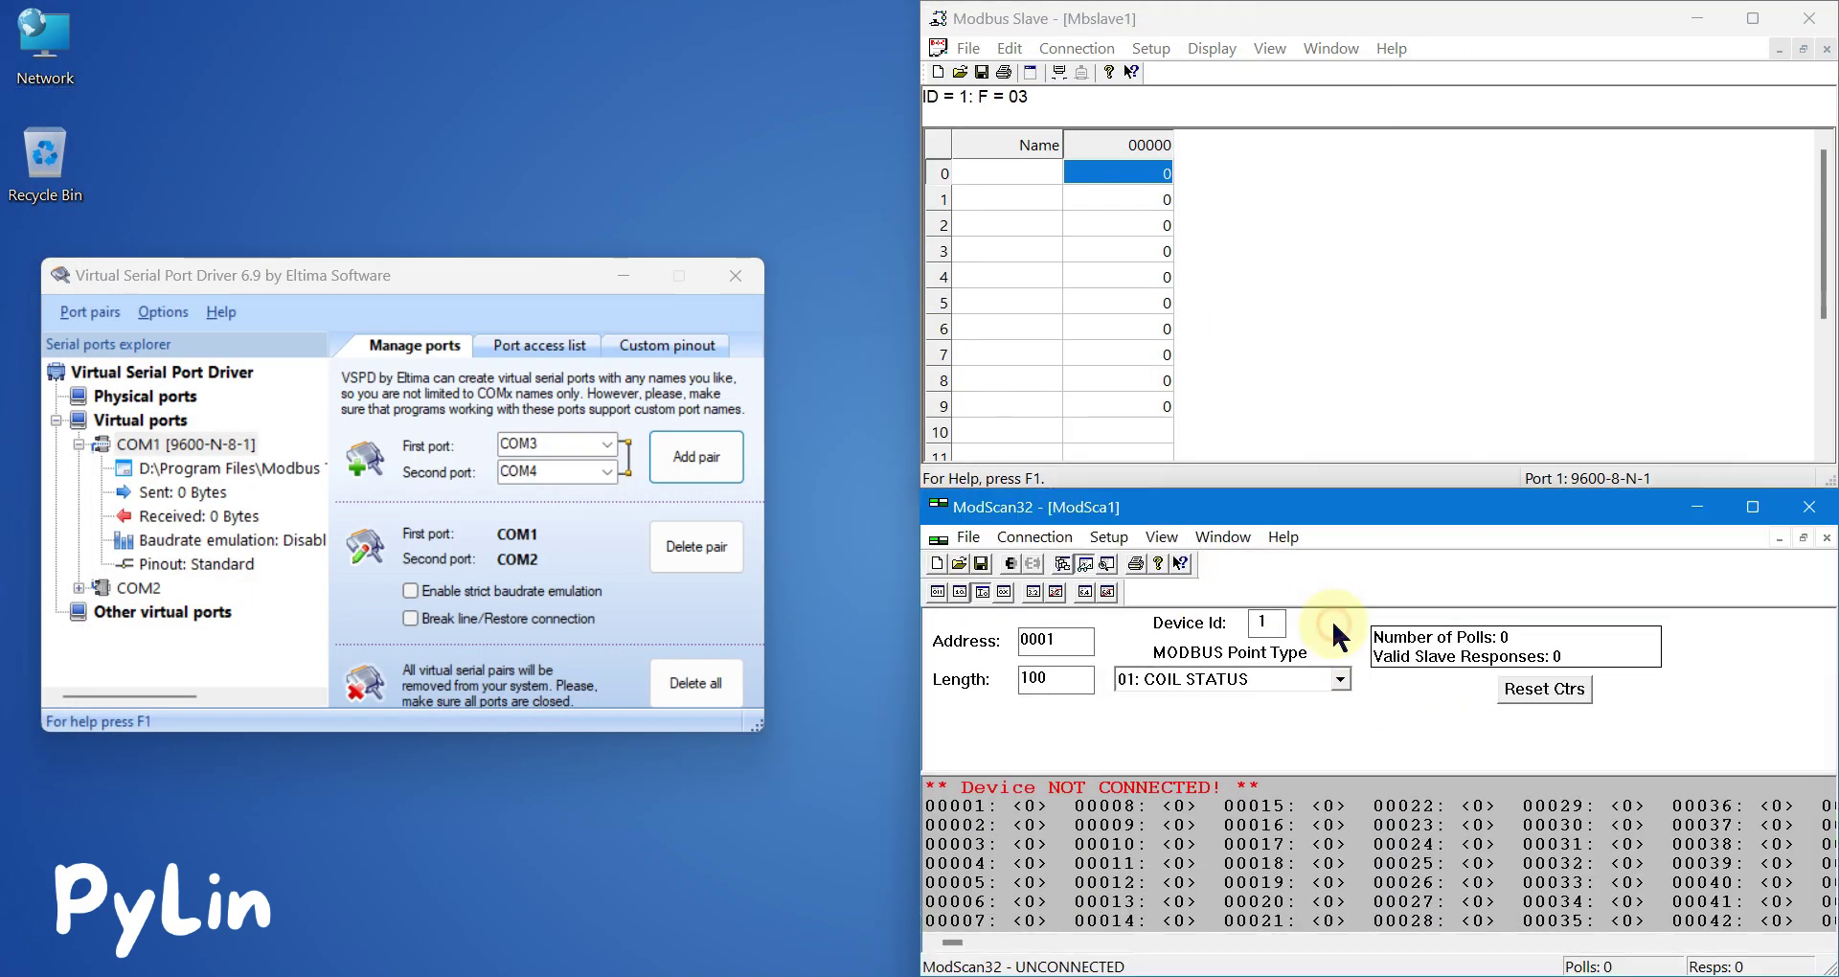
{"action": "left_click", "coordinate": [1035, 536]}
{"action": "left_click", "coordinate": [1059, 566]}
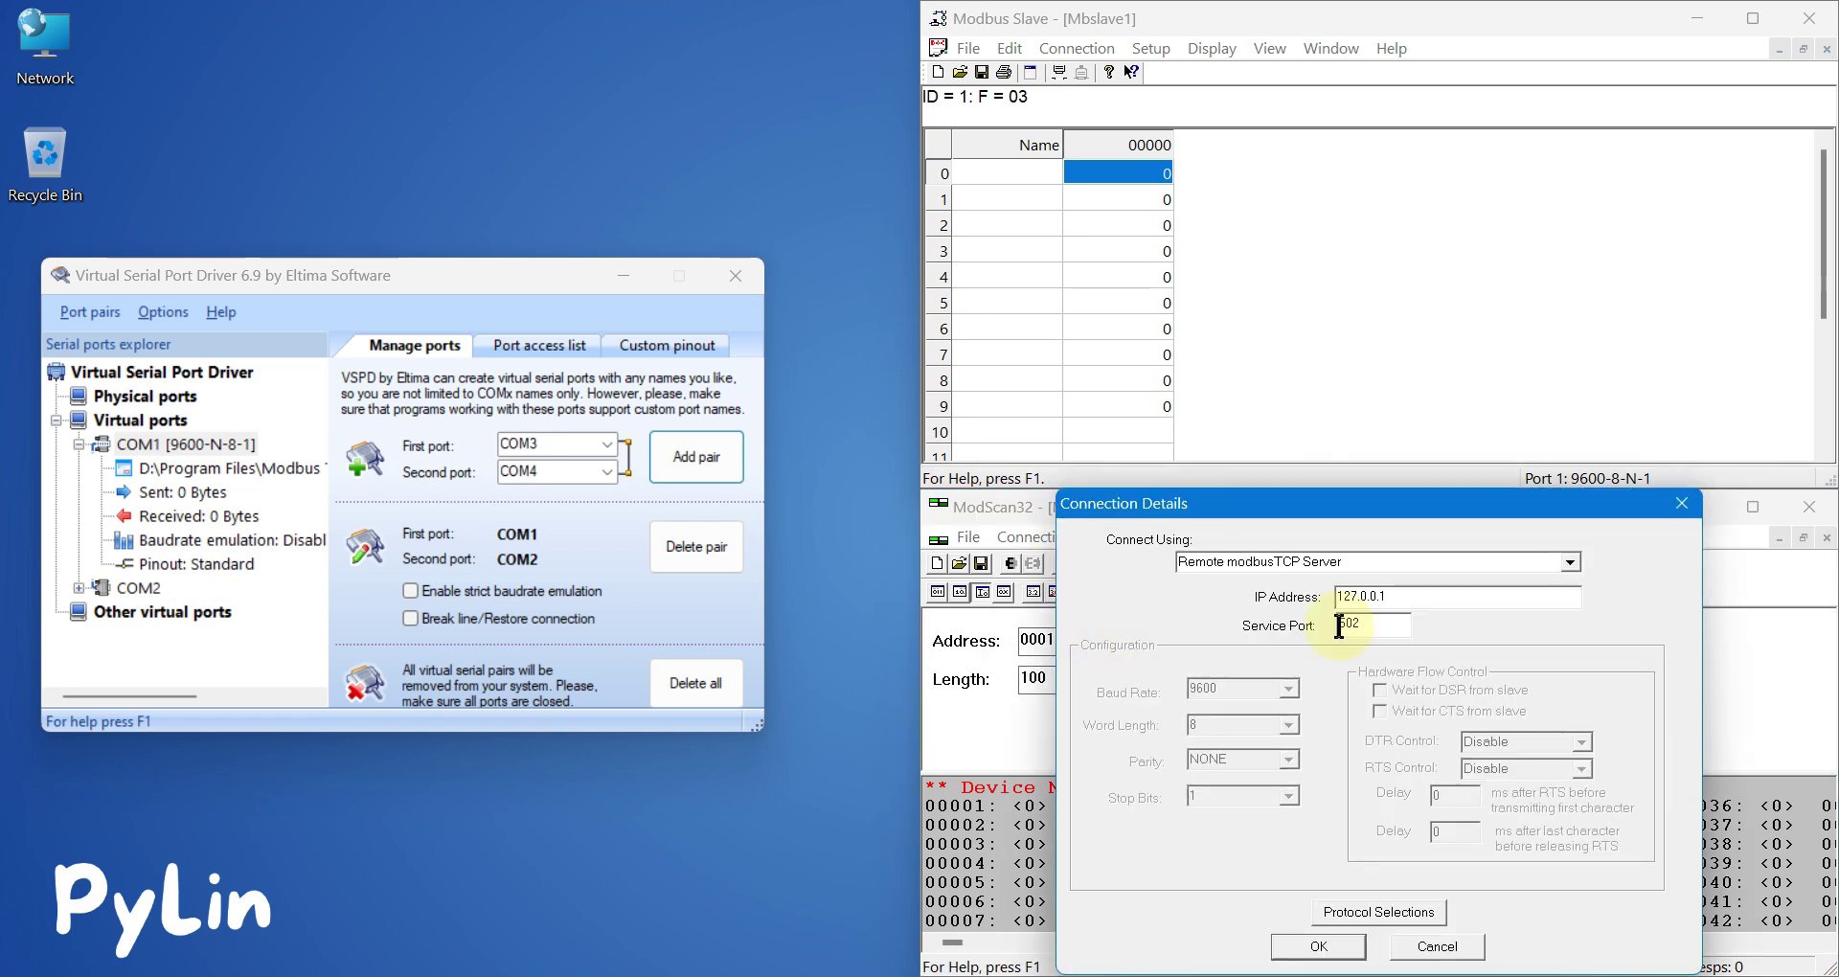
{"action": "left_click", "coordinate": [1570, 566]}
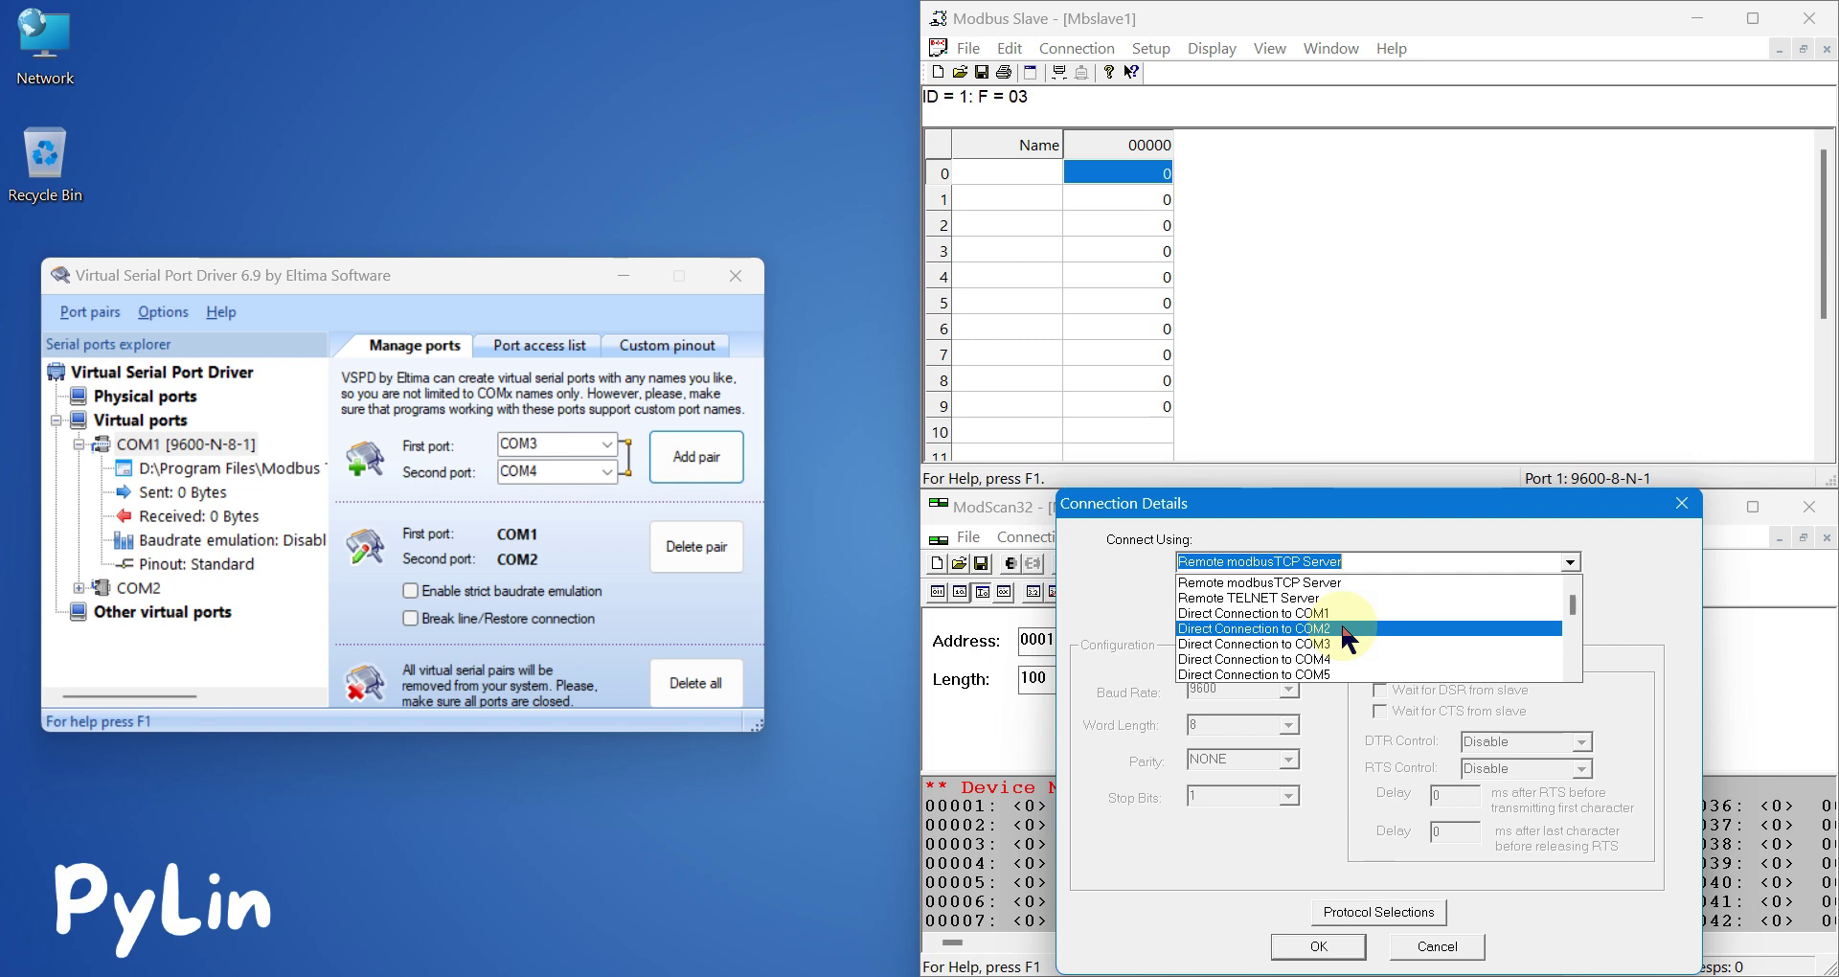
Check the COM1 and COM2 virtual ports, then look for COM2 in Connect Using.
{"action": "left_click", "coordinate": [161, 444]}
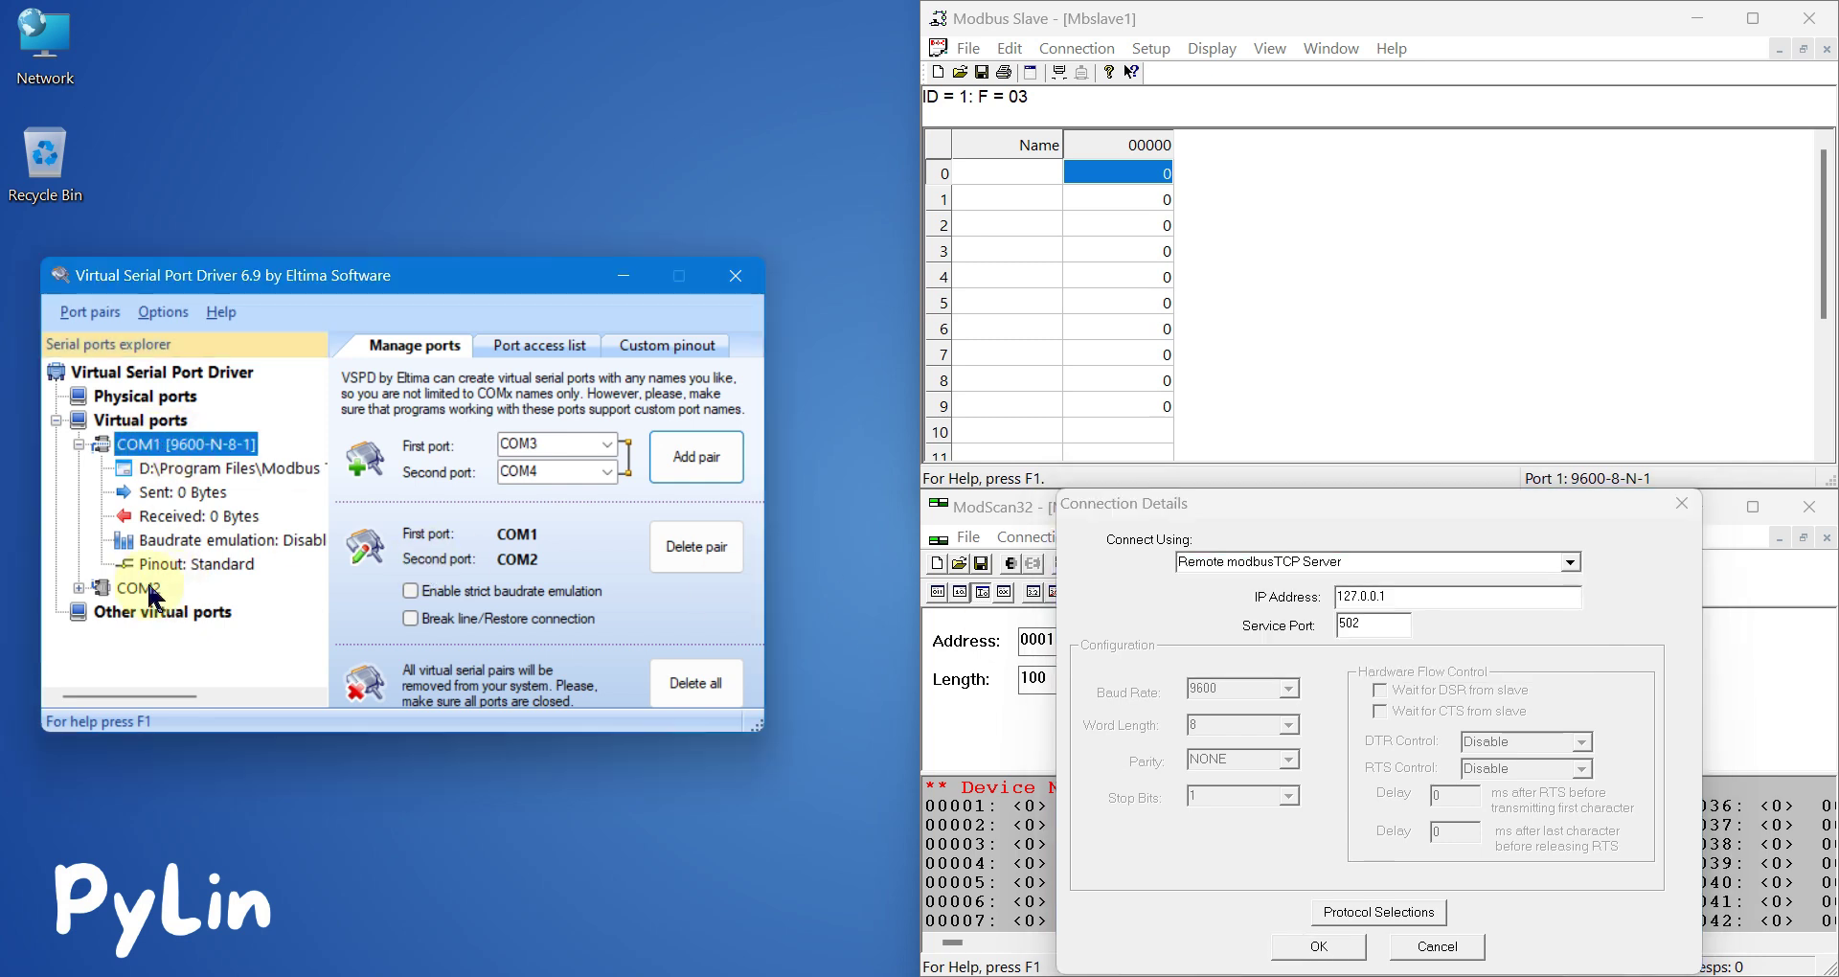
{"action": "left_click", "coordinate": [1549, 306]}
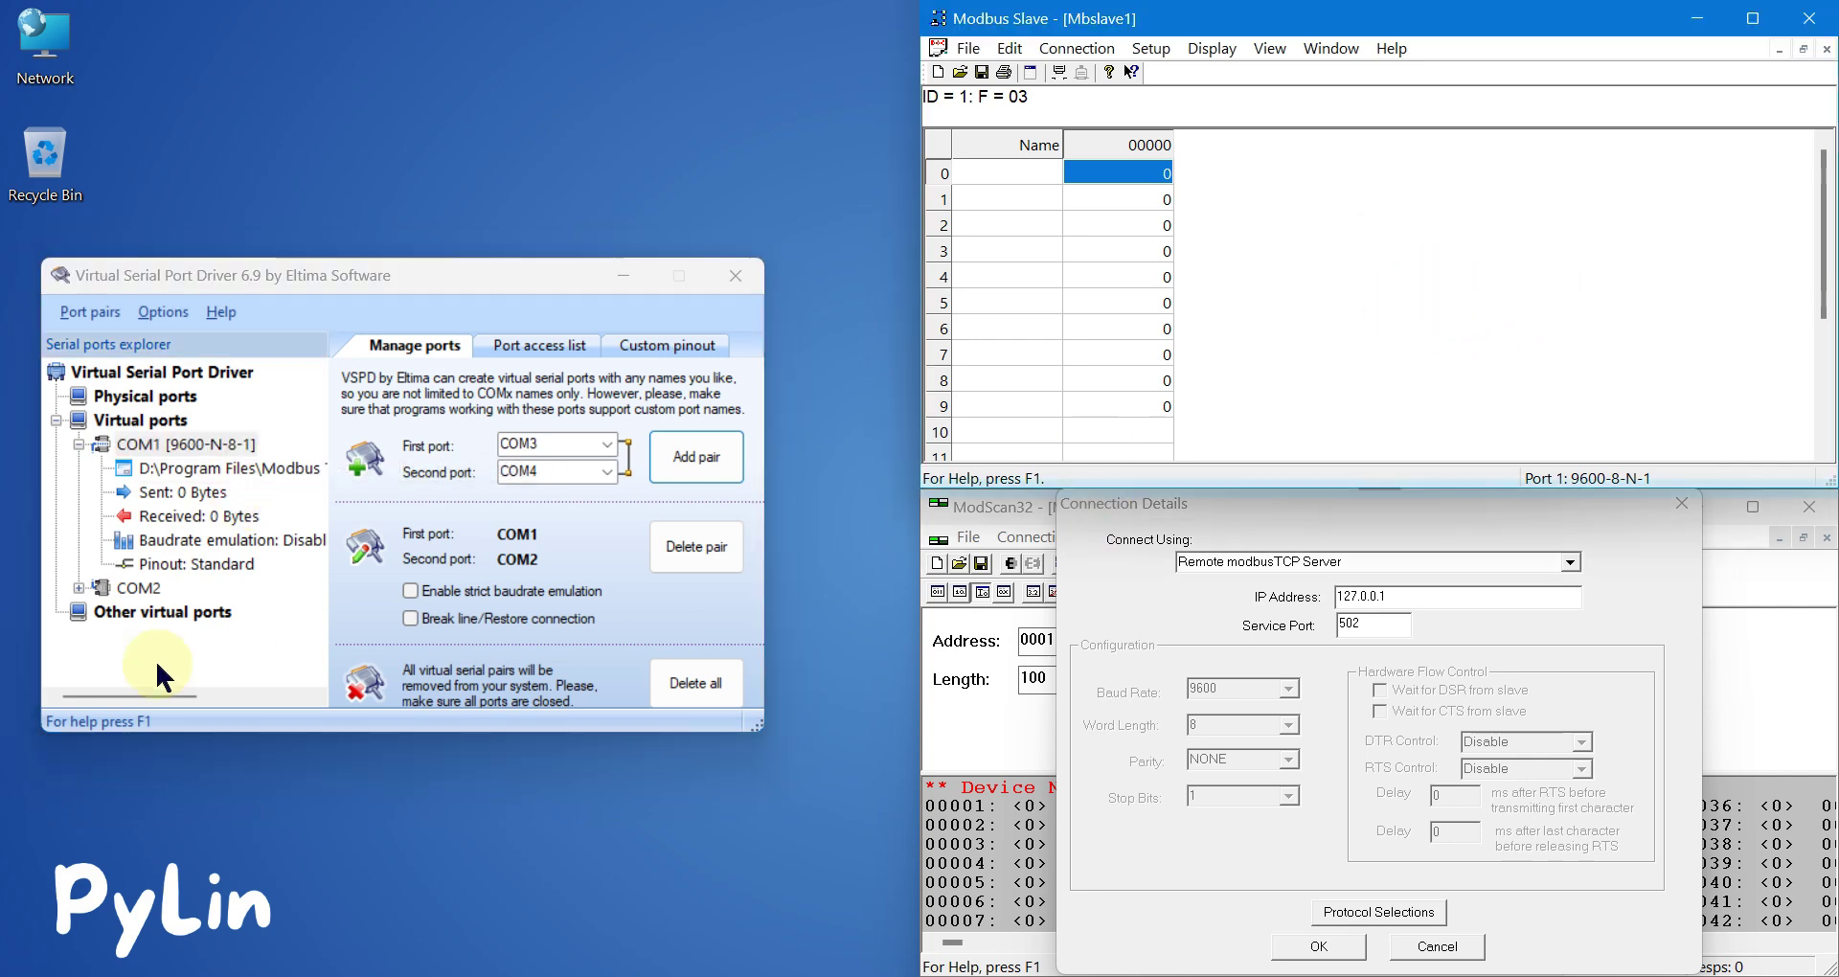
{"action": "left_click", "coordinate": [135, 589]}
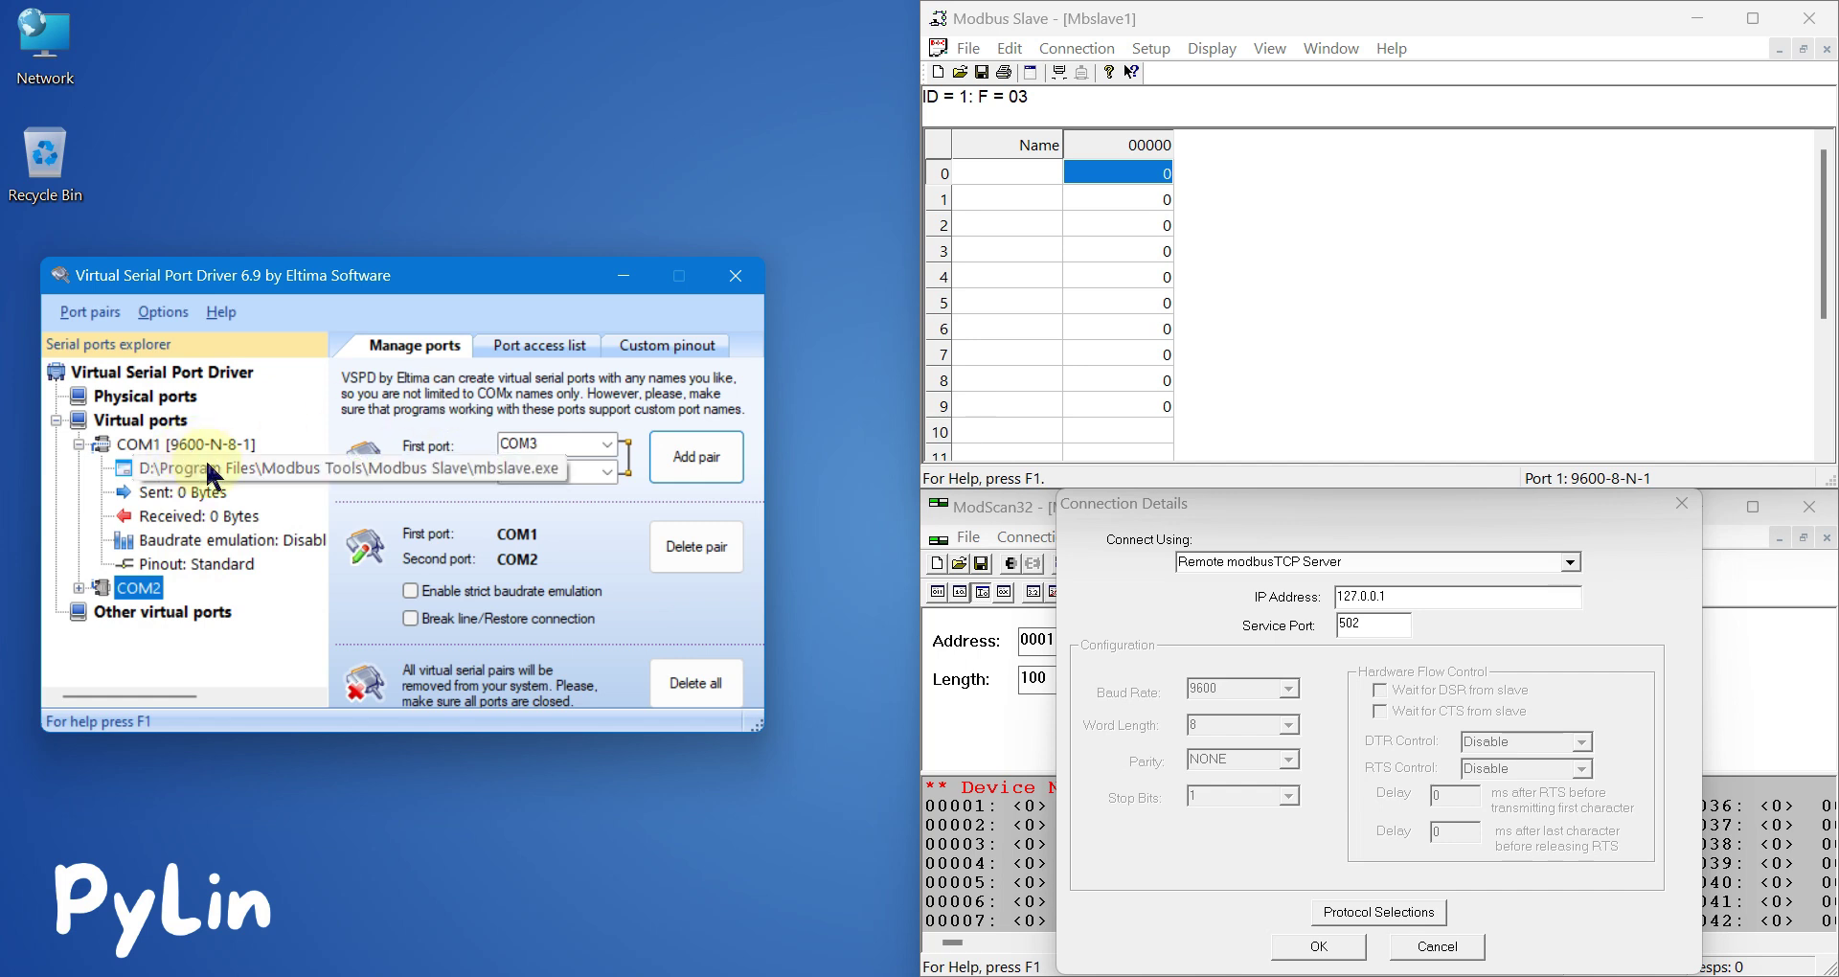
{"action": "left_click", "coordinate": [1569, 562]}
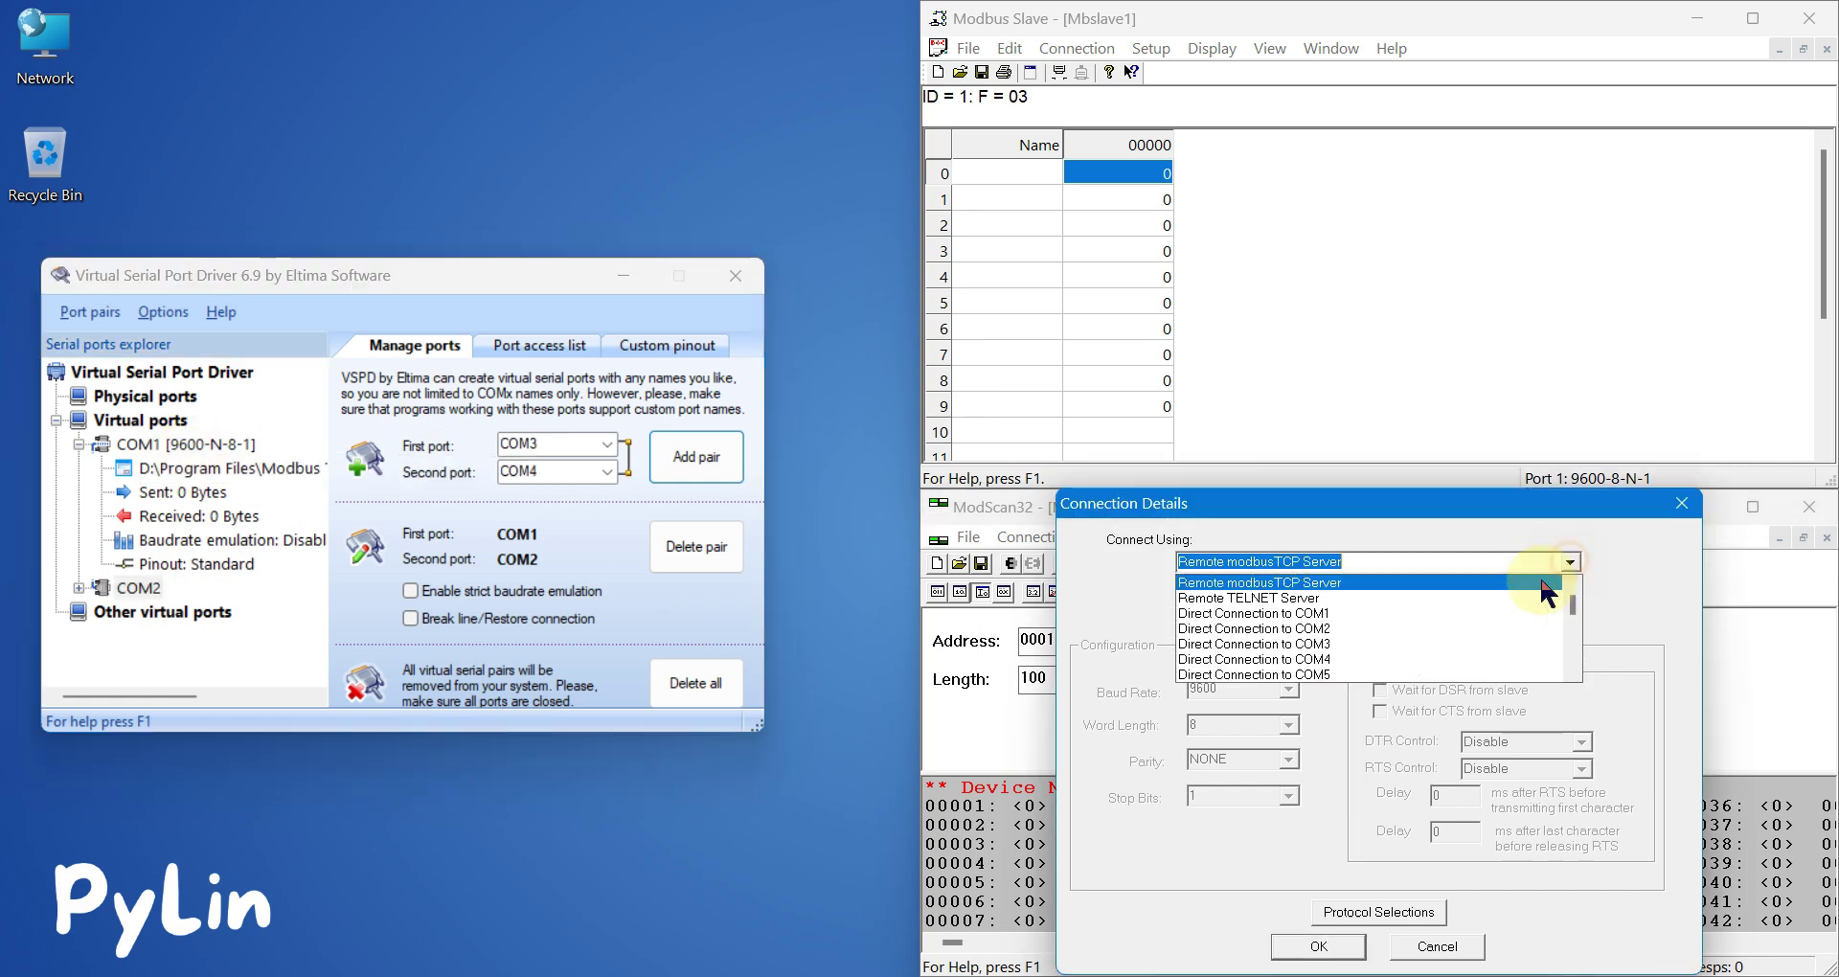
{"action": "left_click", "coordinate": [1330, 622]}
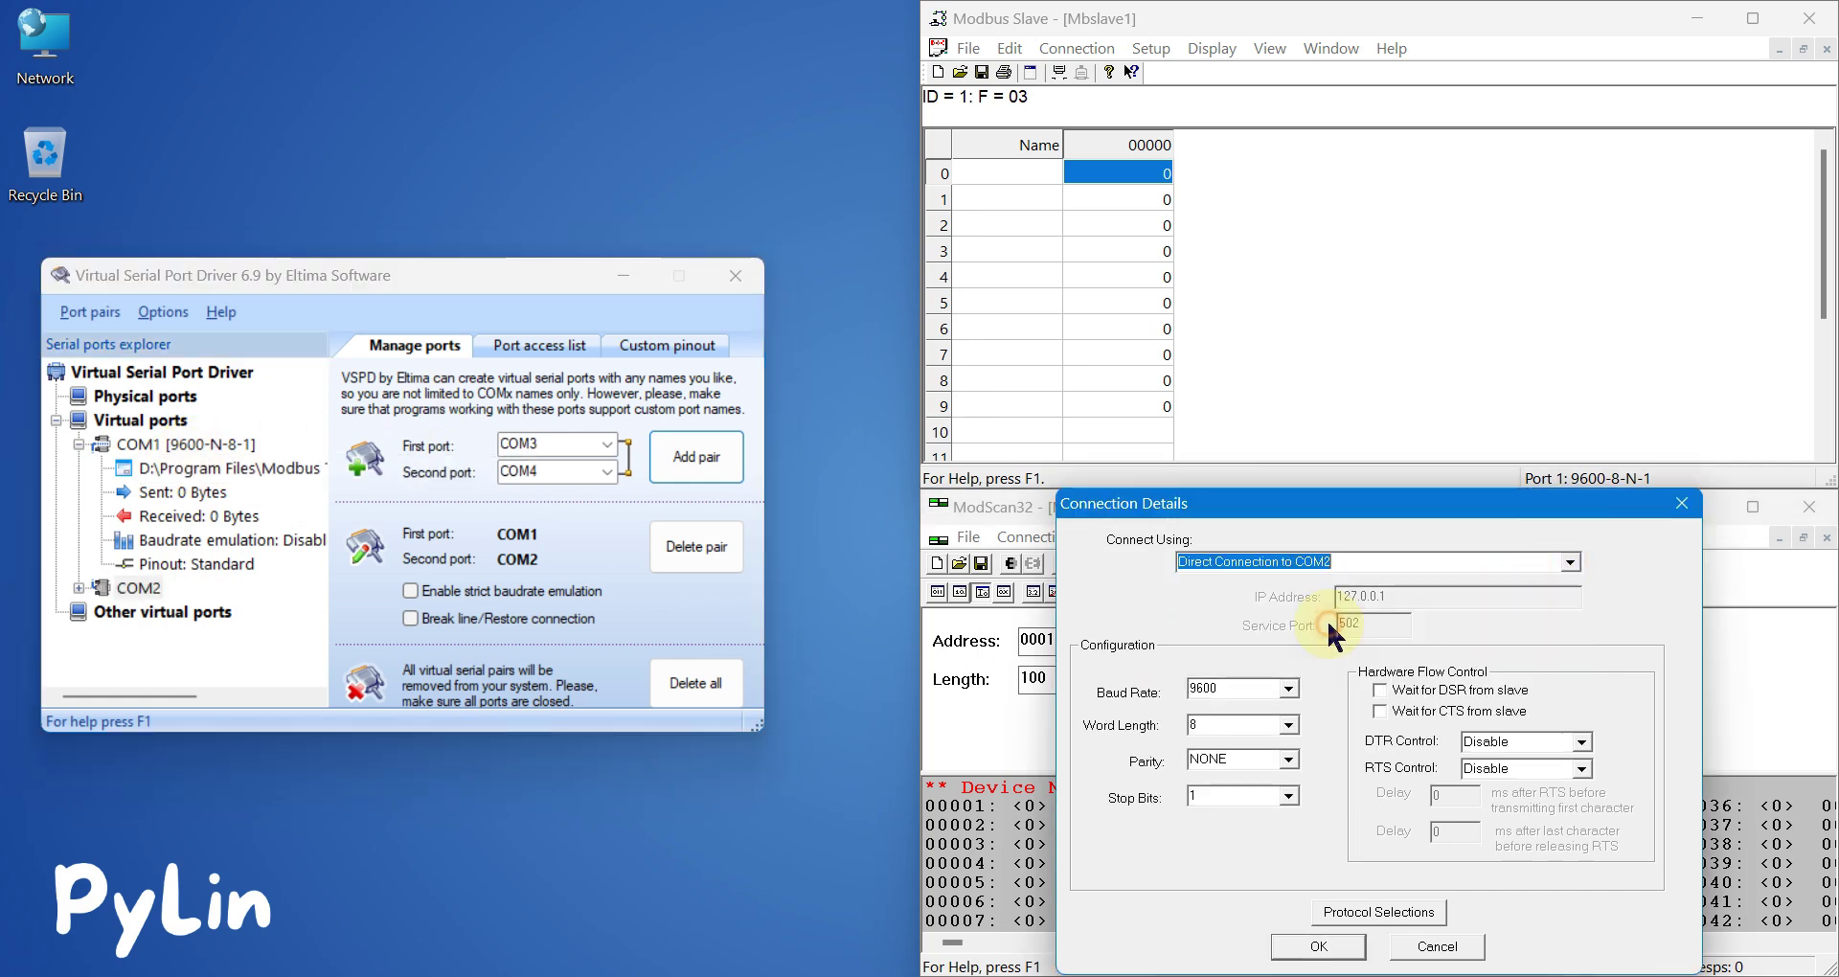
Keep COM2 at 9600 baud, 8 data bits, no parity, 1 stop bit and start polling.
{"action": "left_click", "coordinate": [1231, 687]}
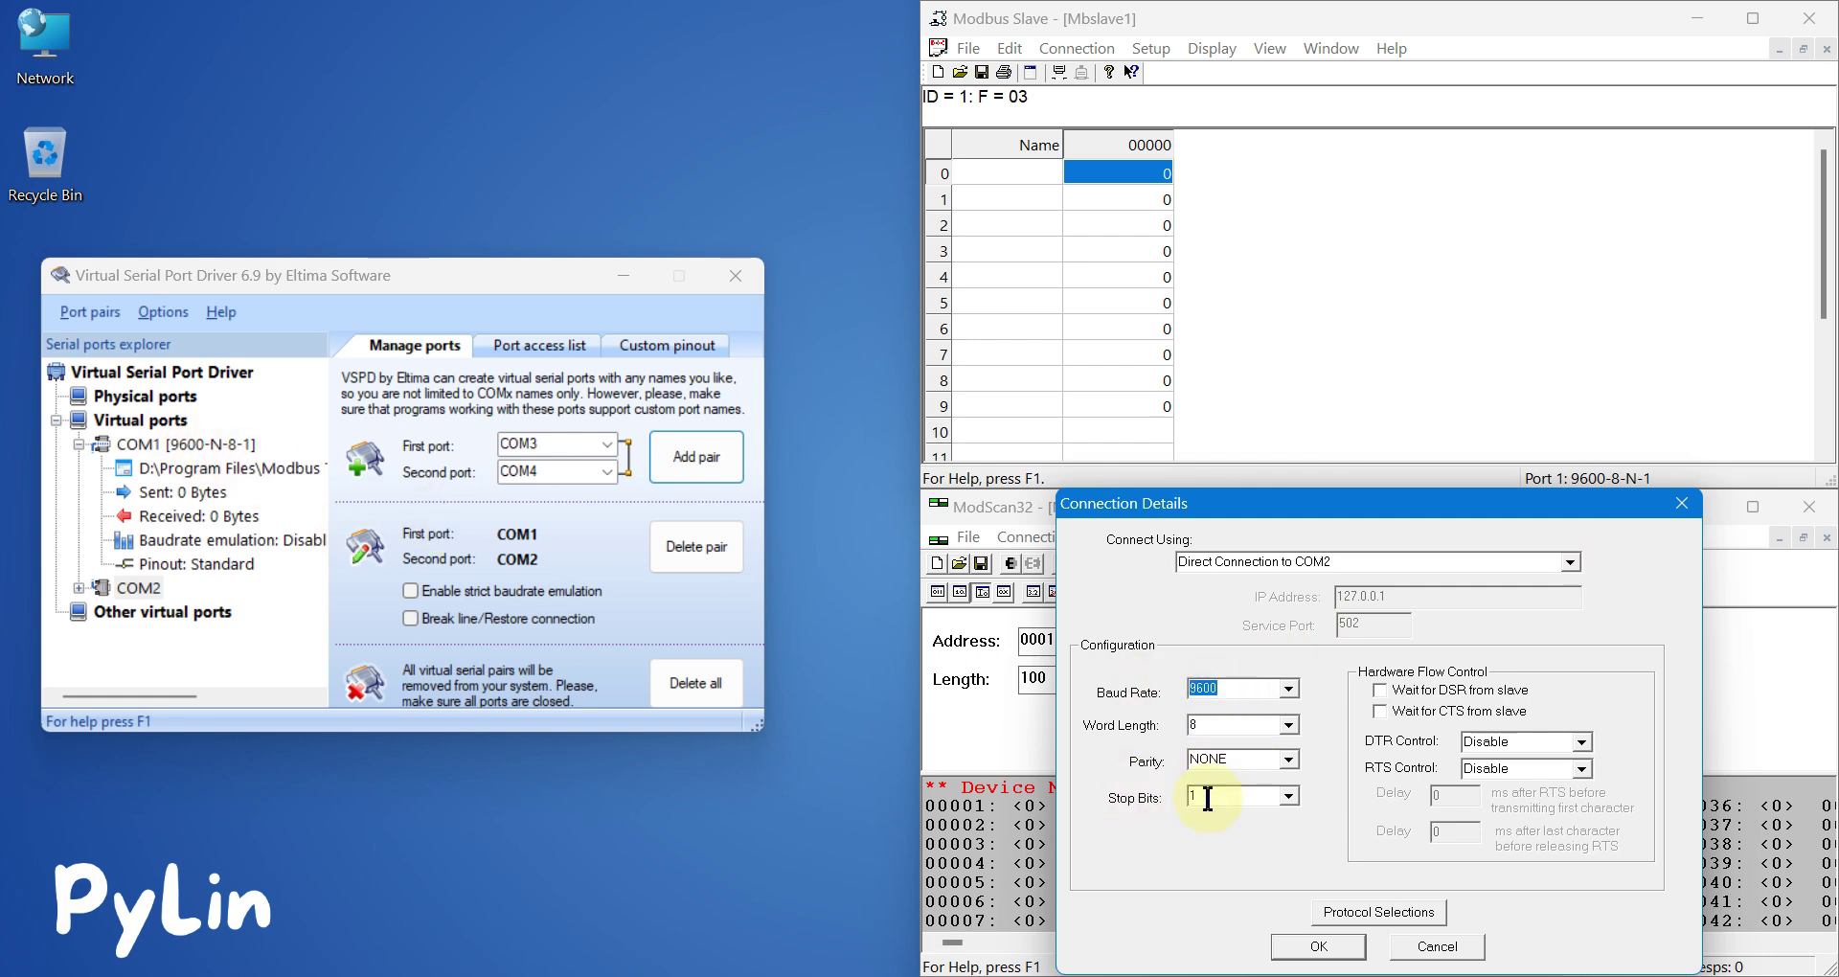
{"action": "left_click", "coordinate": [1308, 946]}
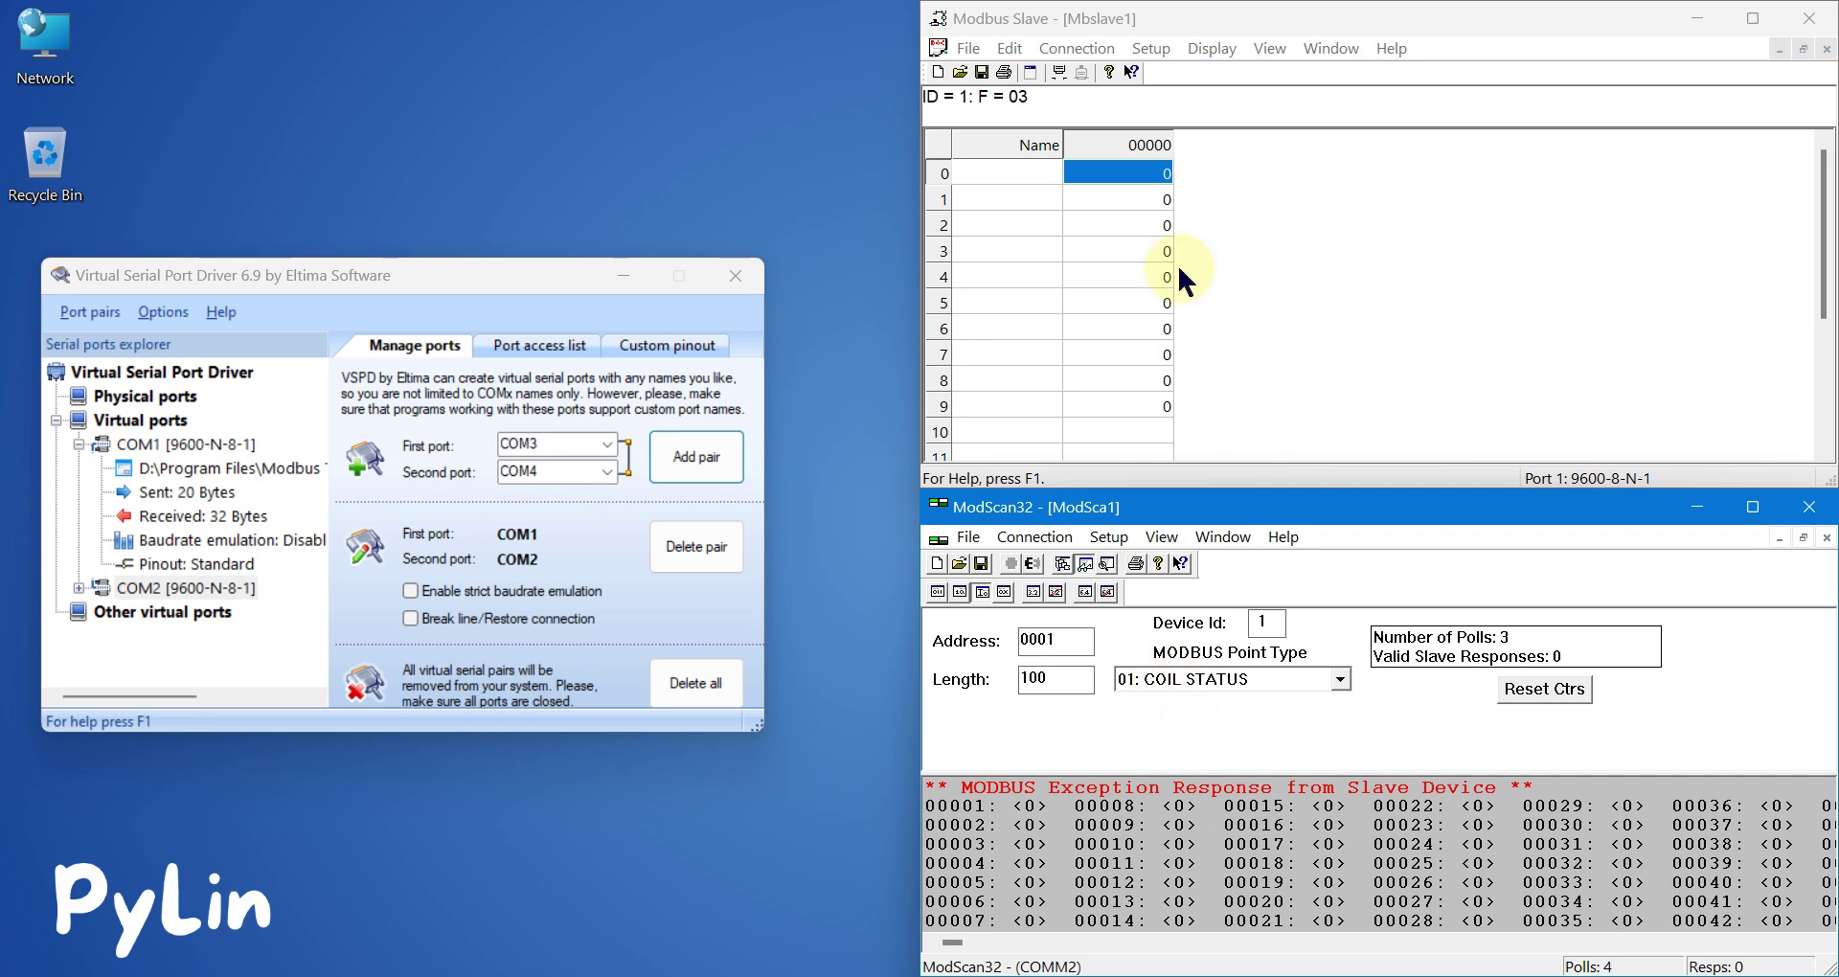
Change ModScan32's MODBUS point type to 03: HOLDING REGISTER.
{"action": "left_click", "coordinate": [1023, 120]}
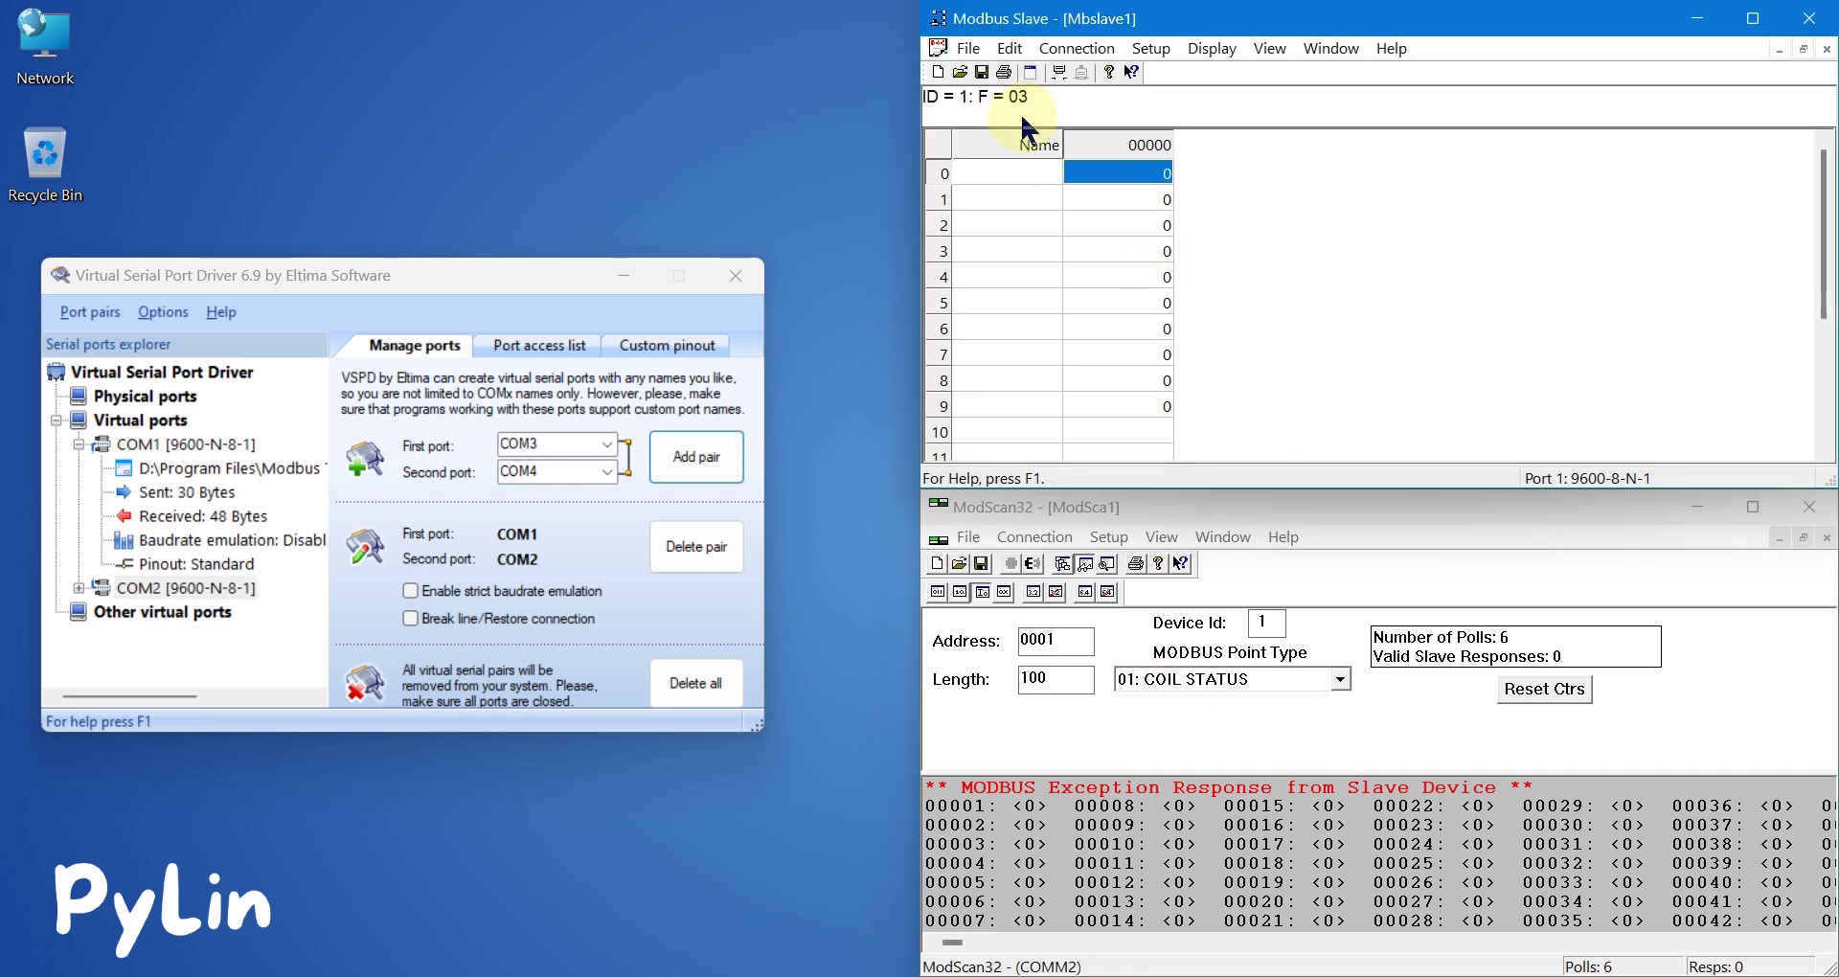
{"action": "left_click", "coordinate": [1221, 680]}
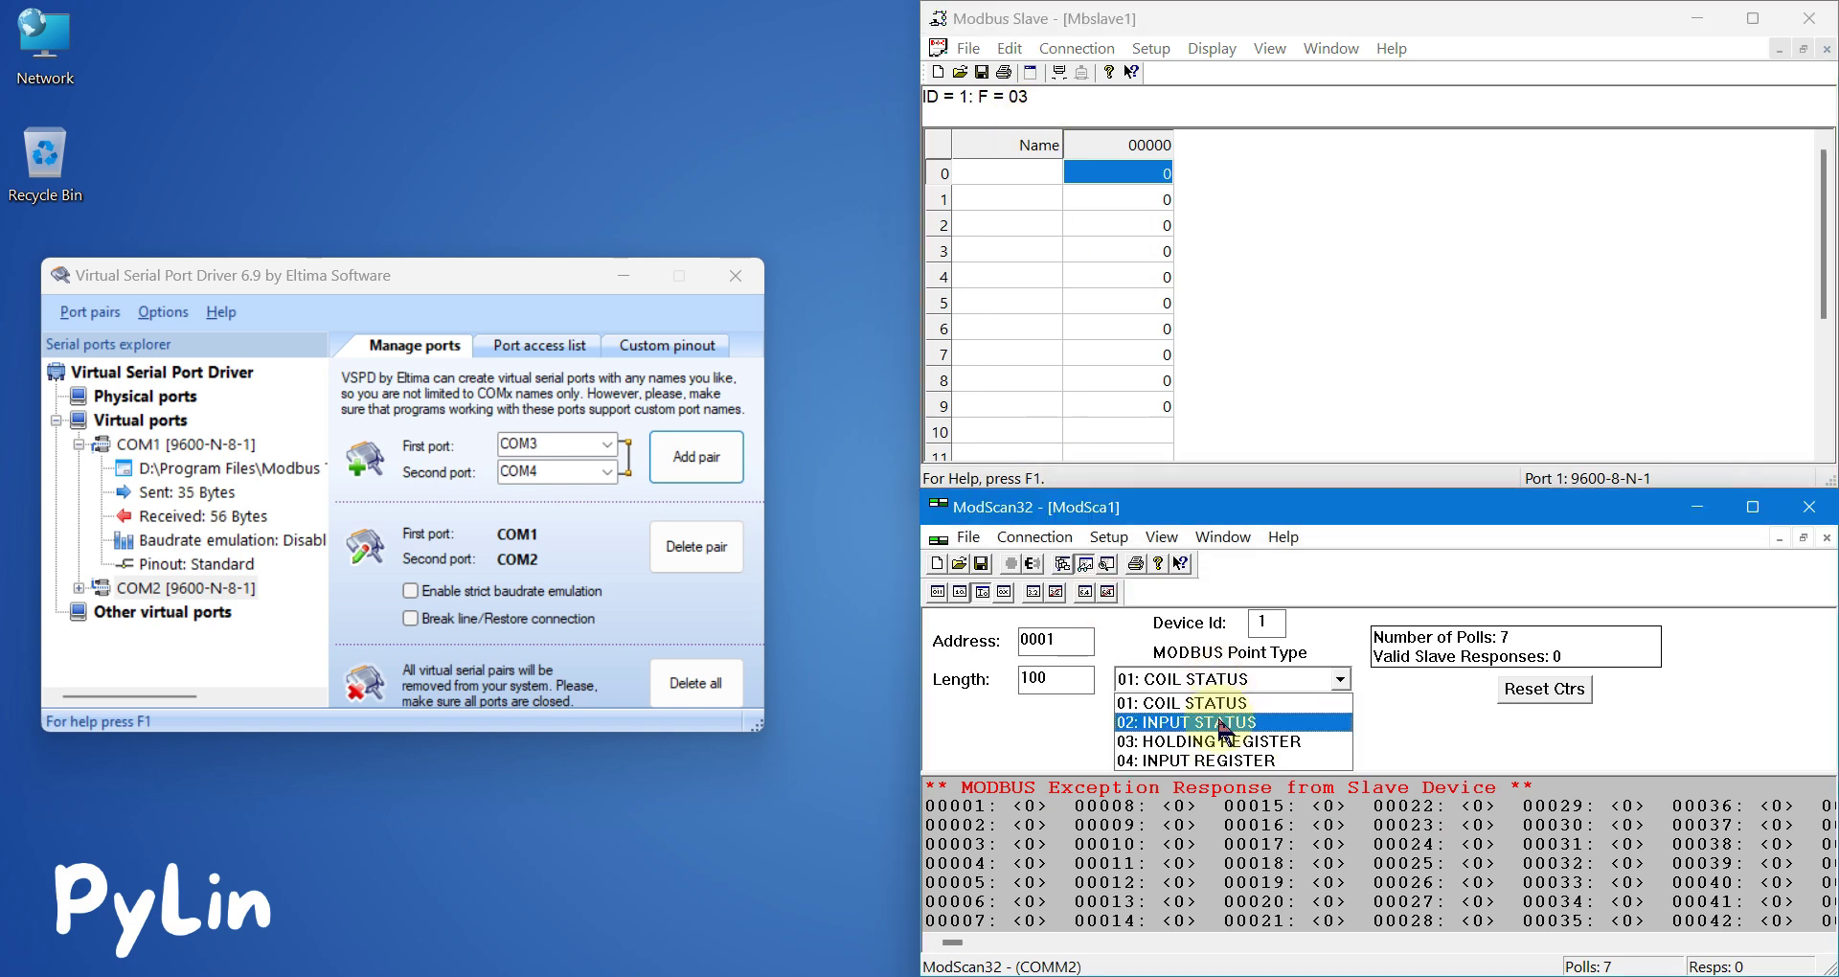
{"action": "left_click", "coordinate": [1227, 741]}
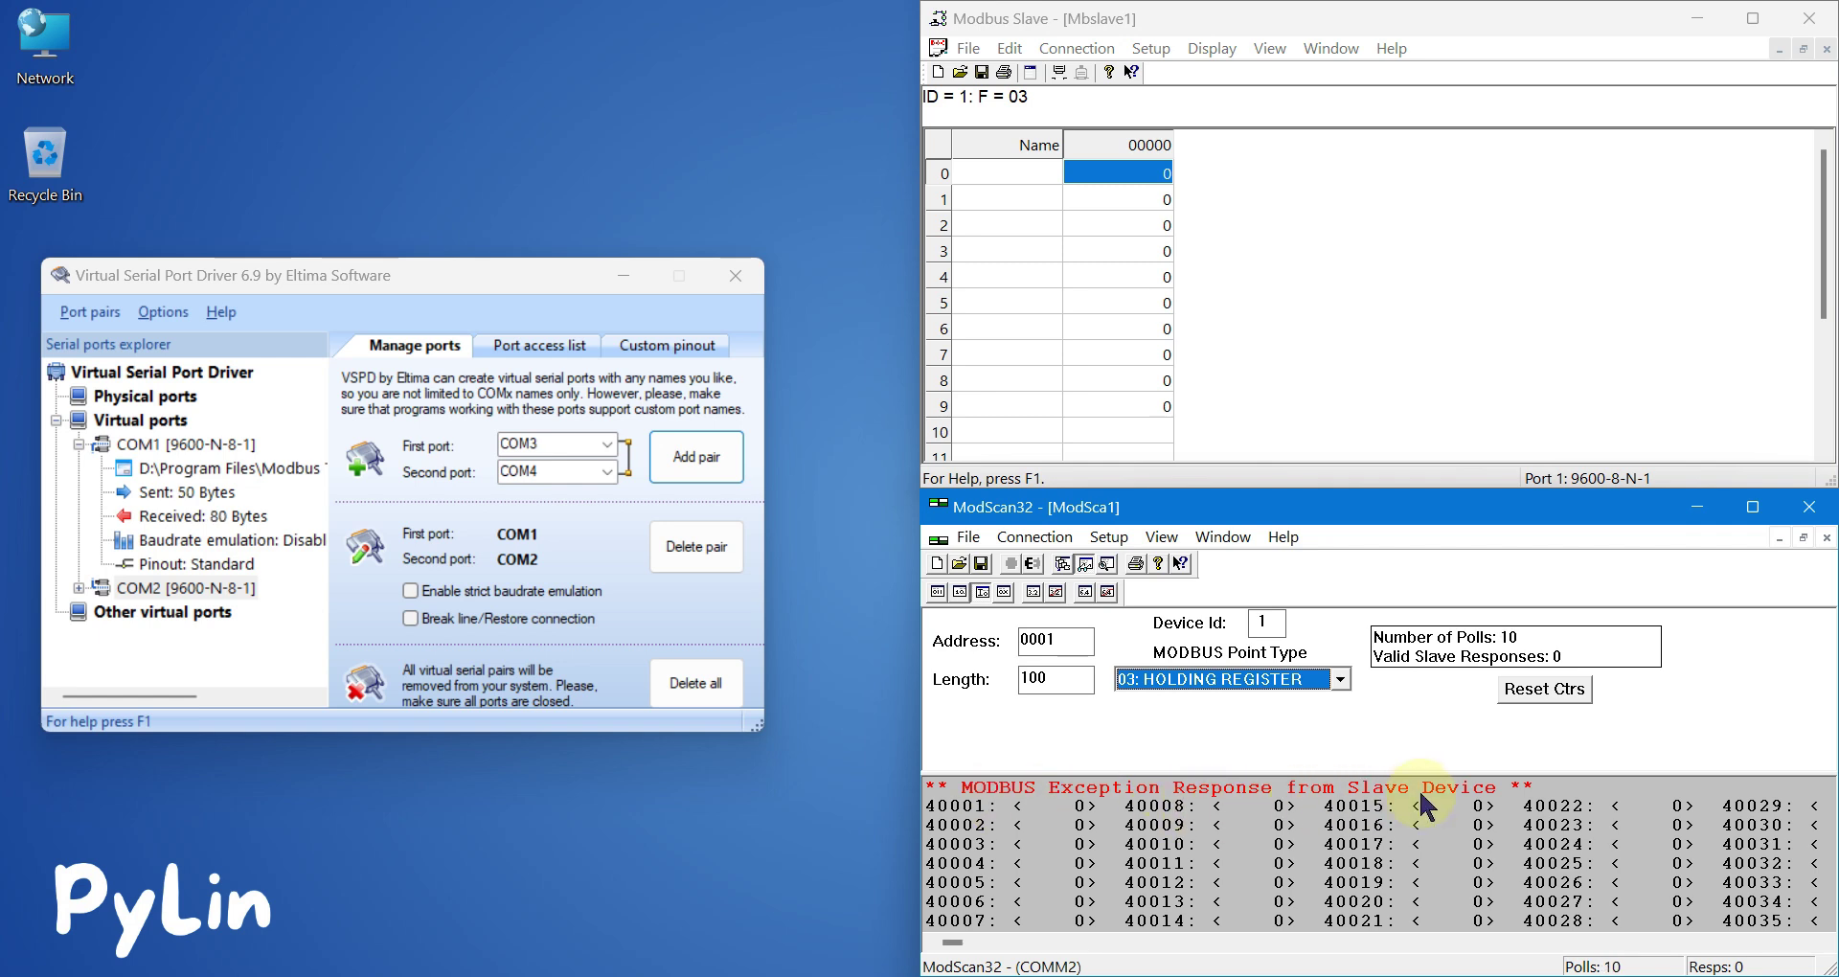
{"action": "left_click", "coordinate": [918, 181]}
Select register rows 0–9 in the Modbus Slave grid.
{"action": "left_click", "coordinate": [941, 432], "text": "shift"}
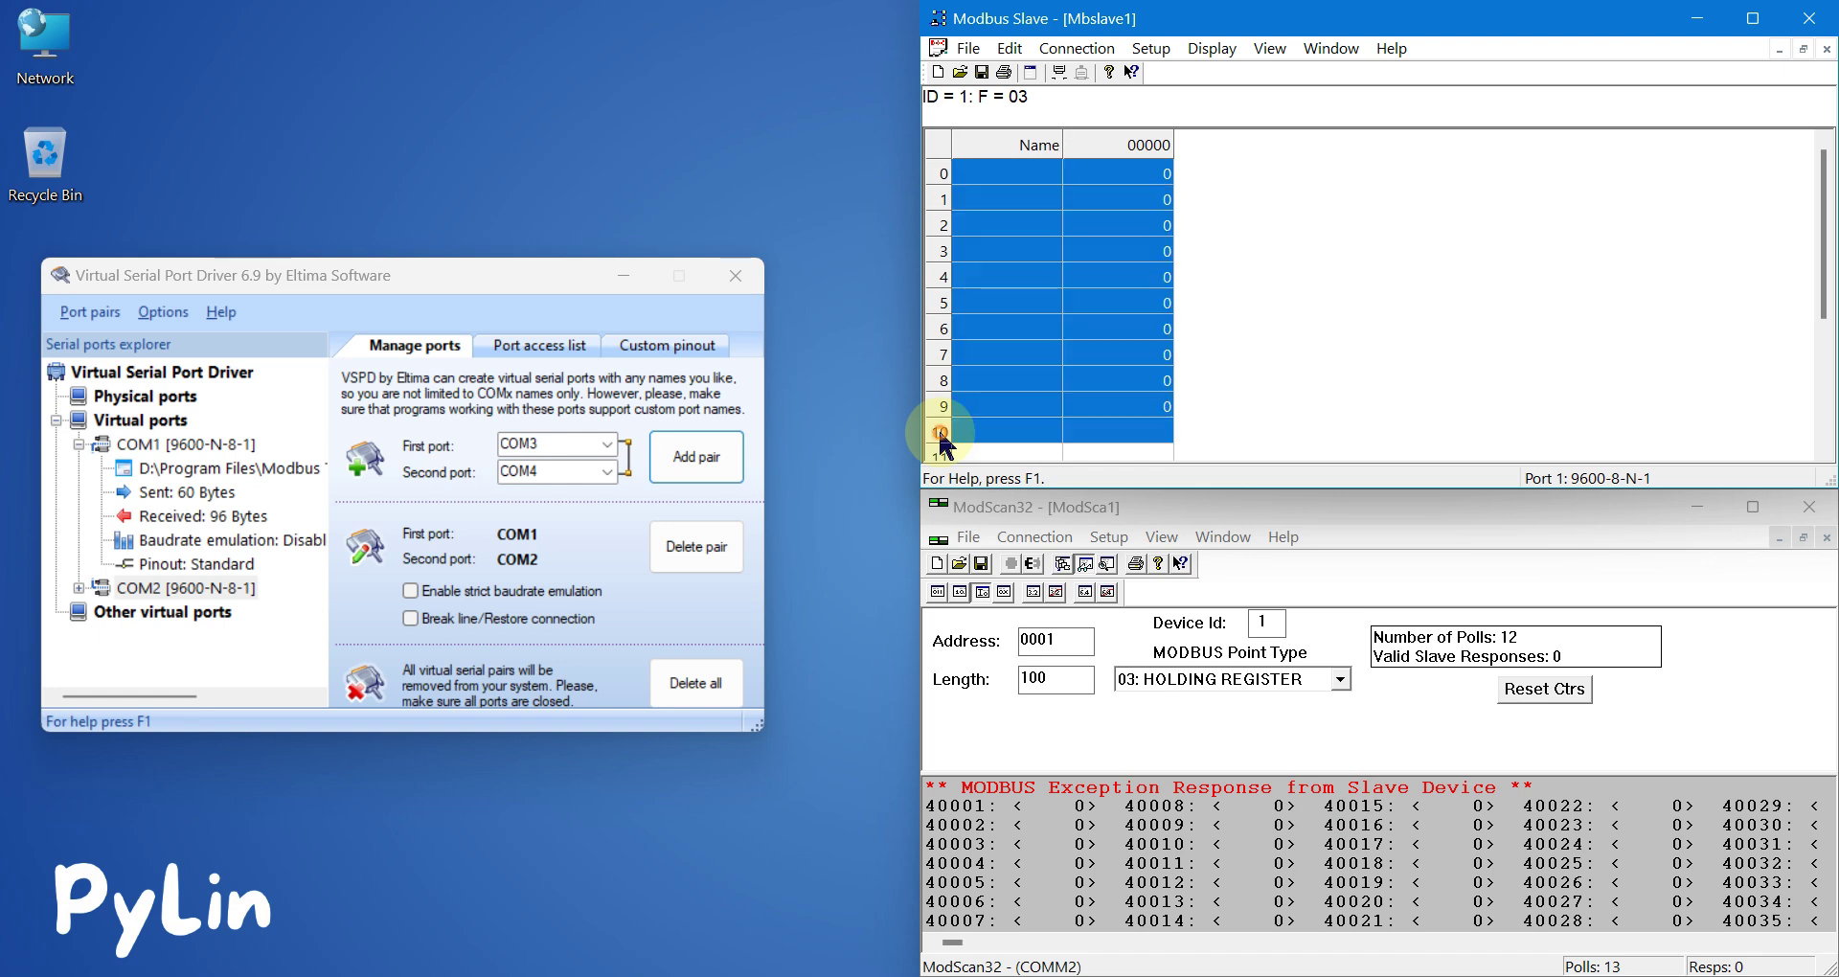
{"action": "left_click", "coordinate": [940, 406]}
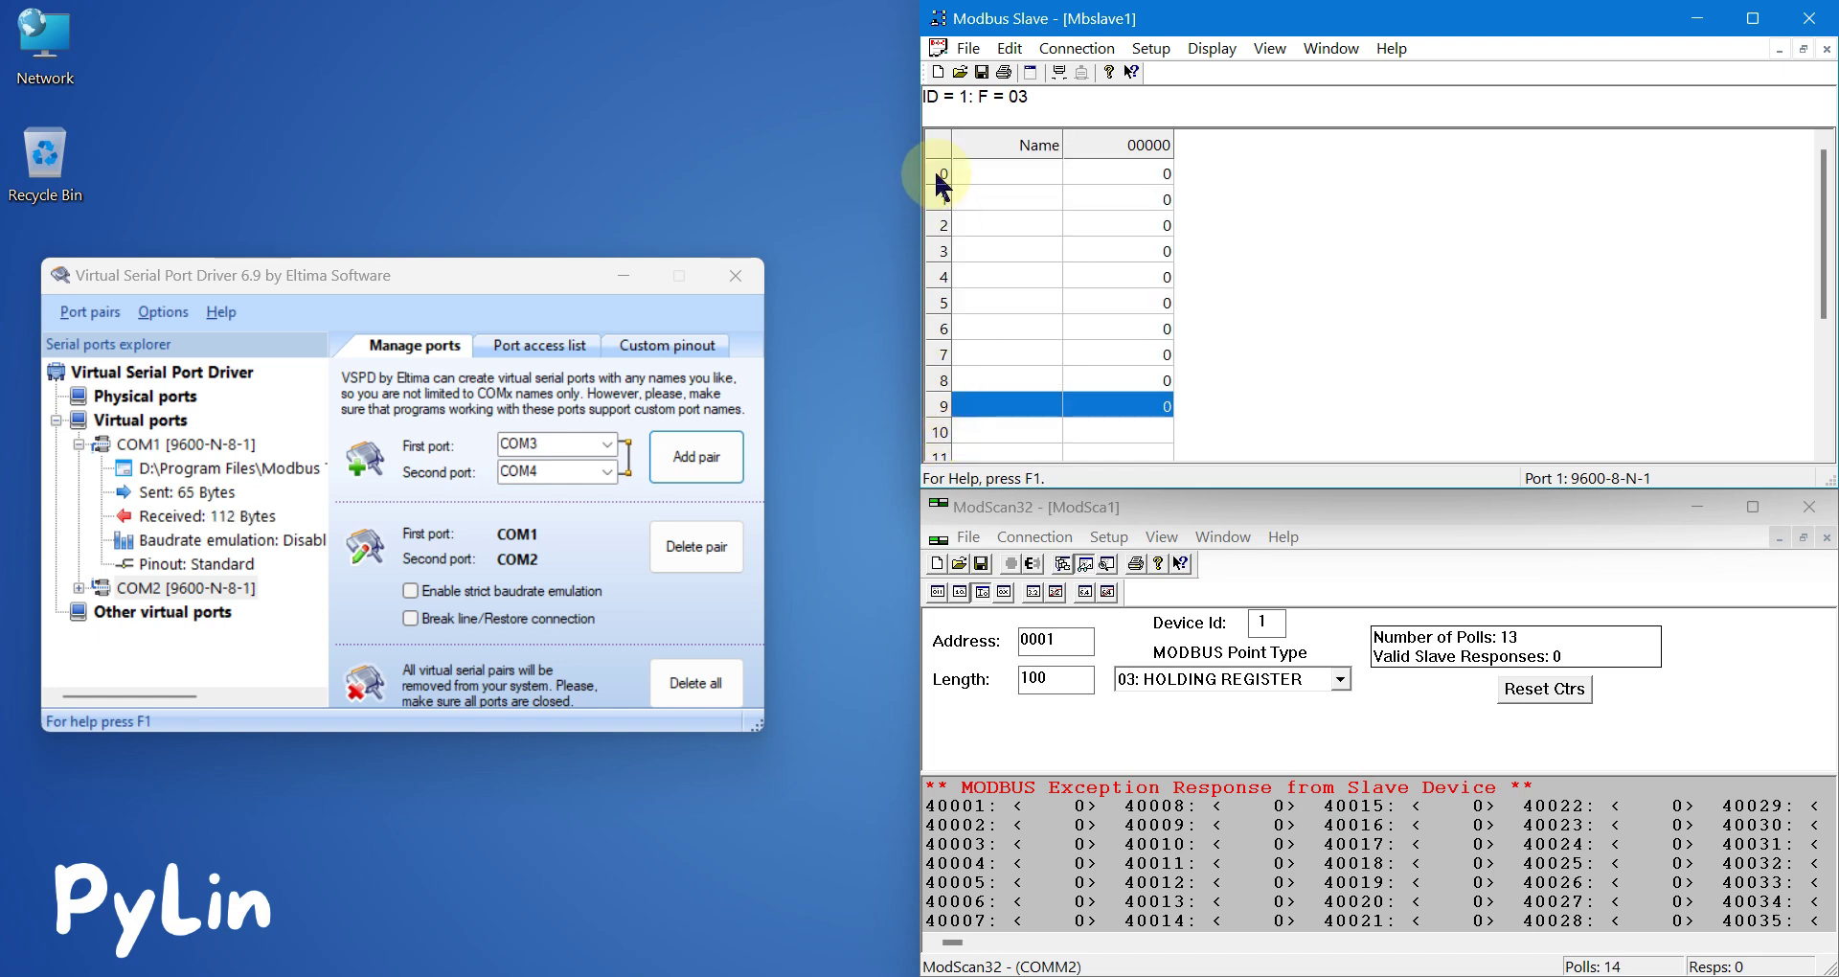
{"action": "left_click", "coordinate": [942, 179]}
{"action": "left_click", "coordinate": [942, 406], "text": "shift"}
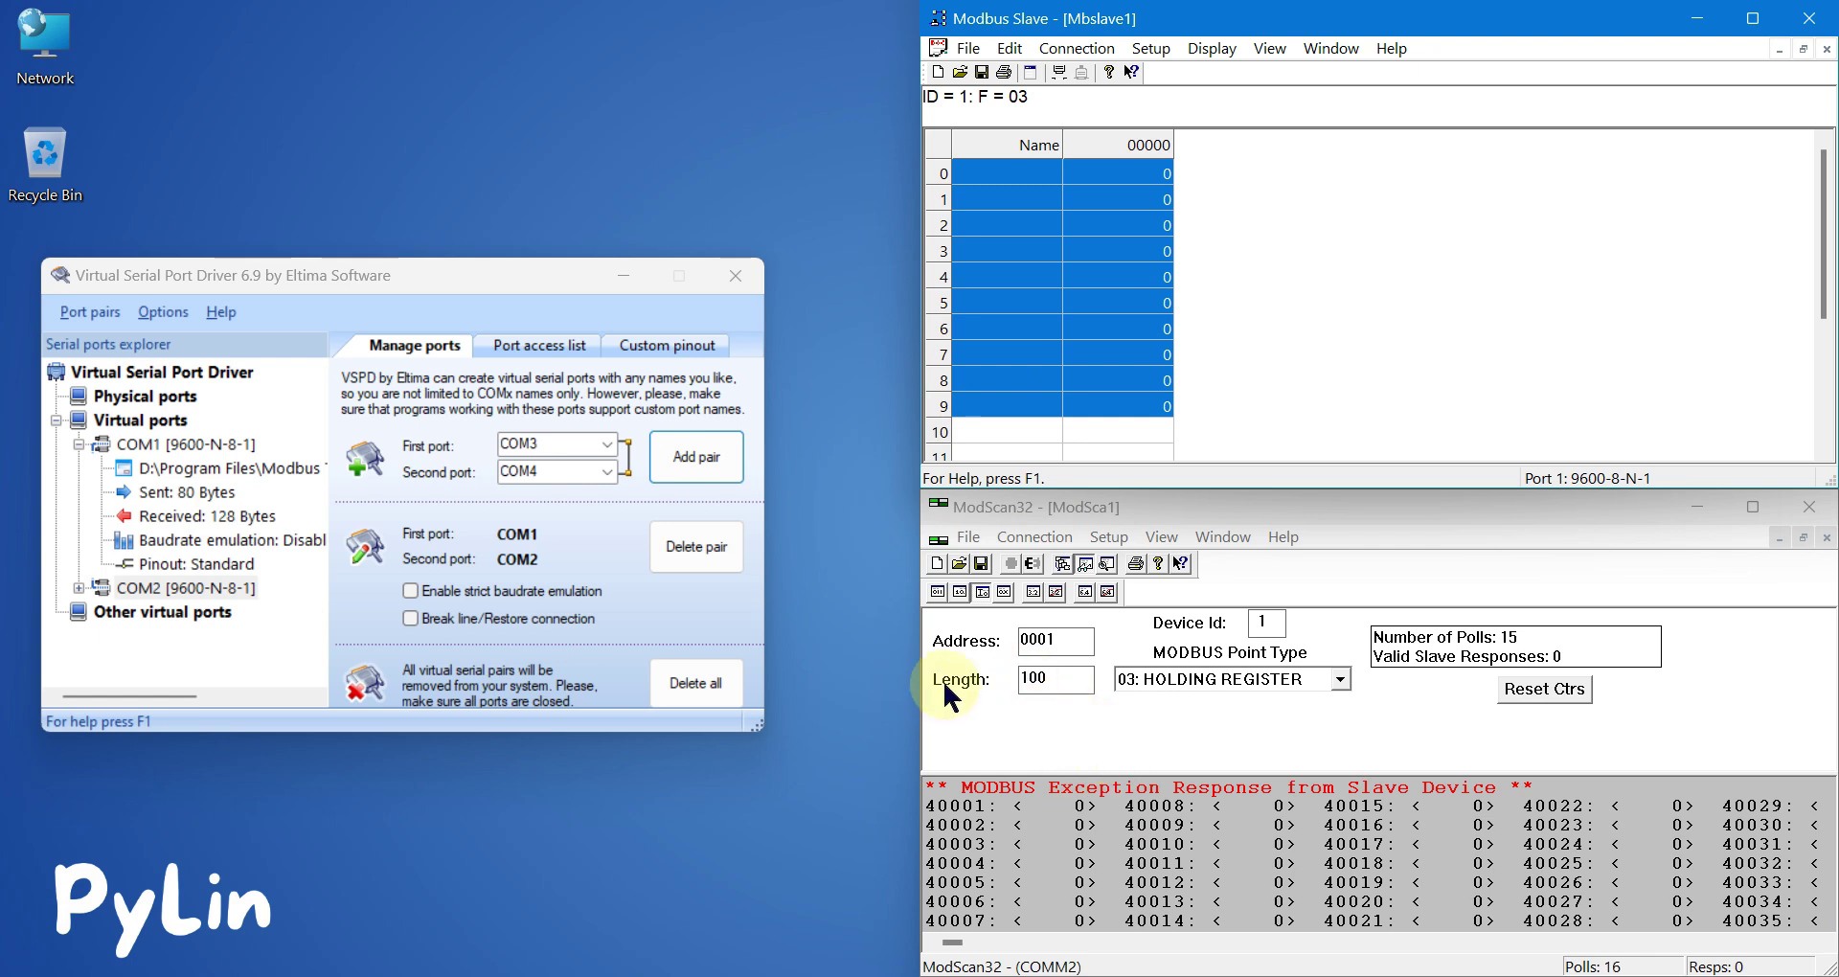
Set ModScan32's Length to 10 and open the value entry for register 0.
{"action": "left_click", "coordinate": [1054, 678]}
{"action": "double_click", "coordinate": [1059, 678]}
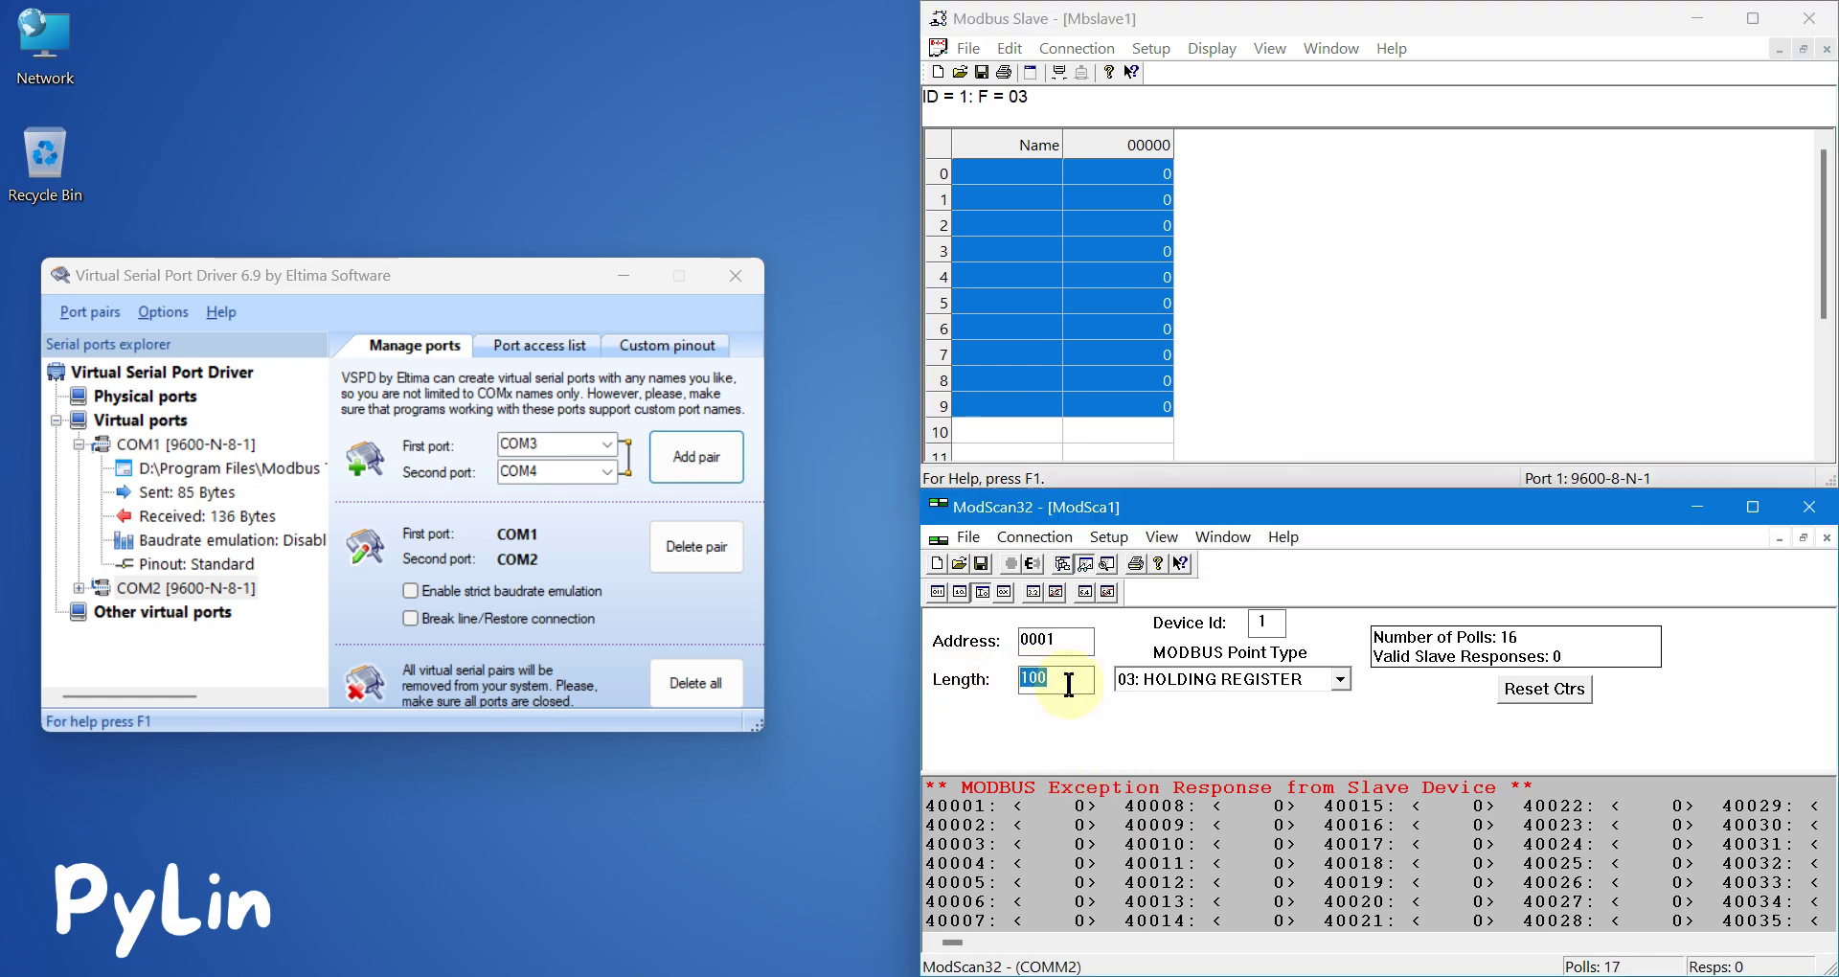
{"action": "type", "text": "10"}
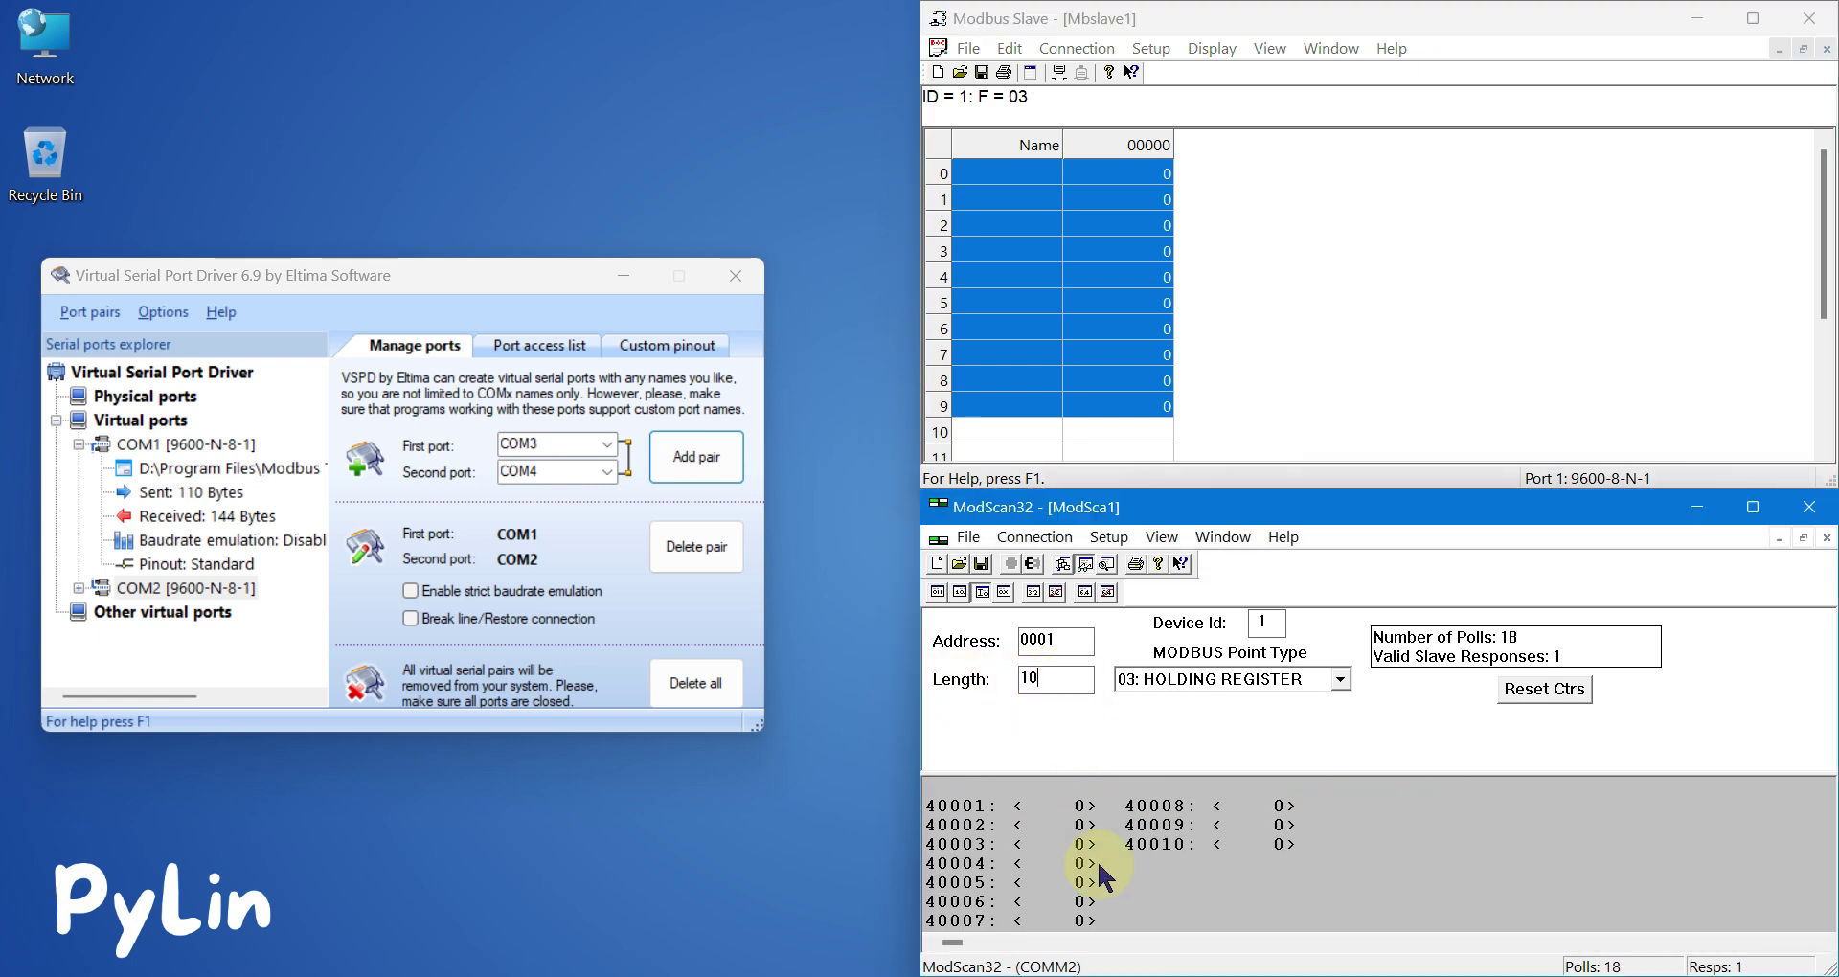
{"action": "double_click", "coordinate": [1128, 174]}
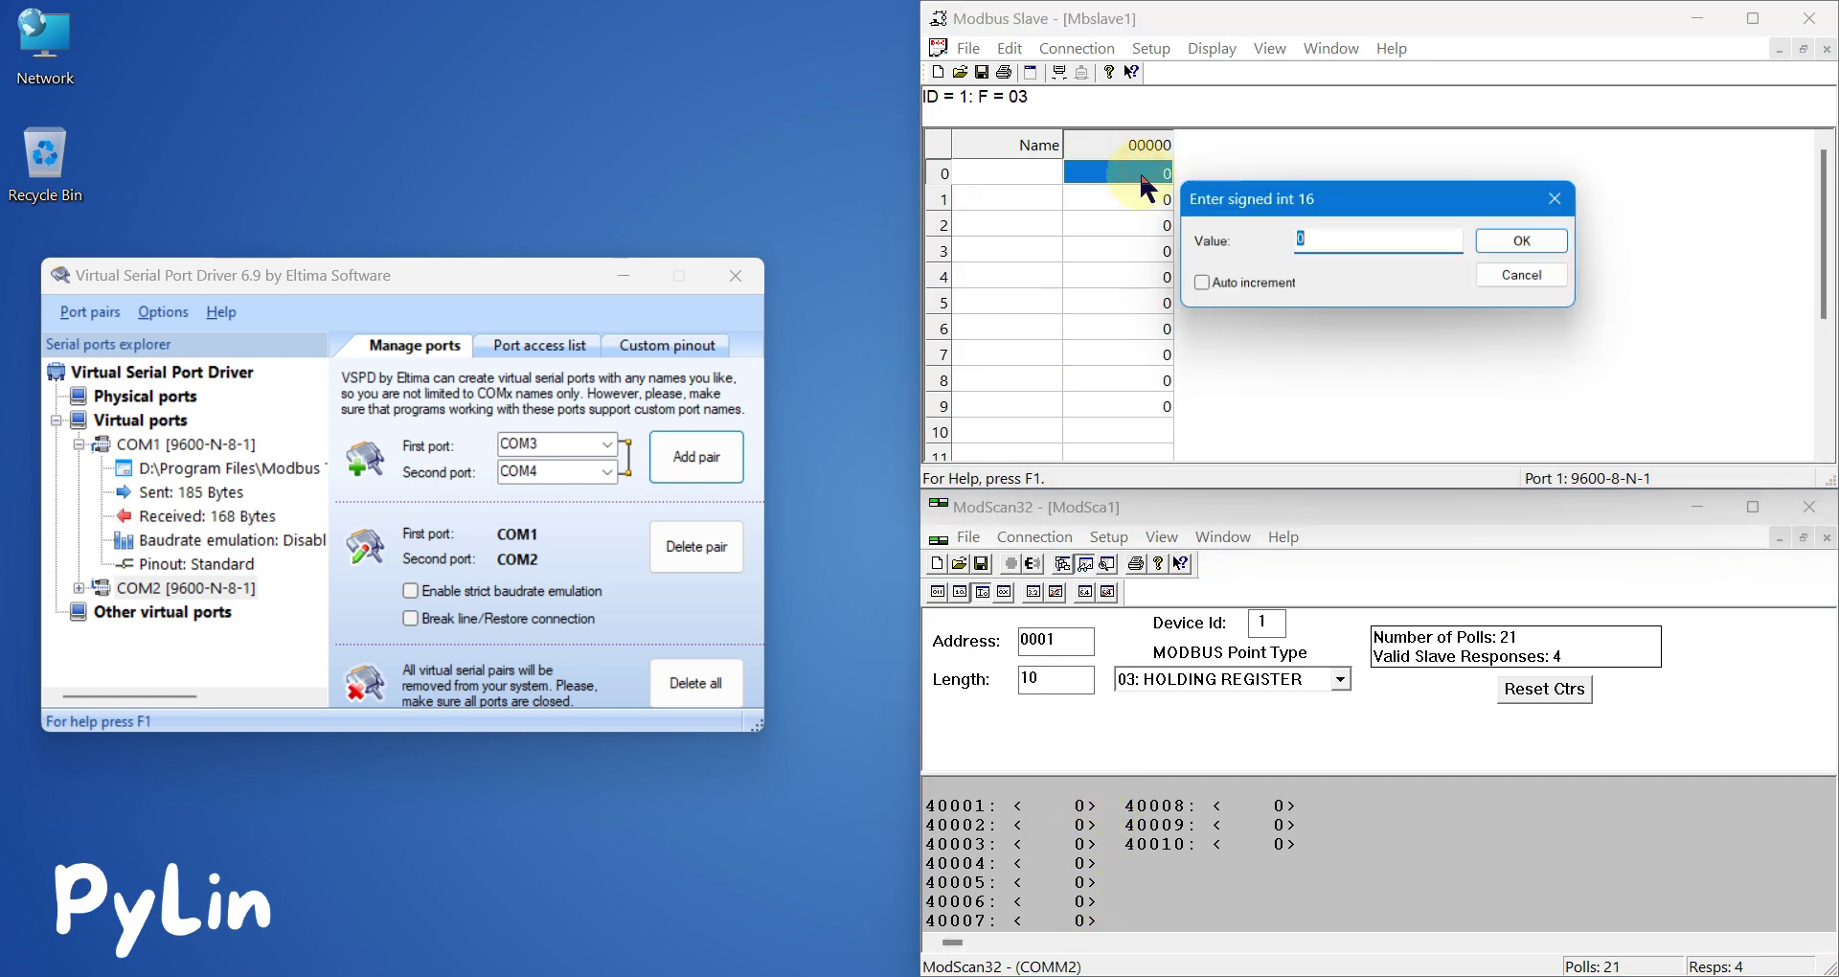
Enter 3 as register 0's auto-incrementing value, then shift the port driver window up and right.
{"action": "type", "text": "3"}
{"action": "left_click", "coordinate": [1525, 251]}
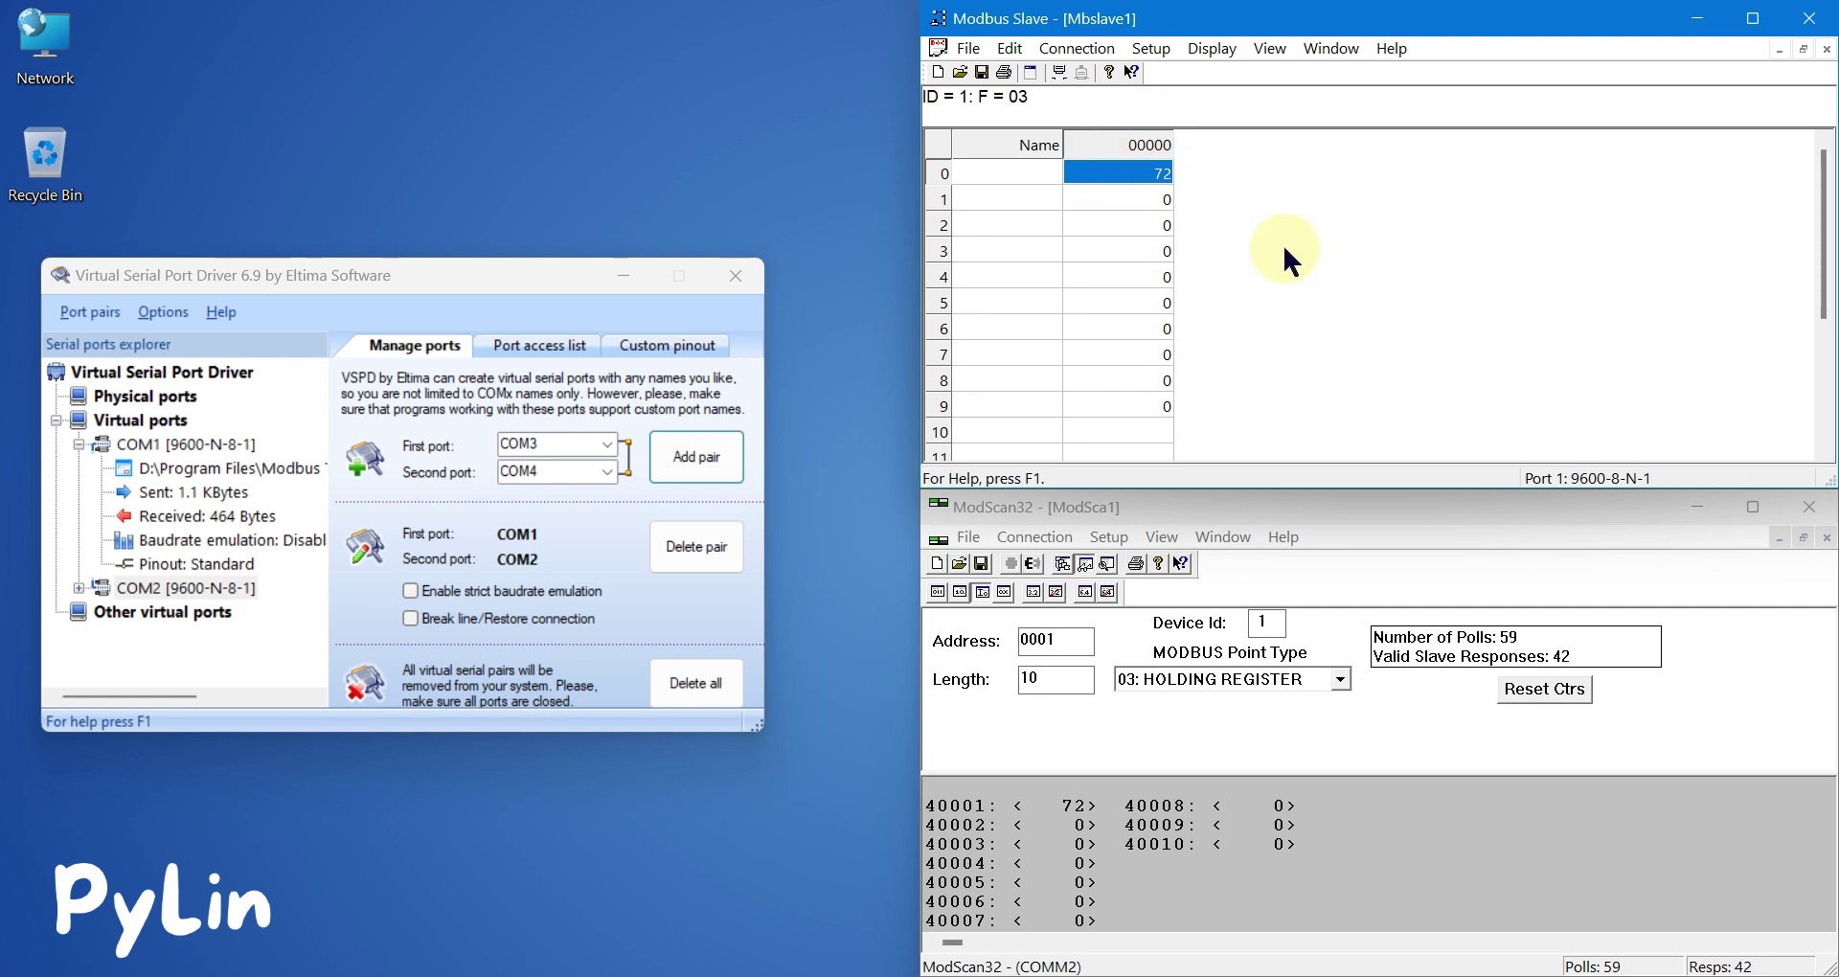
{"action": "left_click_drag", "start_coordinate": [266, 277], "coordinate": [350, 245]}
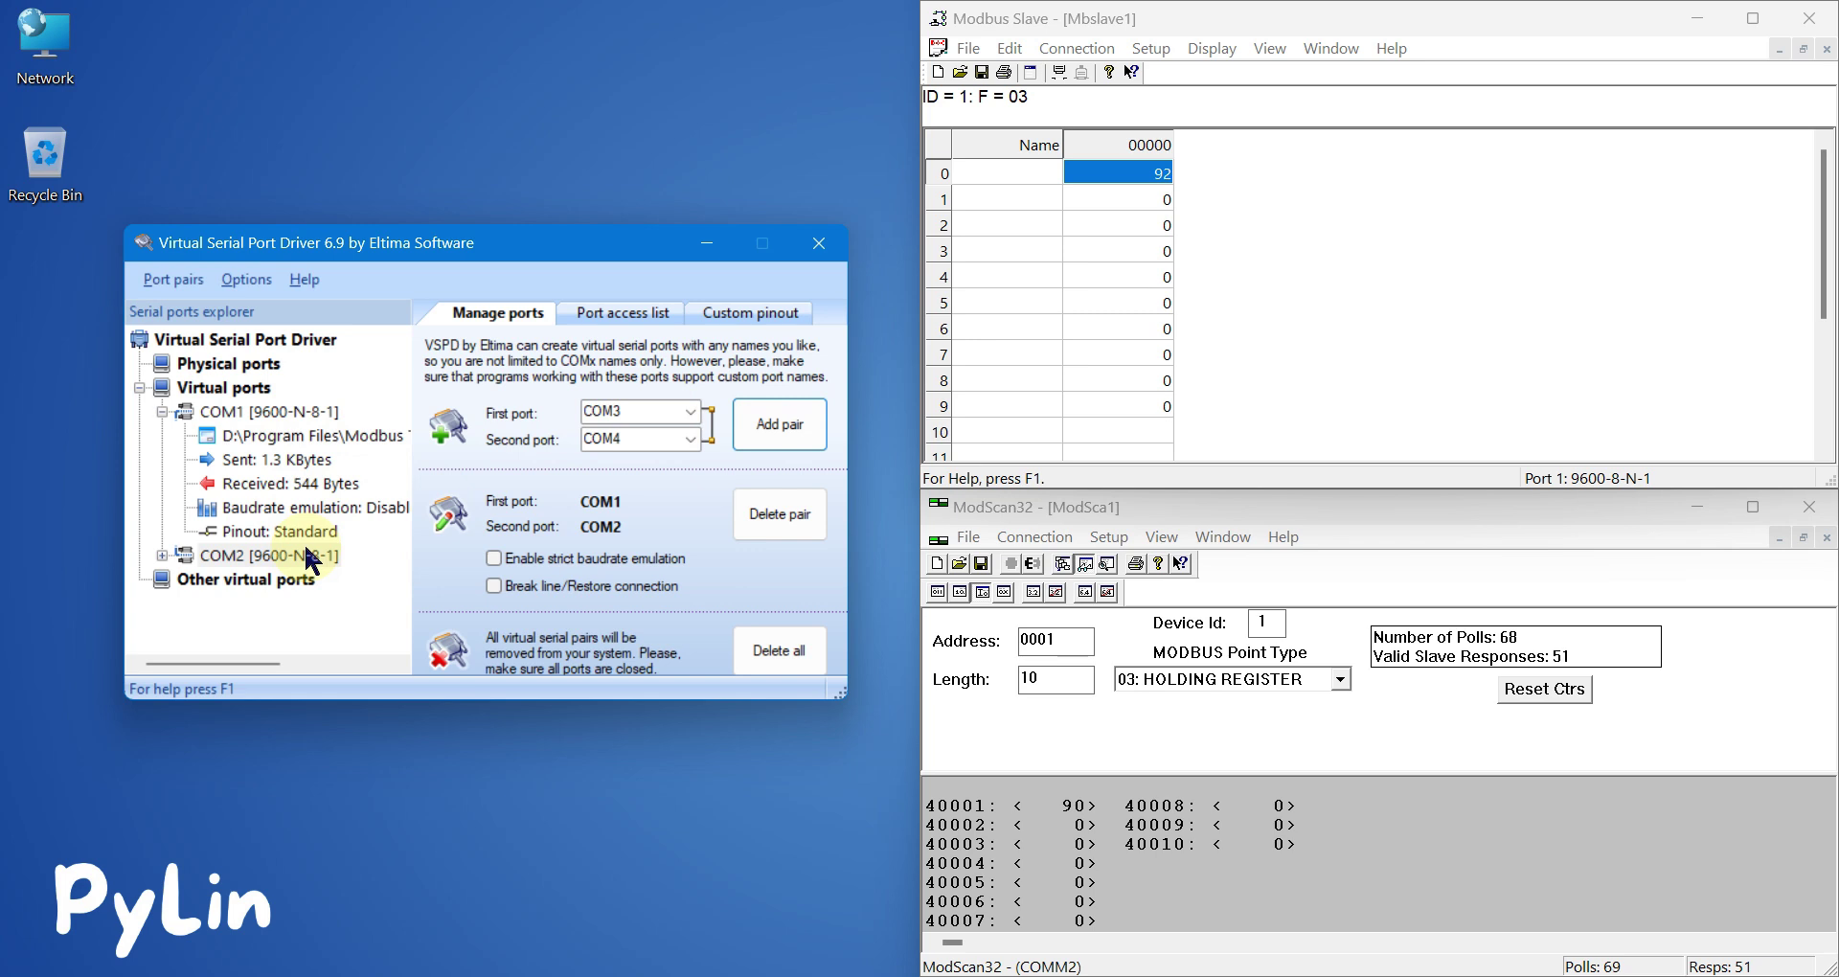
Inspect COM1 and COM2 traffic in the virtual serial port driver while both apps run.
{"action": "left_click", "coordinate": [1293, 242]}
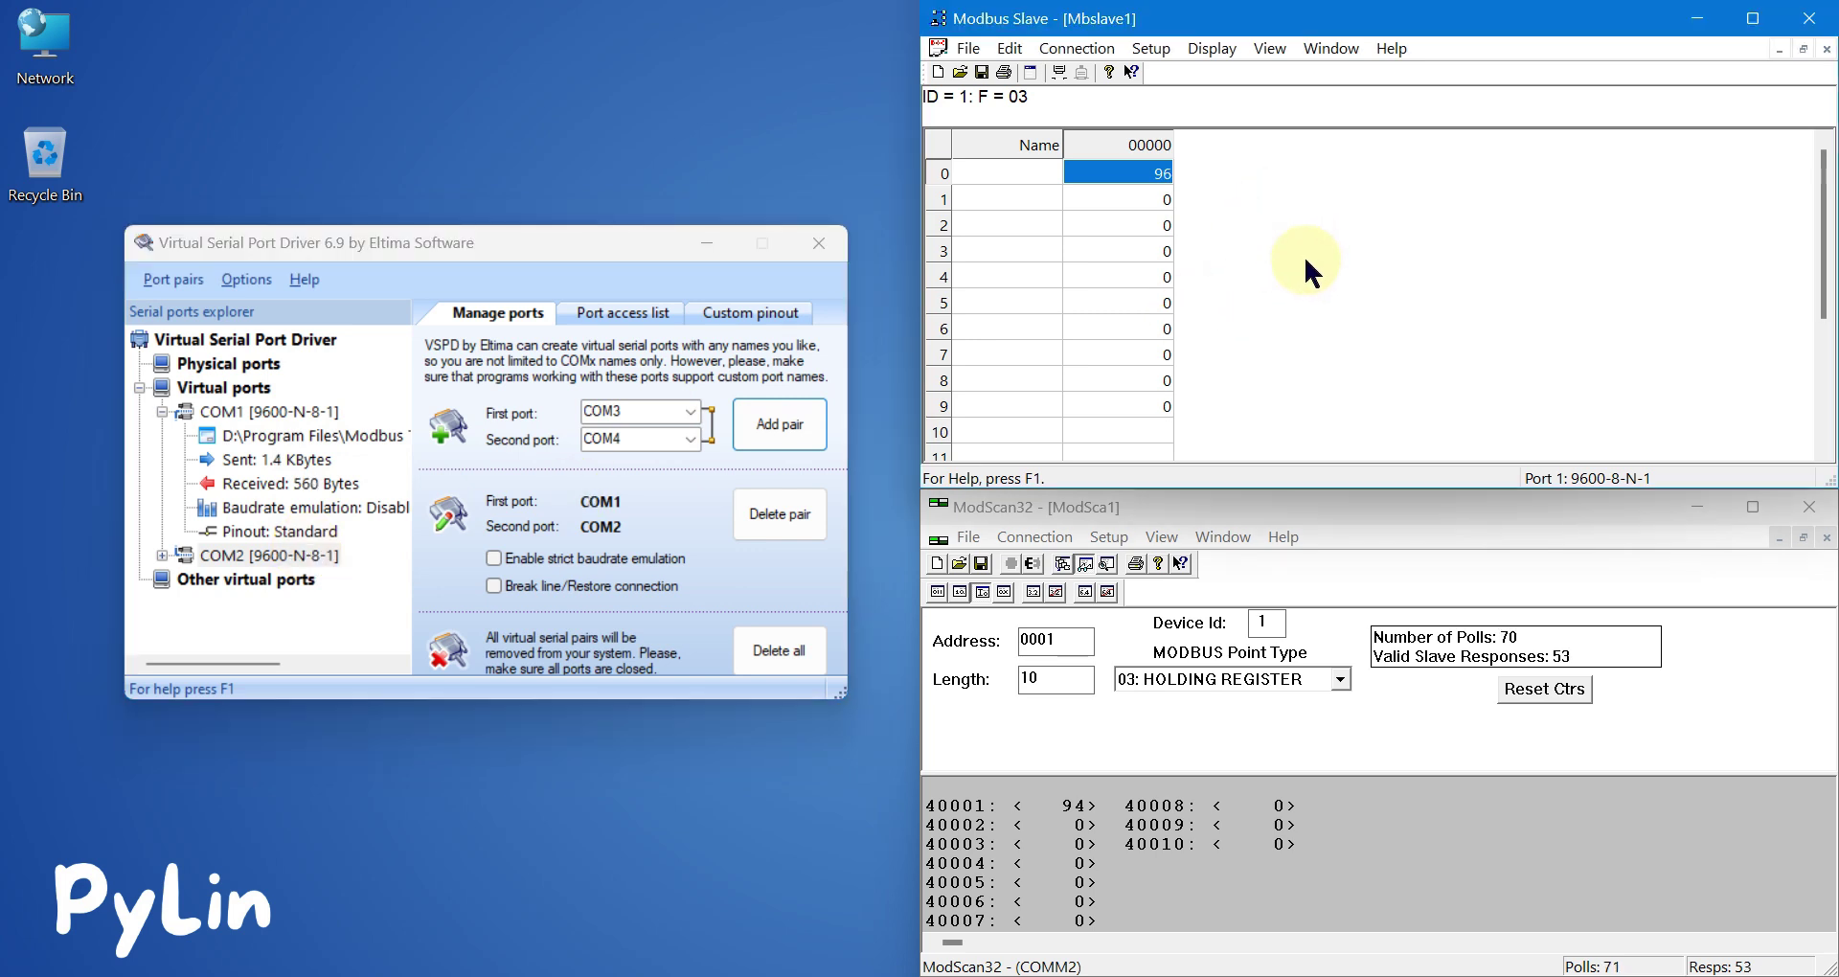
{"action": "left_click", "coordinate": [270, 411]}
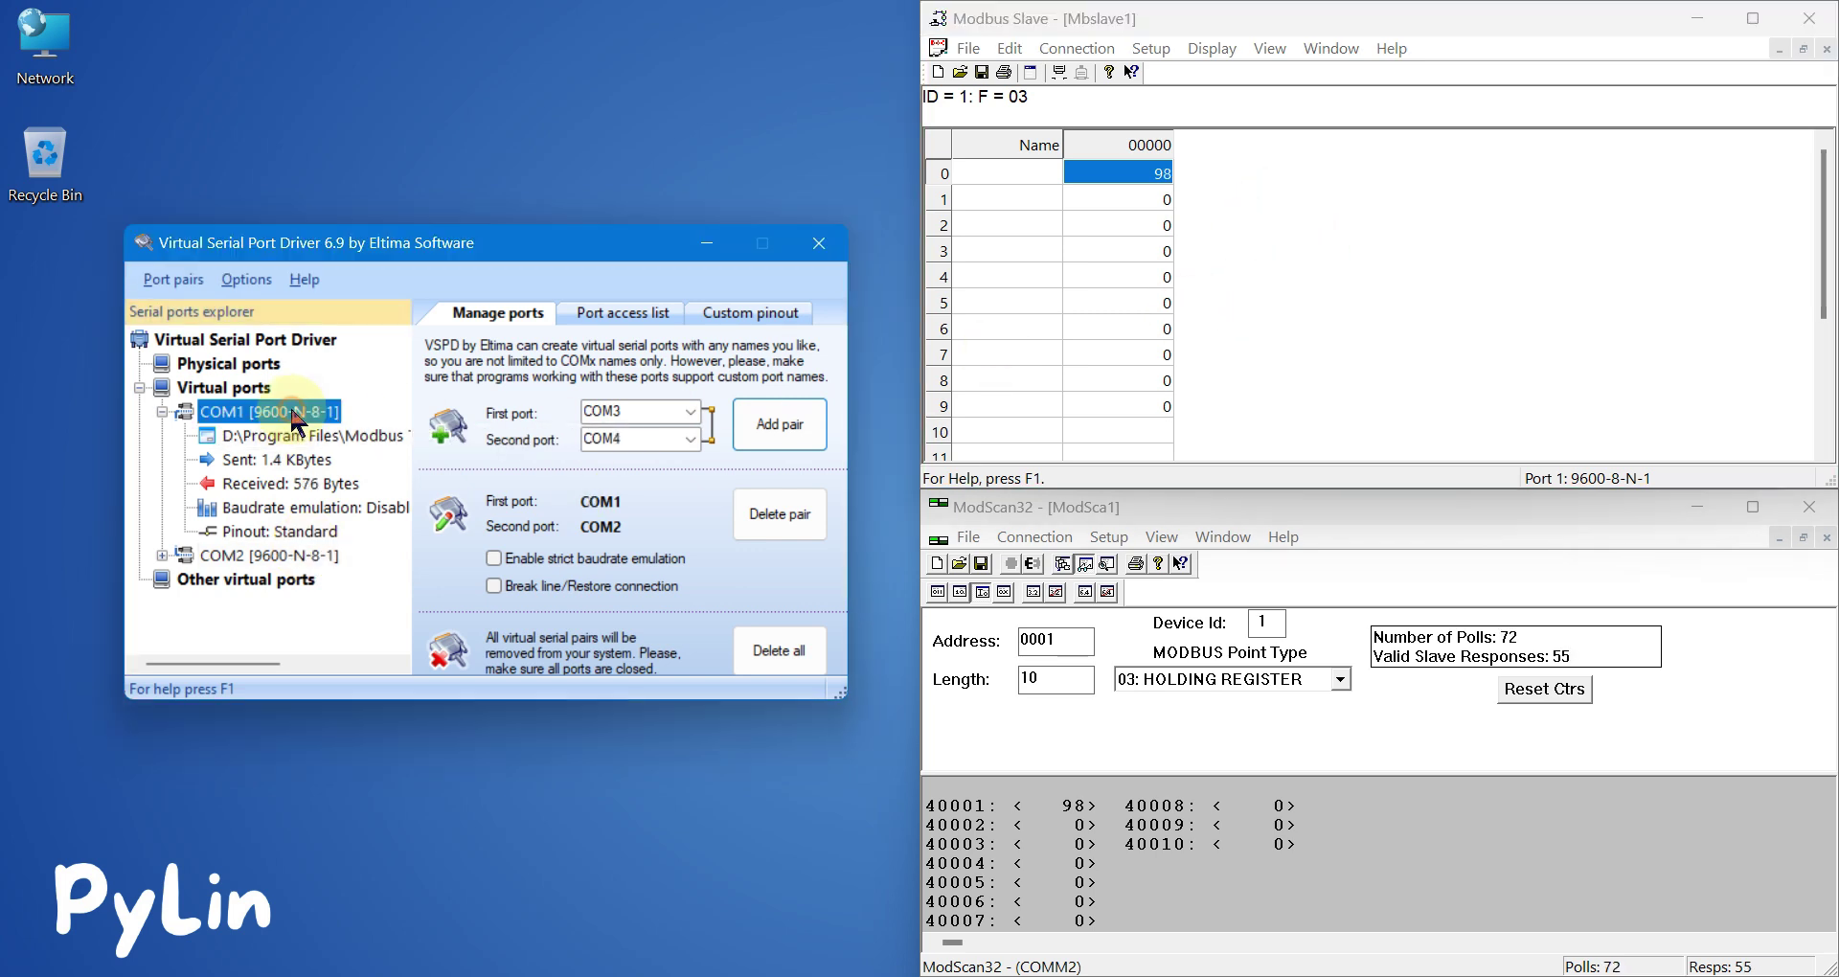
{"action": "left_click", "coordinate": [1577, 796]}
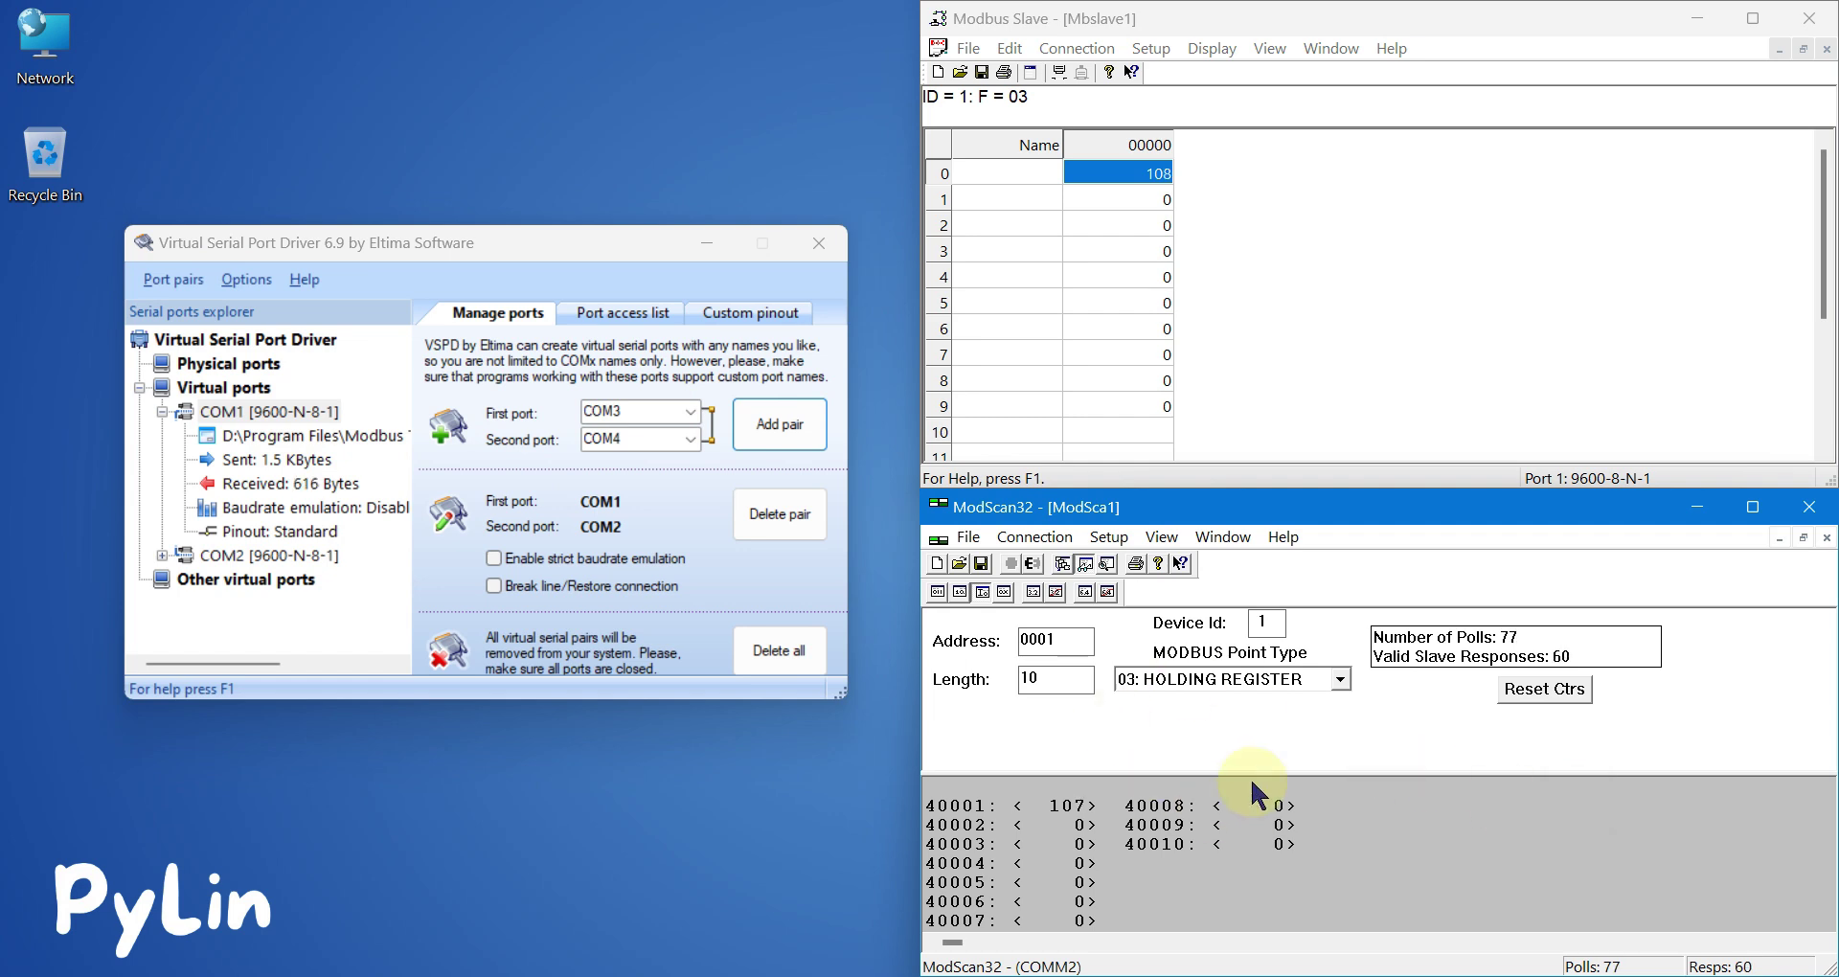
{"action": "left_click", "coordinate": [303, 565]}
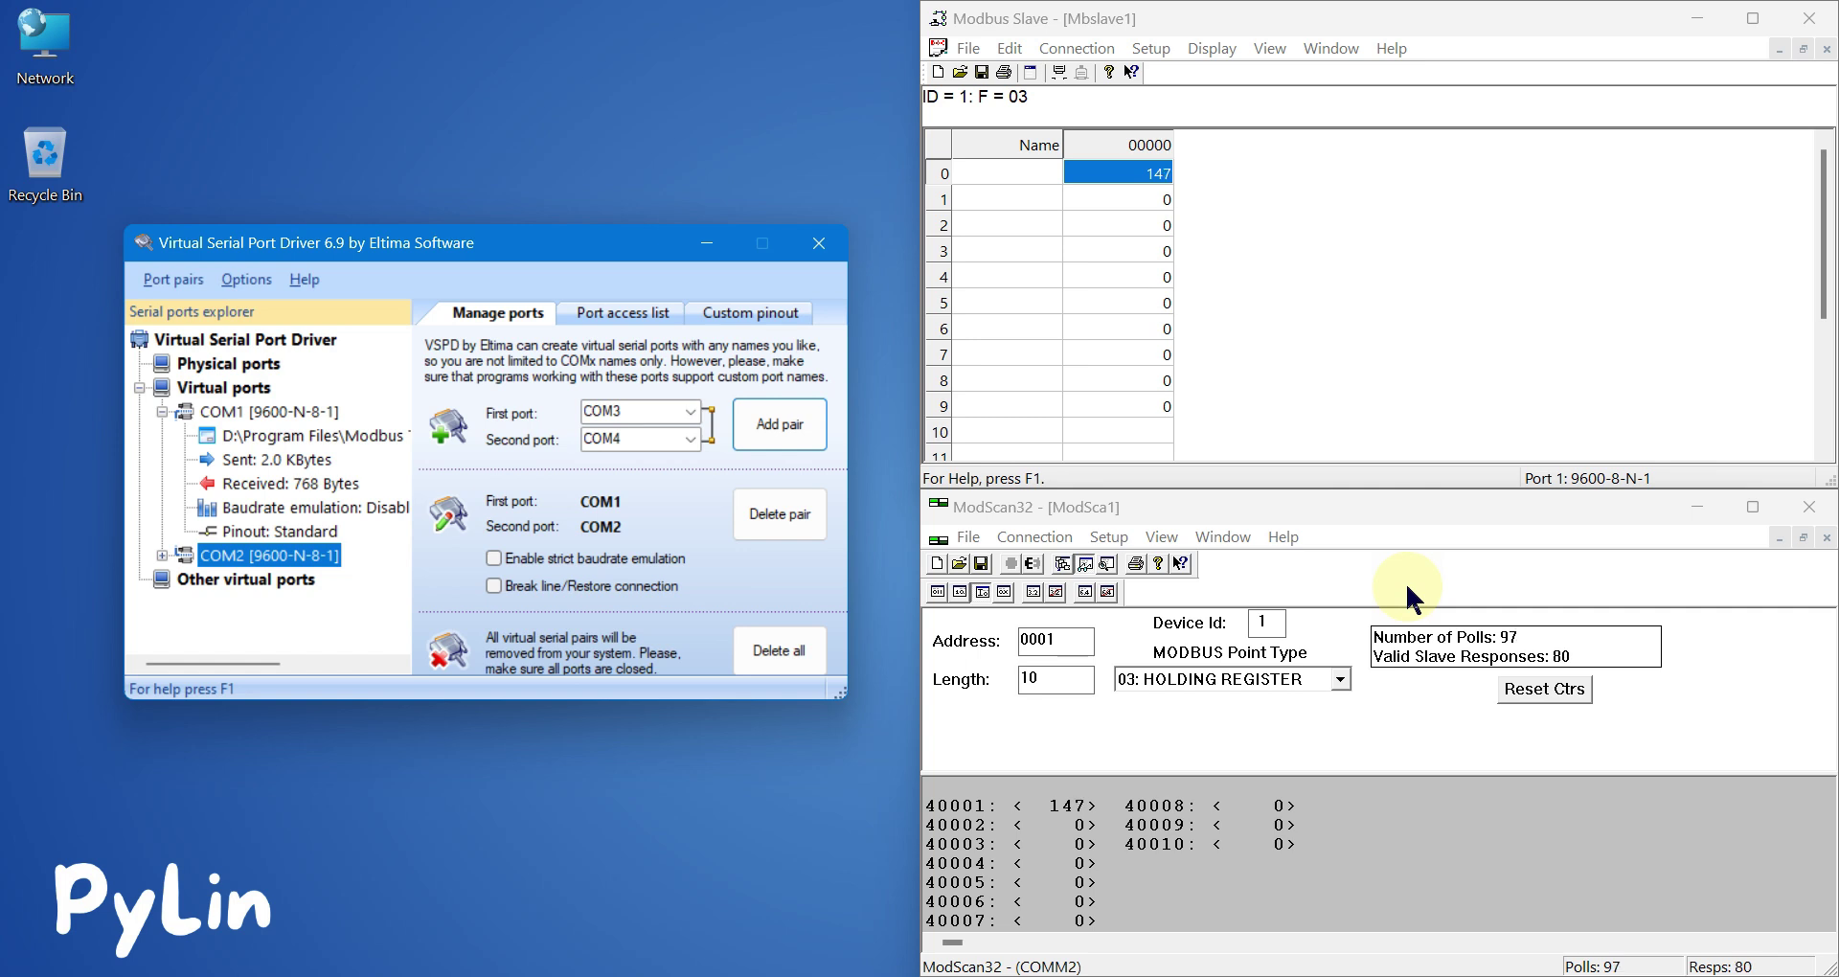
{"action": "left_click", "coordinate": [460, 235]}
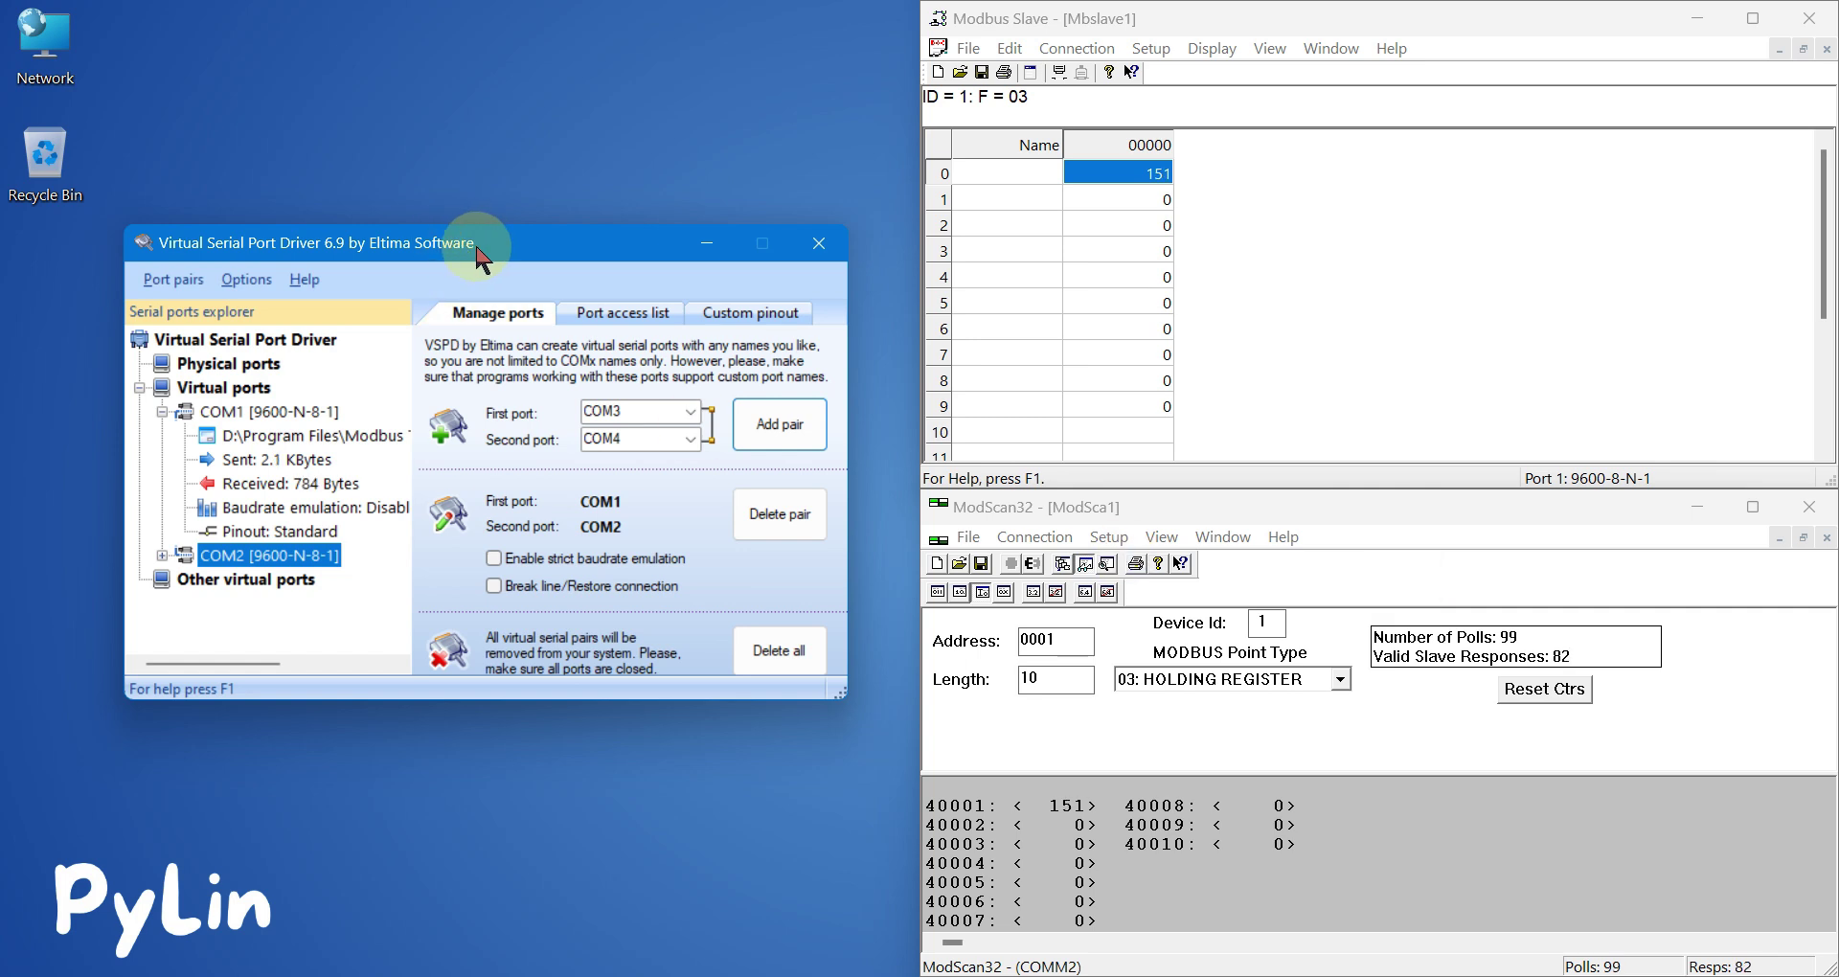
{"action": "left_click_drag", "start_coordinate": [460, 235], "coordinate": [451, 233]}
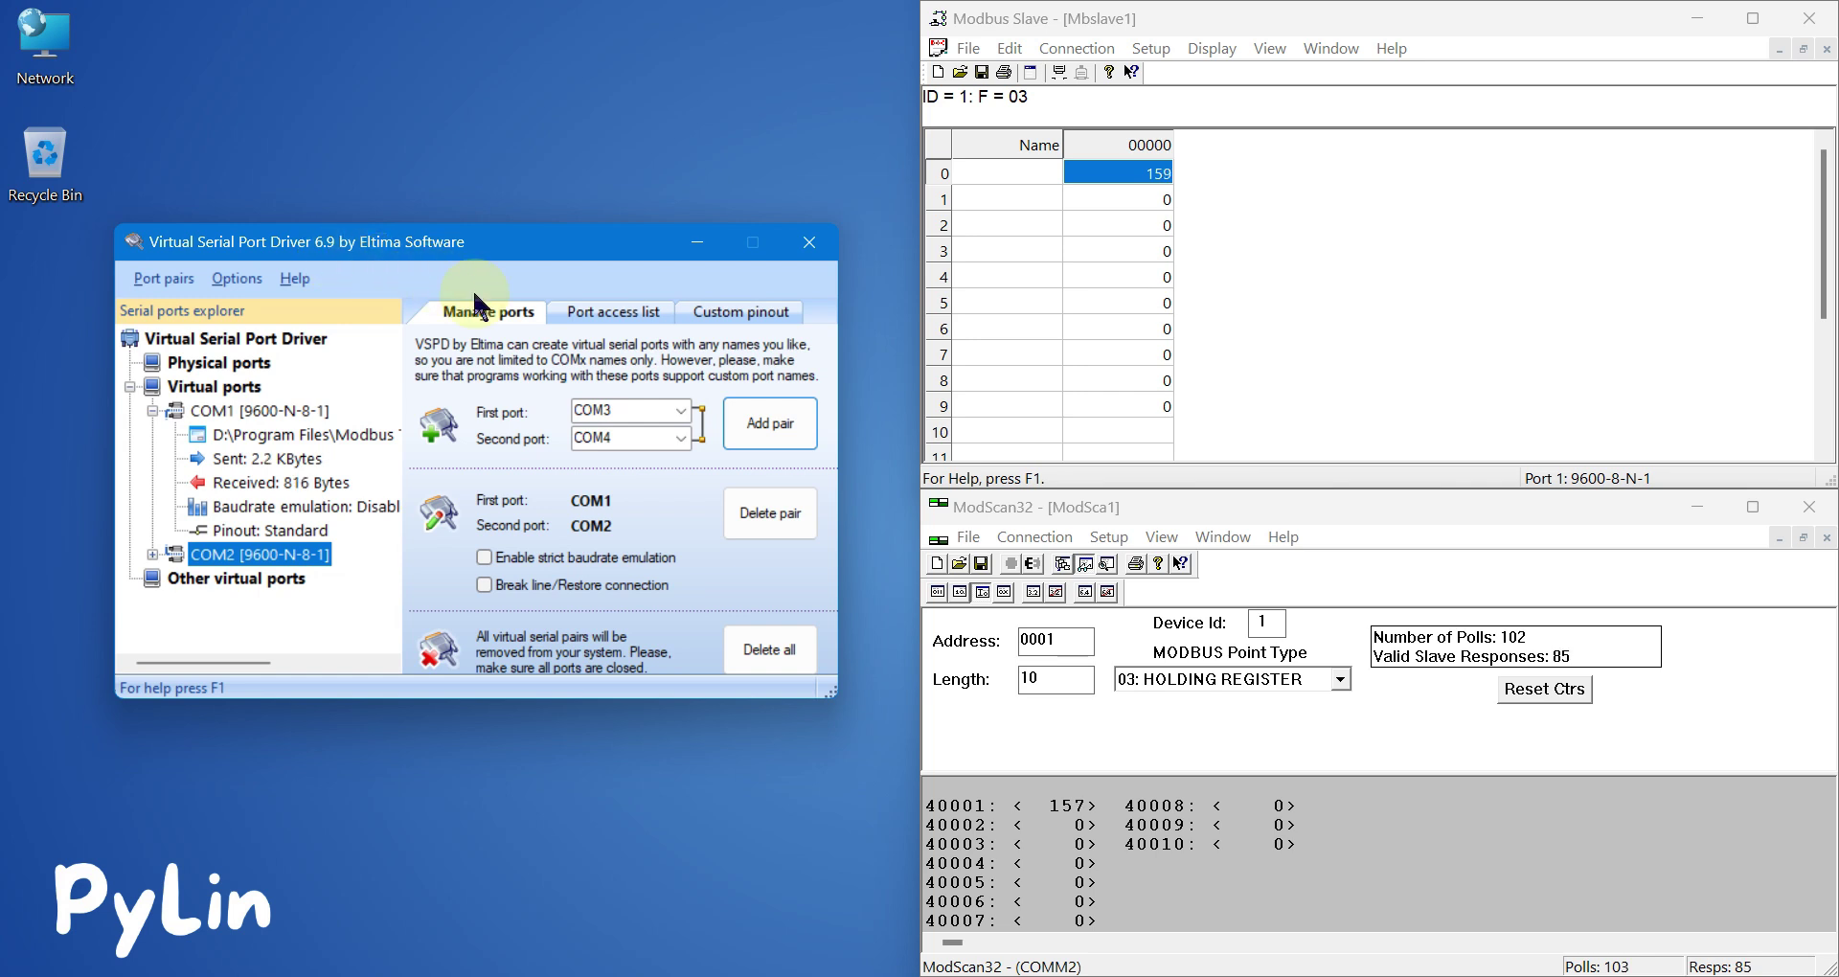
Reset ModScan32's poll and response counters, then hide all windows to reveal the desktop.
{"action": "left_click", "coordinate": [1498, 182]}
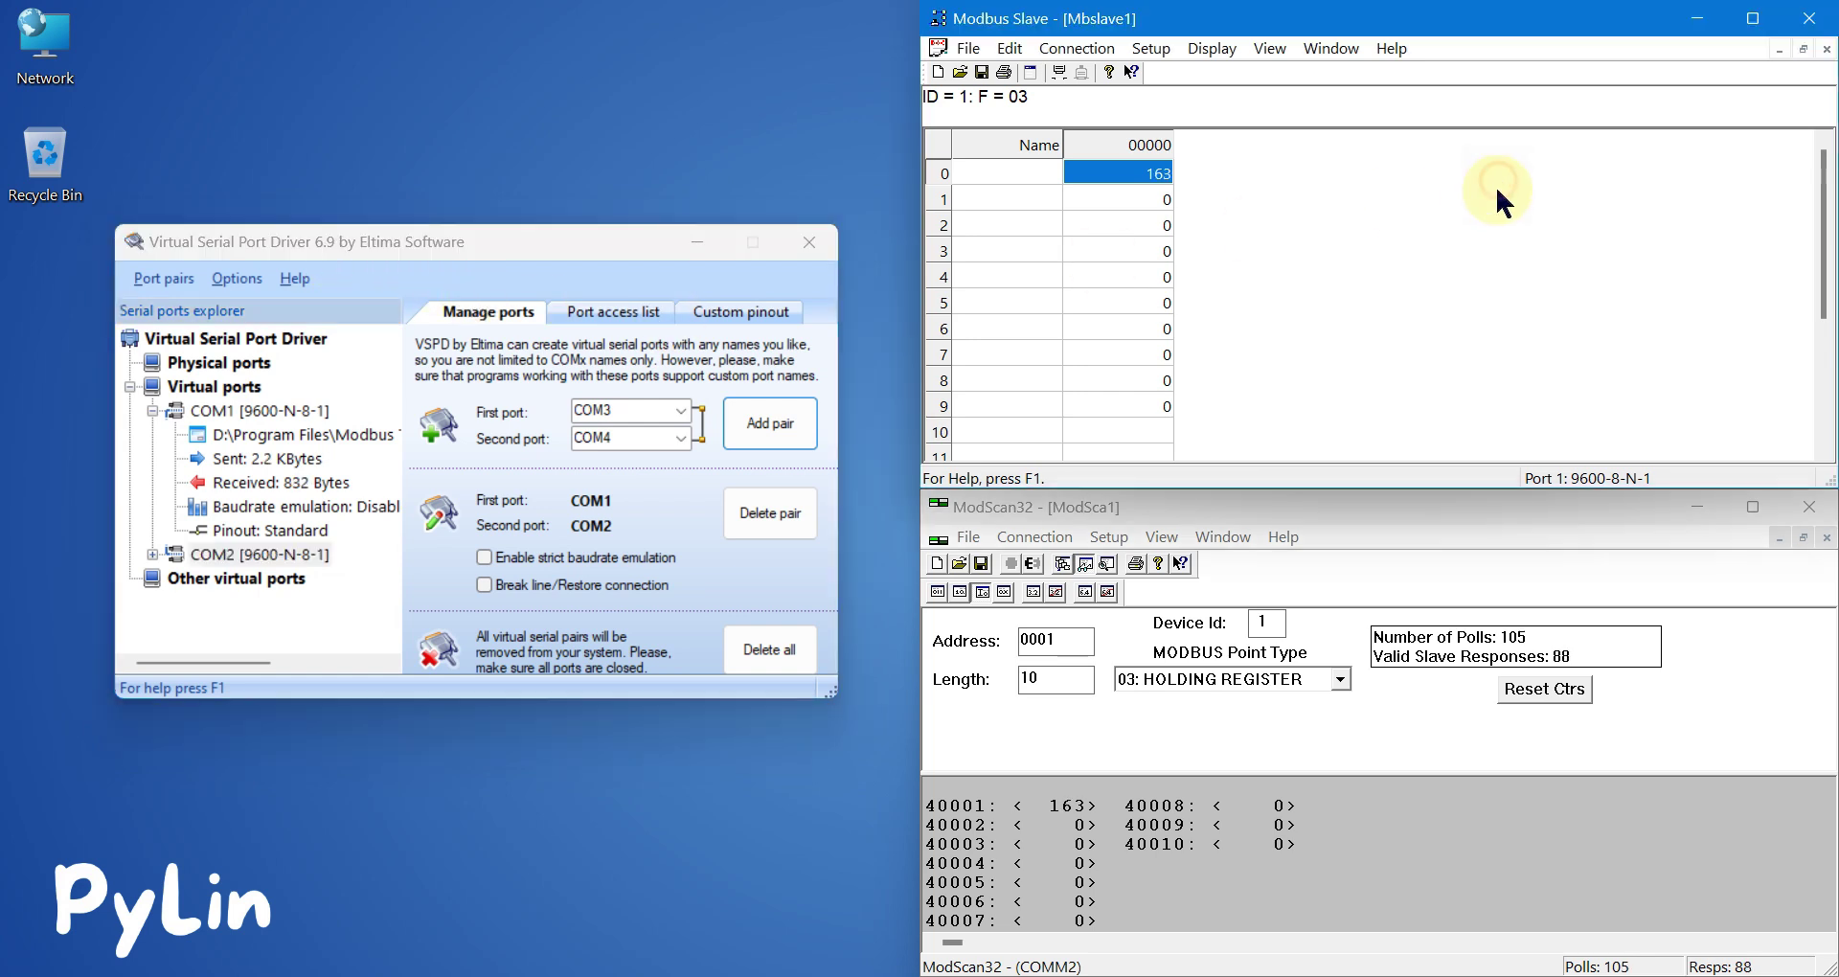
{"action": "left_click", "coordinate": [1517, 887]}
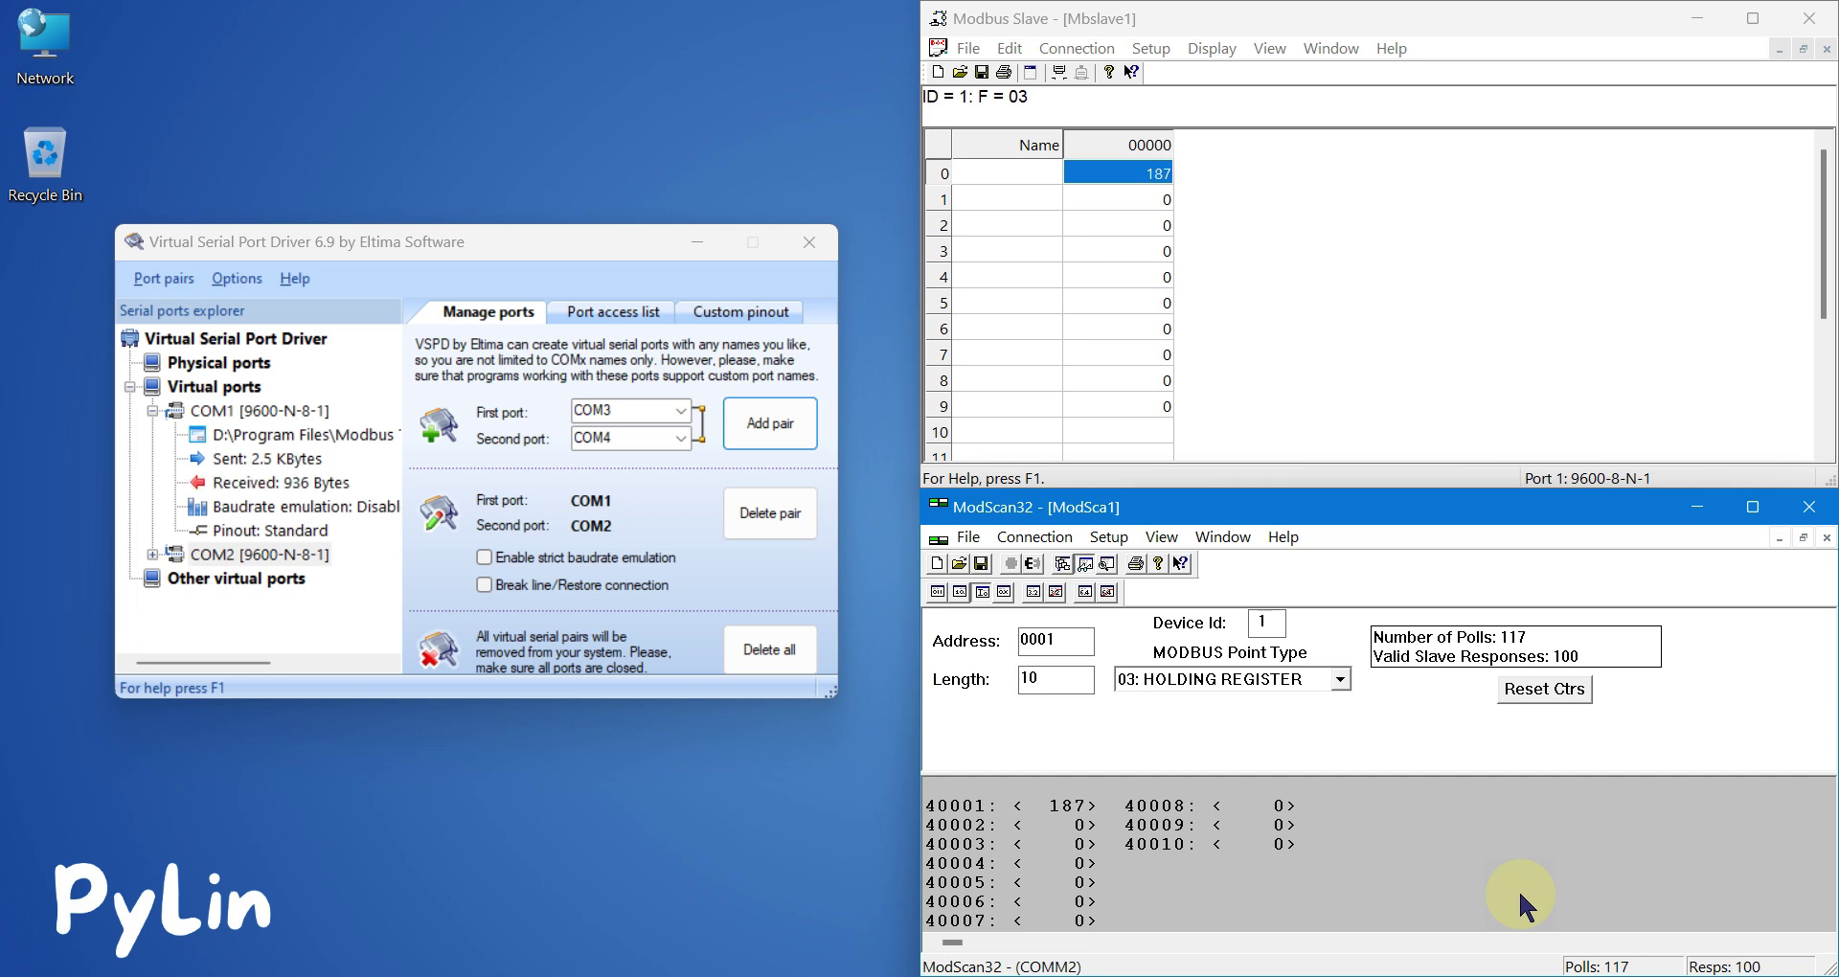
{"action": "left_click", "coordinate": [1537, 690]}
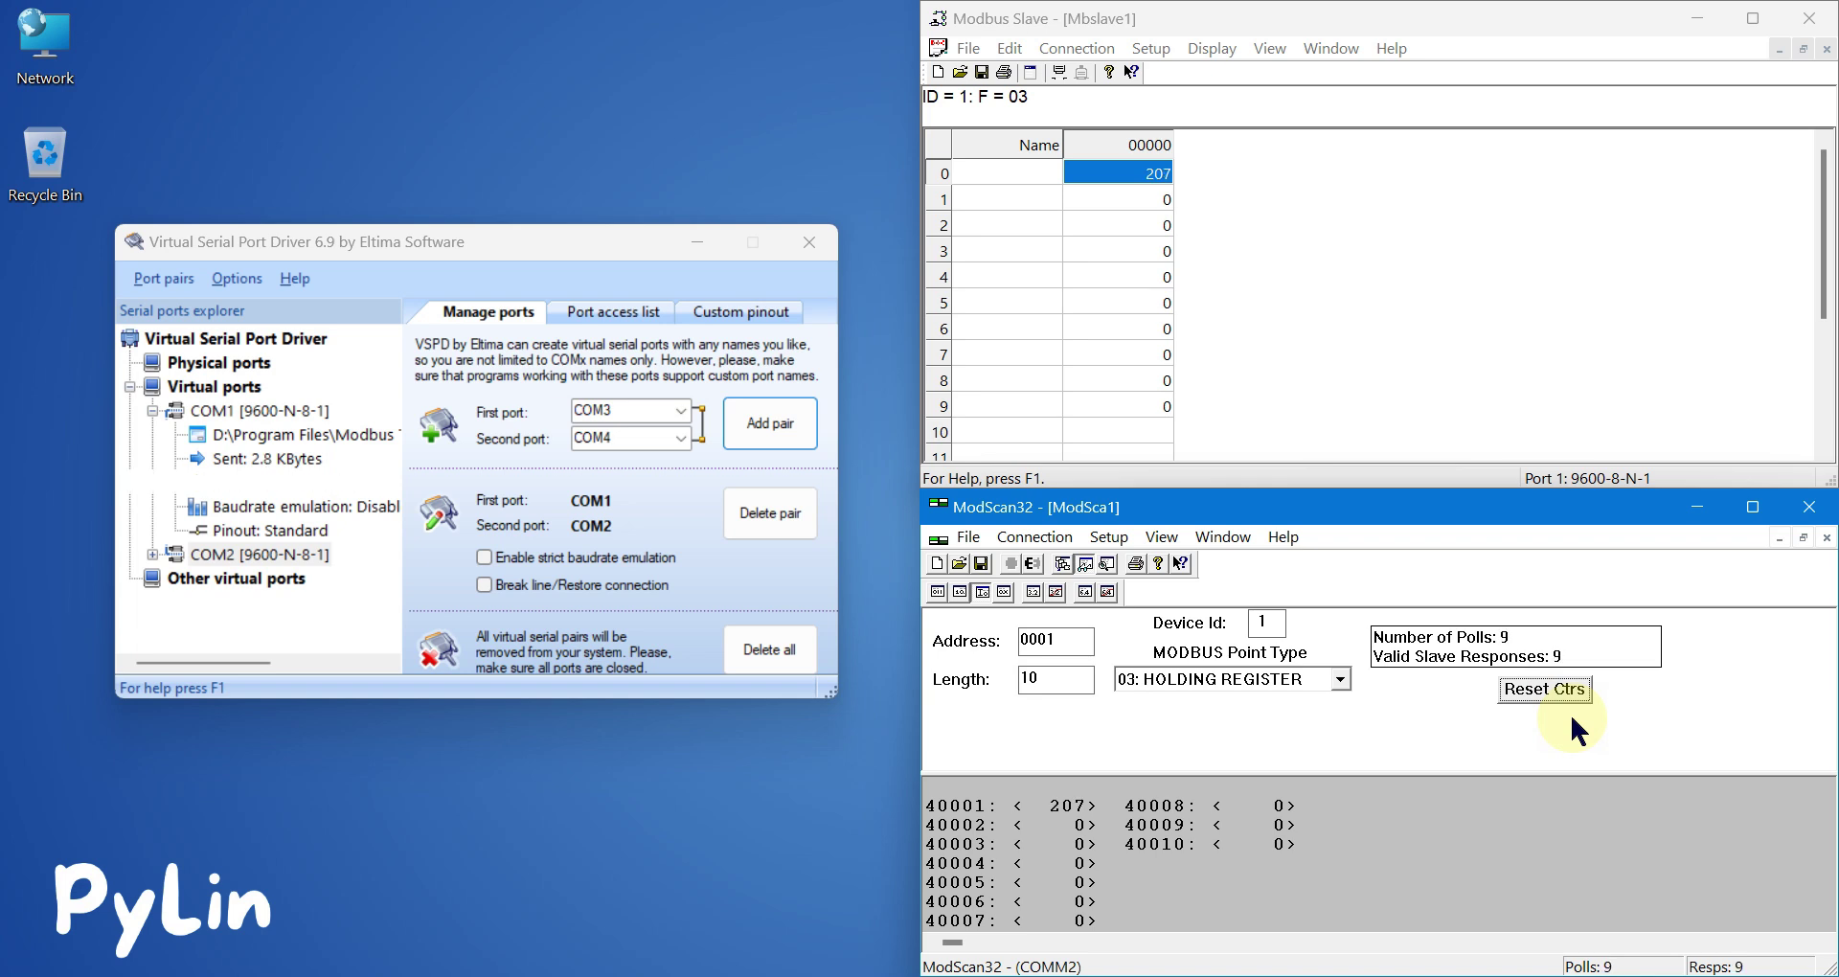
{"action": "key", "text": "super+d"}
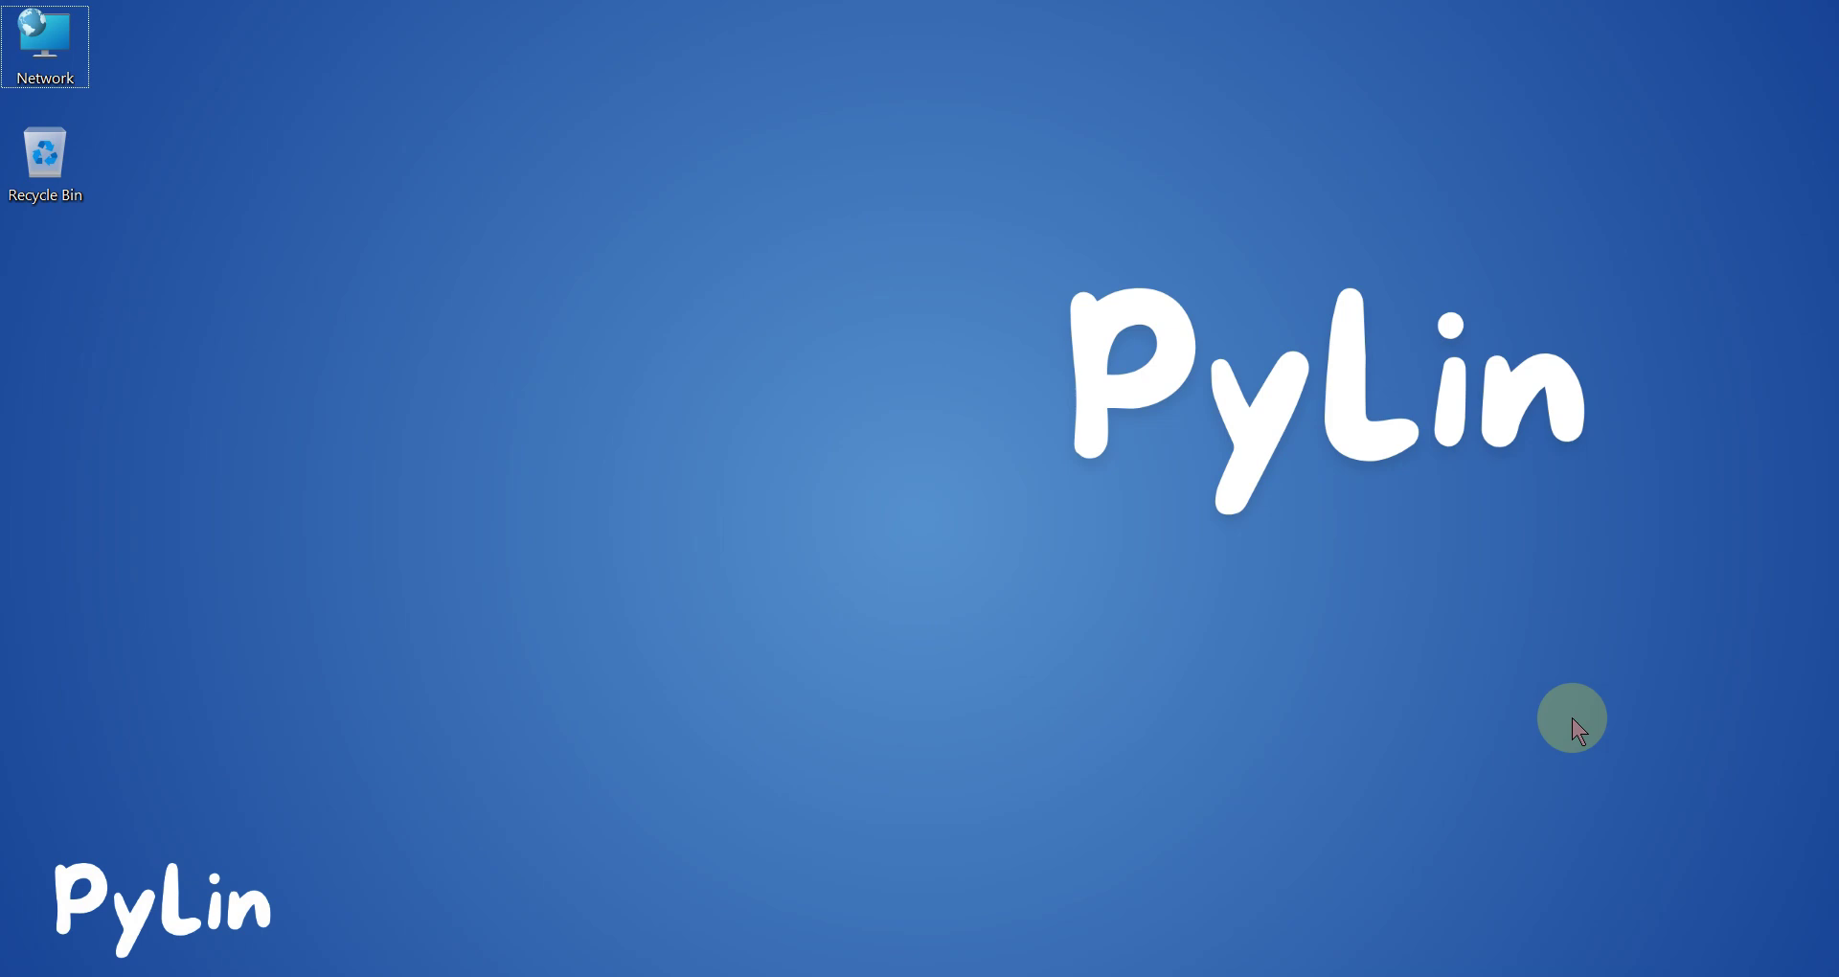